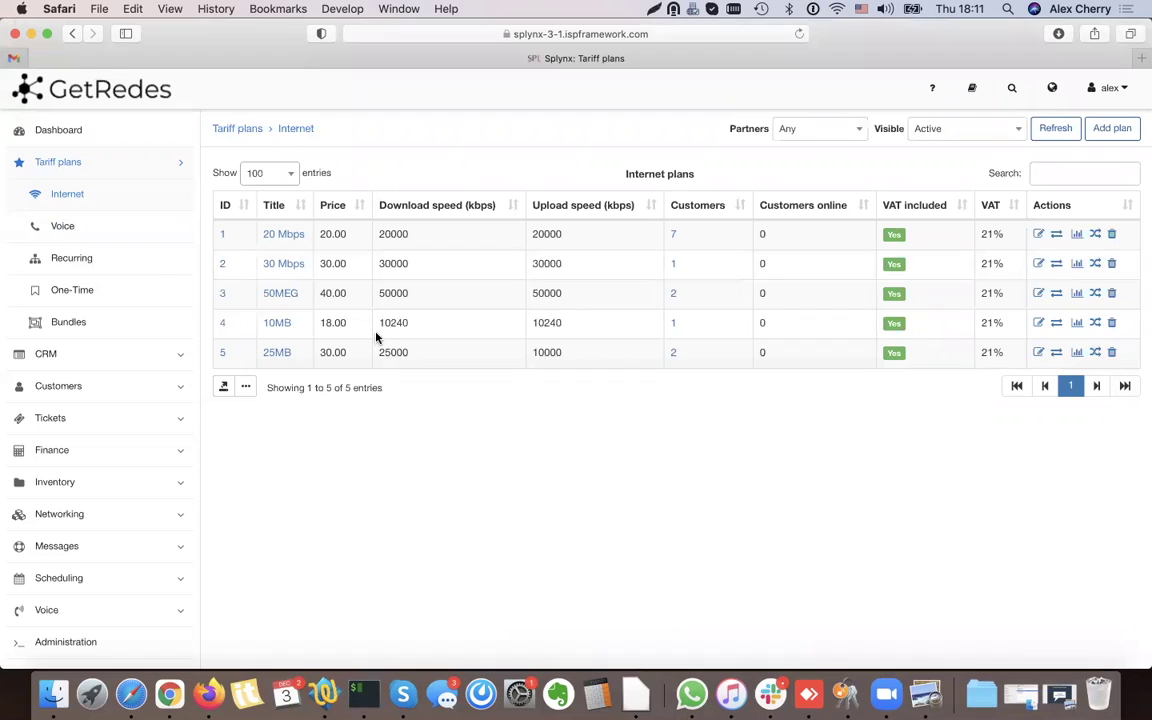
Open the 25MB plan for editing and look over its price and download speed fields
{"action": "left_click", "coordinate": [1039, 354]}
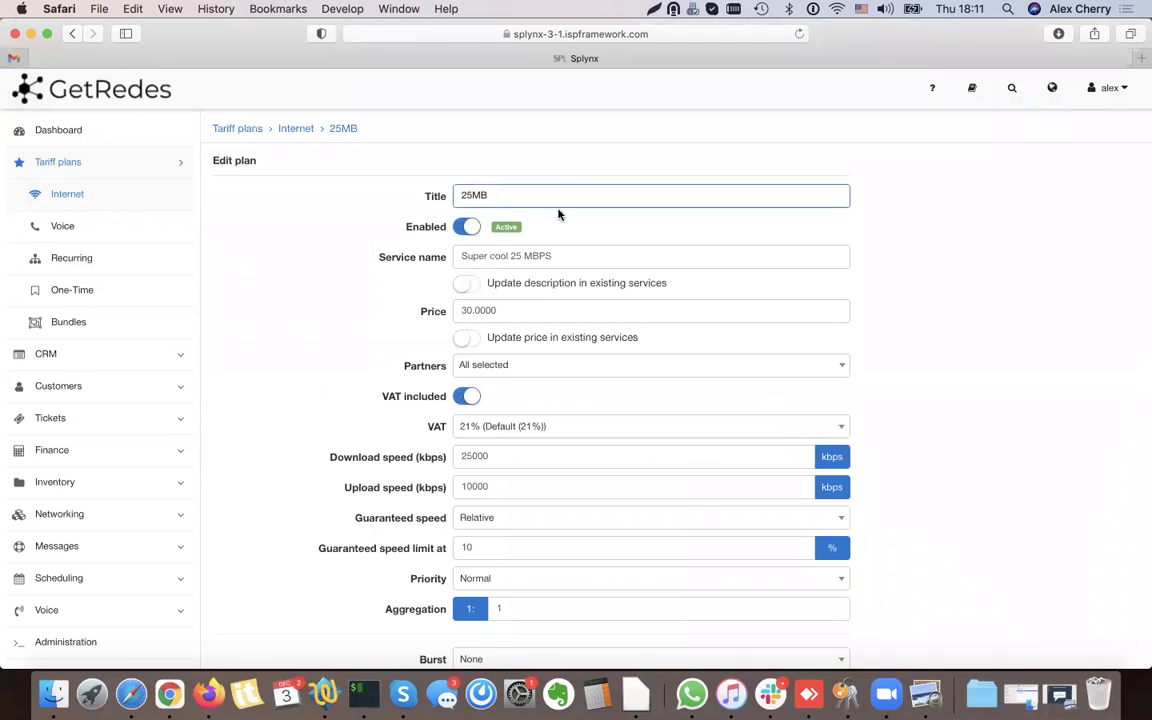
{"action": "left_click", "coordinate": [600, 314]}
{"action": "scroll", "coordinate": [604, 321], "scroll_direction": "down", "scroll_amount": 2}
{"action": "scroll", "coordinate": [520, 310], "scroll_direction": "up", "scroll_amount": 2}
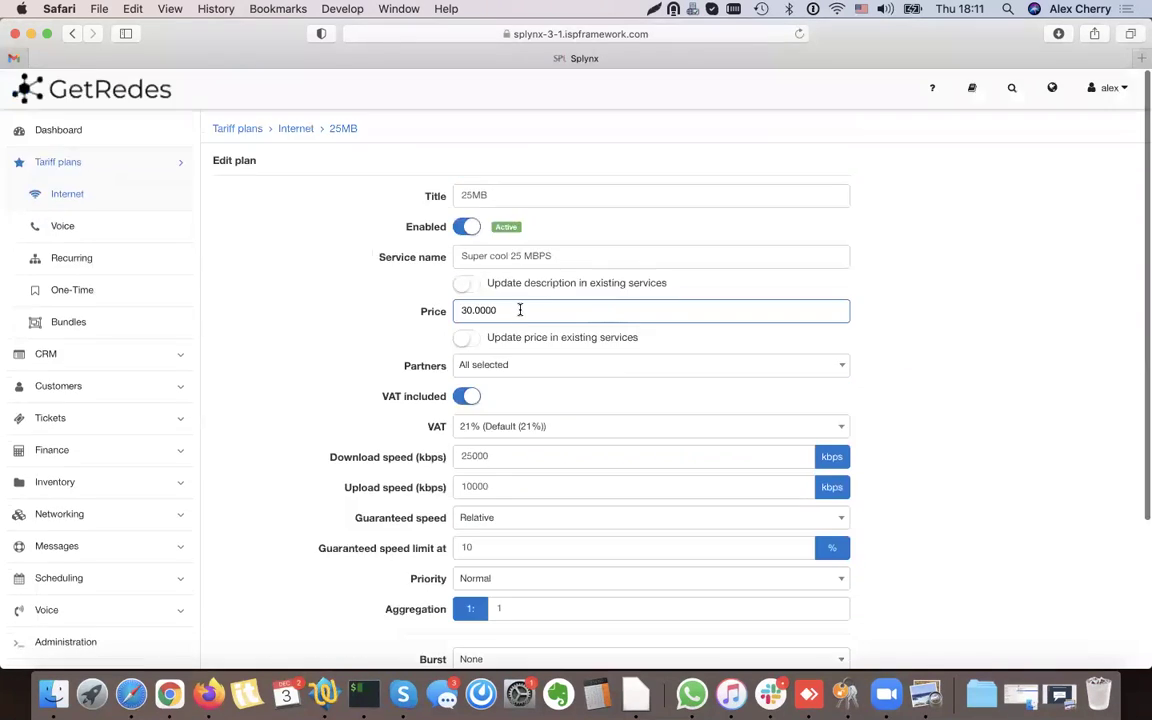
{"action": "triple_click", "coordinate": [378, 457]}
{"action": "triple_click", "coordinate": [378, 457]}
{"action": "left_click", "coordinate": [390, 457]}
{"action": "triple_click", "coordinate": [399, 457]}
Check the 25000 kbps download and 10000 kbps upload values, then leave without saving
{"action": "left_click", "coordinate": [507, 455]}
{"action": "double_click", "coordinate": [495, 457]}
{"action": "double_click", "coordinate": [491, 487]}
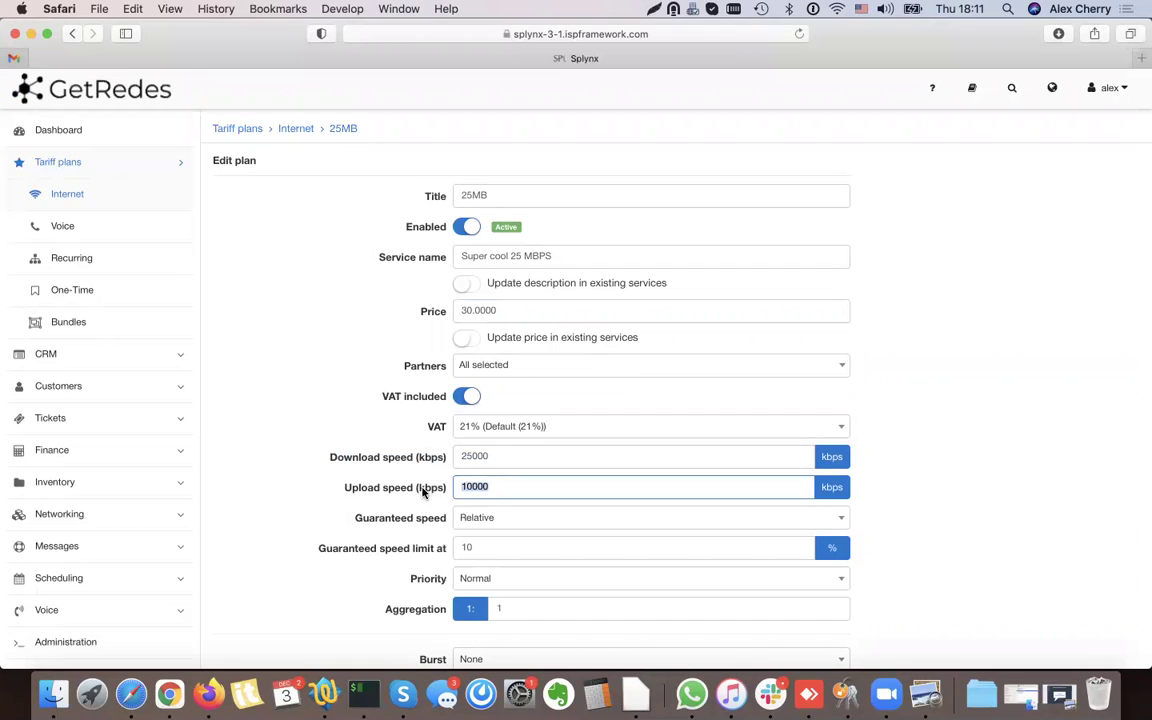
{"action": "left_click_drag", "start_coordinate": [429, 489], "coordinate": [501, 486]}
{"action": "left_click", "coordinate": [501, 486]}
{"action": "left_click", "coordinate": [73, 35]}
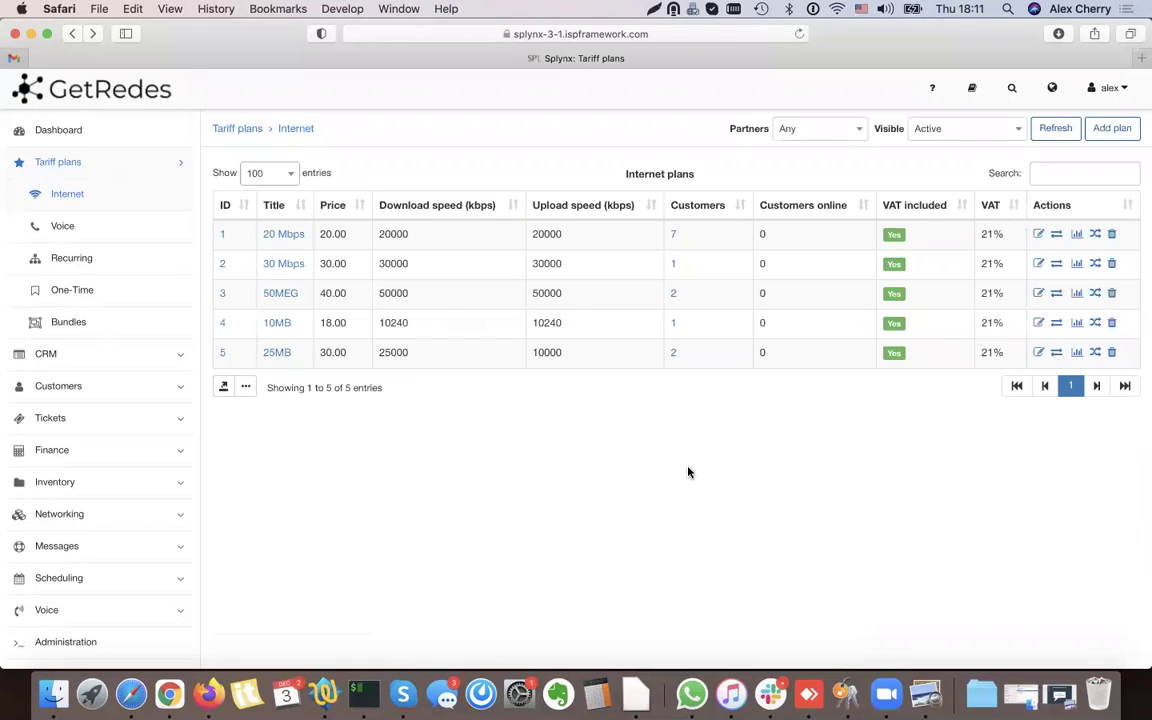
Open the 25MB plan's Fair Usage Policy page and scroll down through it
{"action": "left_click", "coordinate": [1057, 355]}
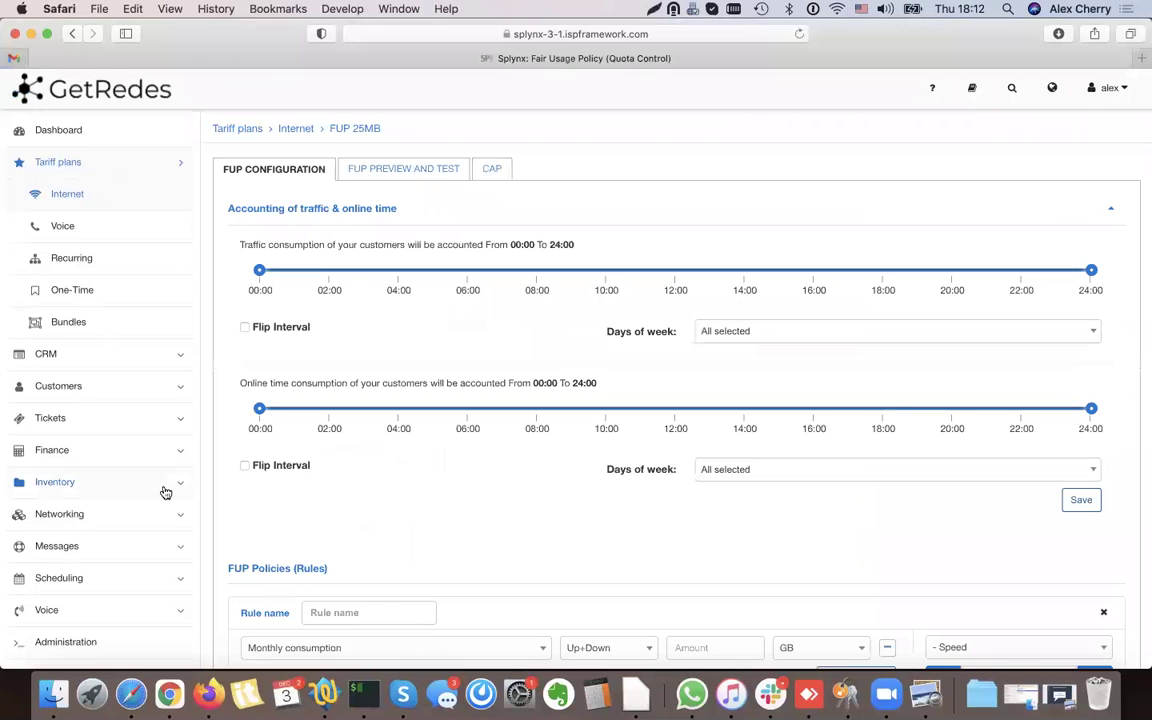
{"action": "scroll", "coordinate": [185, 449], "scroll_direction": "down", "scroll_amount": 2}
{"action": "scroll", "coordinate": [185, 449], "scroll_direction": "down", "scroll_amount": 3}
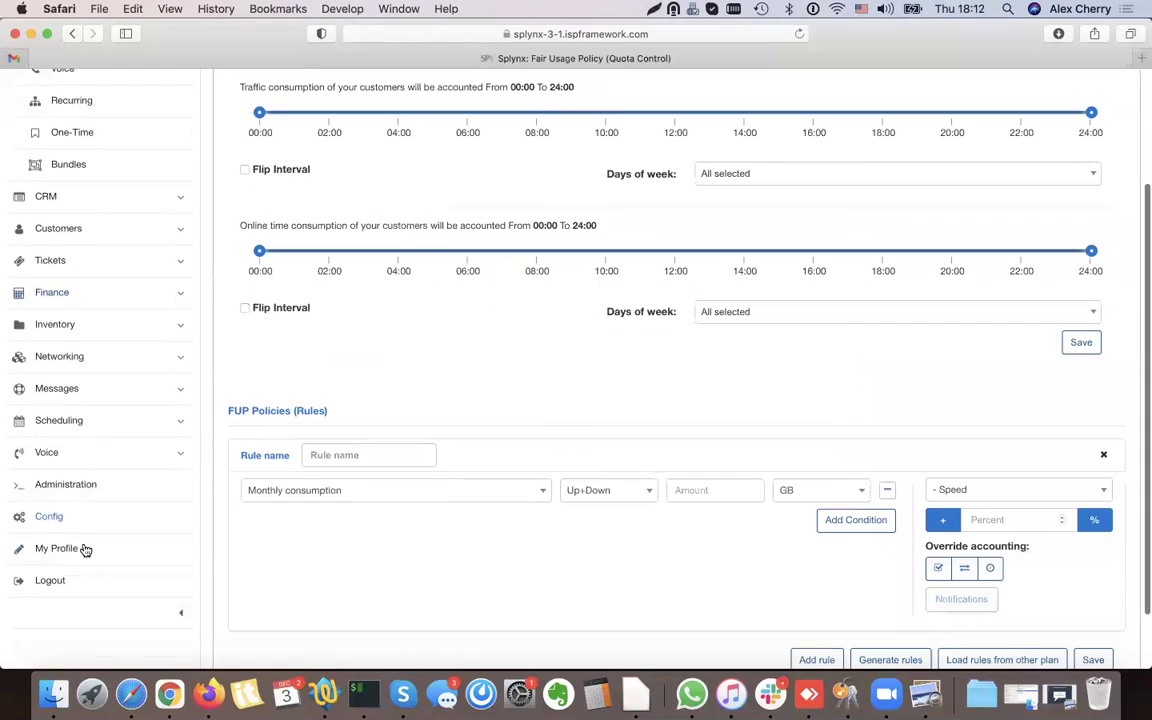
Switch the CAP module off and on under Main modules, then return to Tariff plans > Internet
{"action": "left_click", "coordinate": [74, 510]}
{"action": "scroll", "coordinate": [517, 376], "scroll_direction": "up", "scroll_amount": 5}
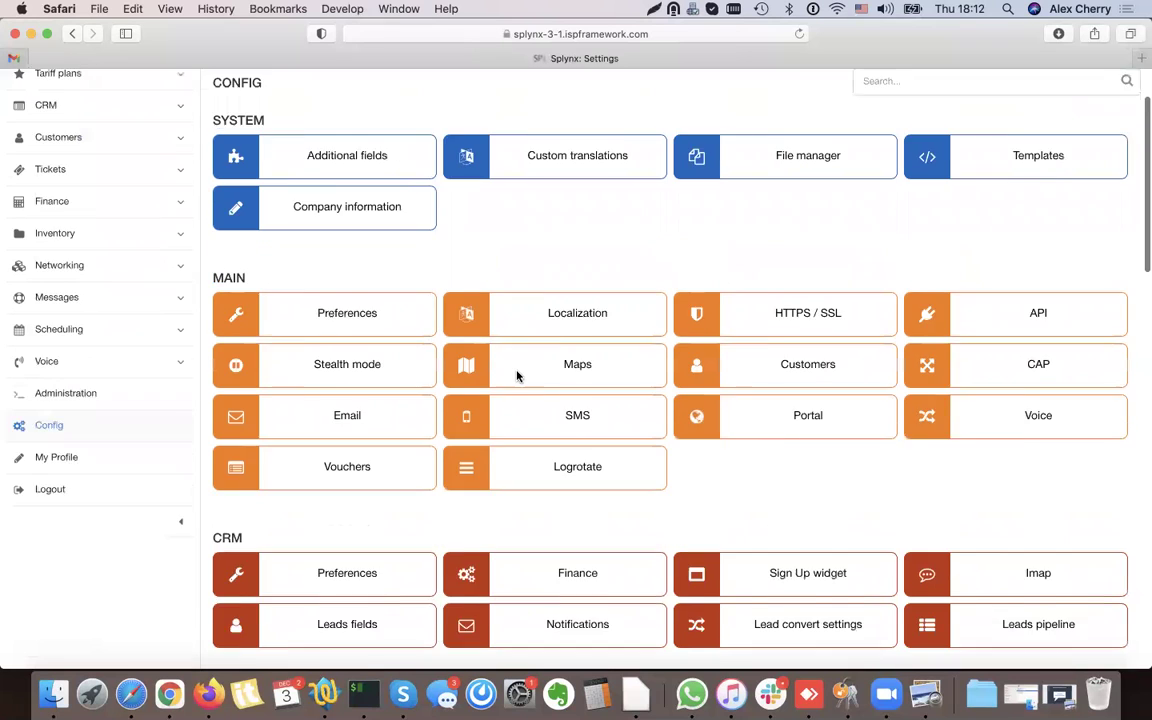
{"action": "scroll", "coordinate": [554, 296], "scroll_direction": "down", "scroll_amount": 15}
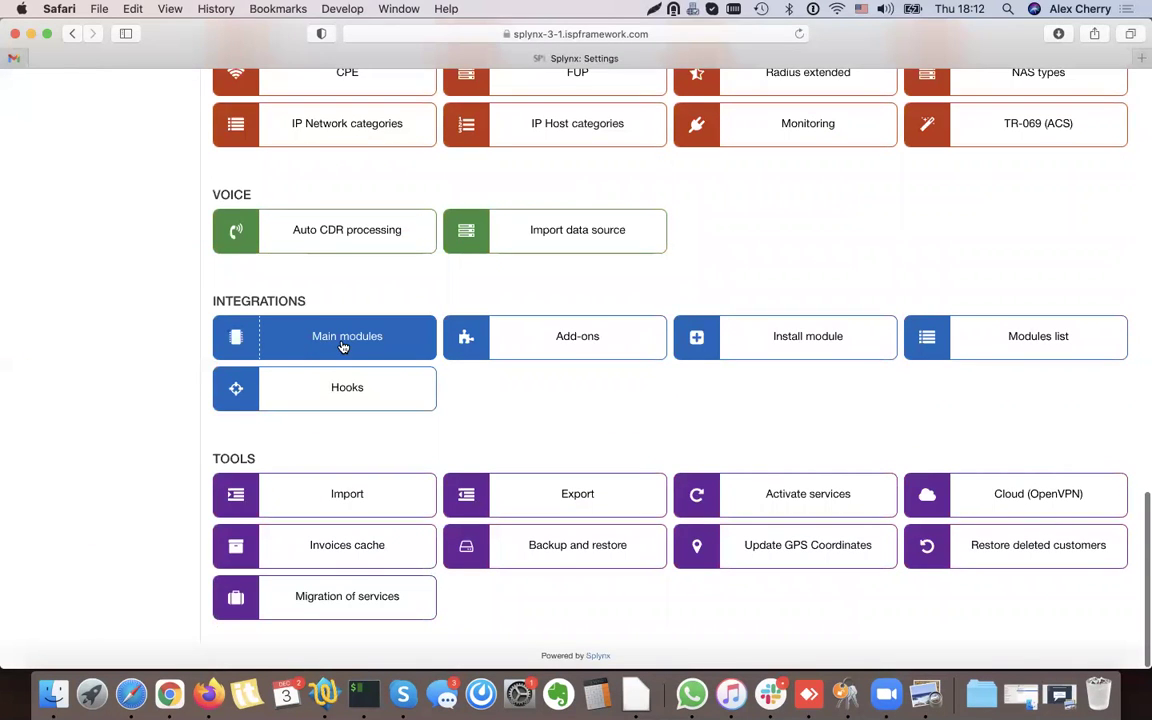
{"action": "left_click", "coordinate": [345, 338]}
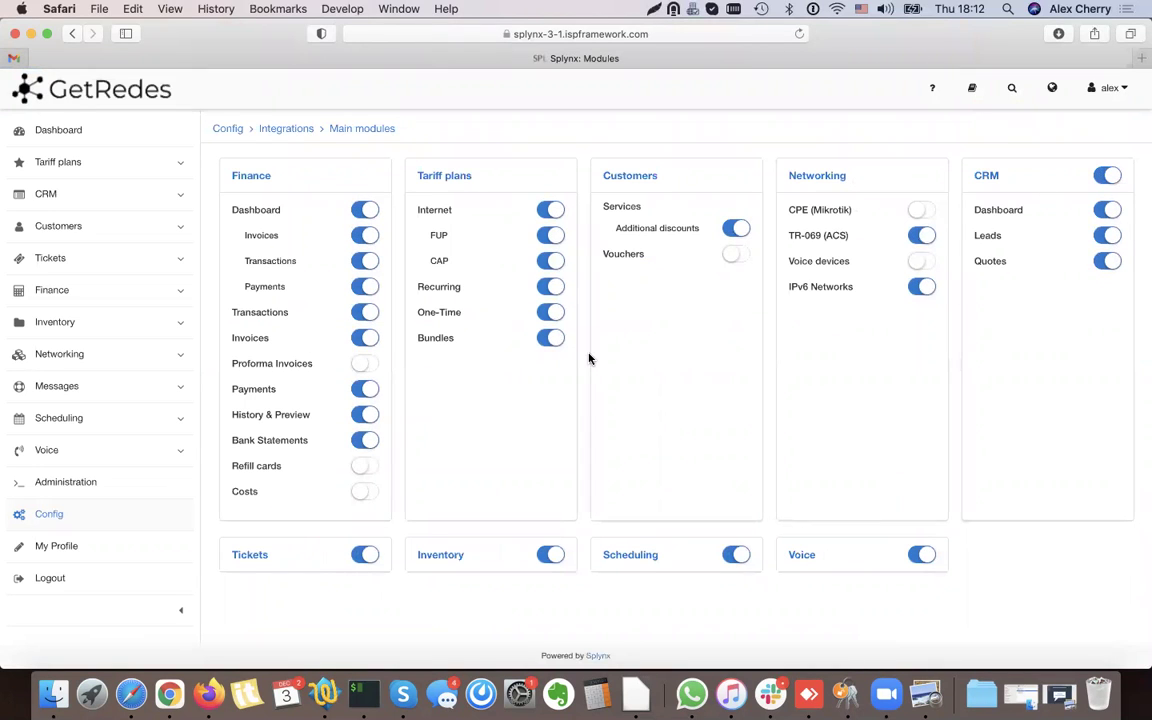
{"action": "left_click", "coordinate": [549, 261]}
{"action": "double_click", "coordinate": [439, 260]}
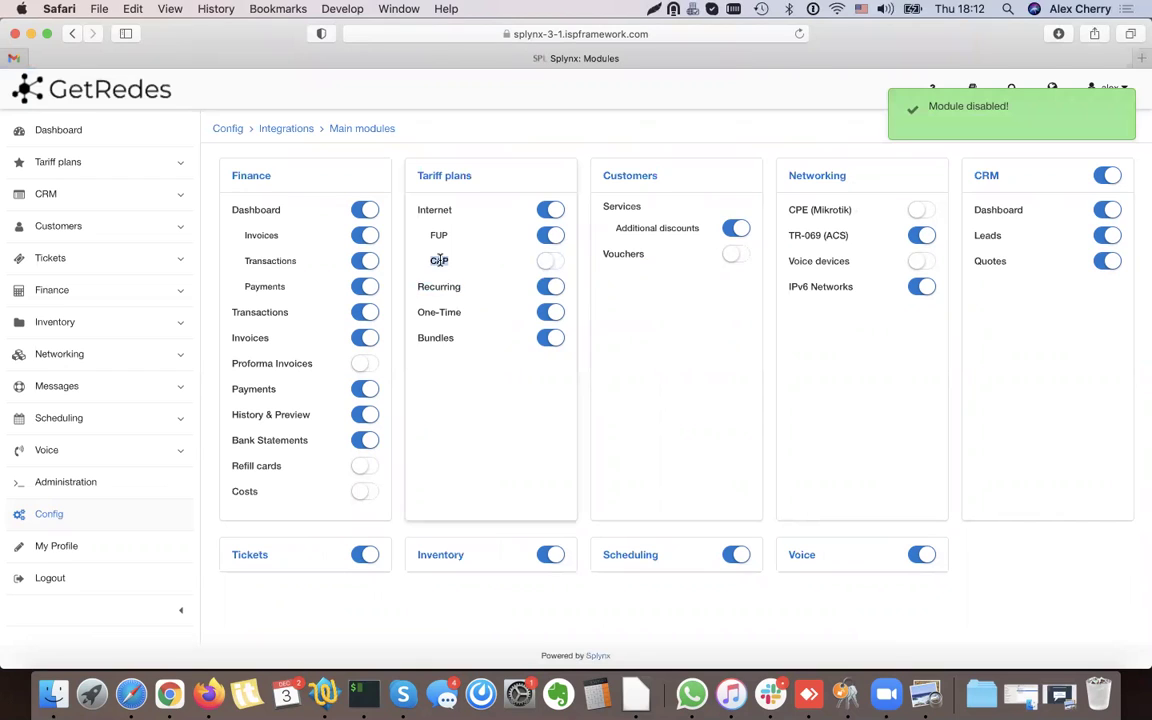
{"action": "left_click", "coordinate": [541, 262]}
{"action": "left_click", "coordinate": [133, 166]}
{"action": "left_click", "coordinate": [116, 196]}
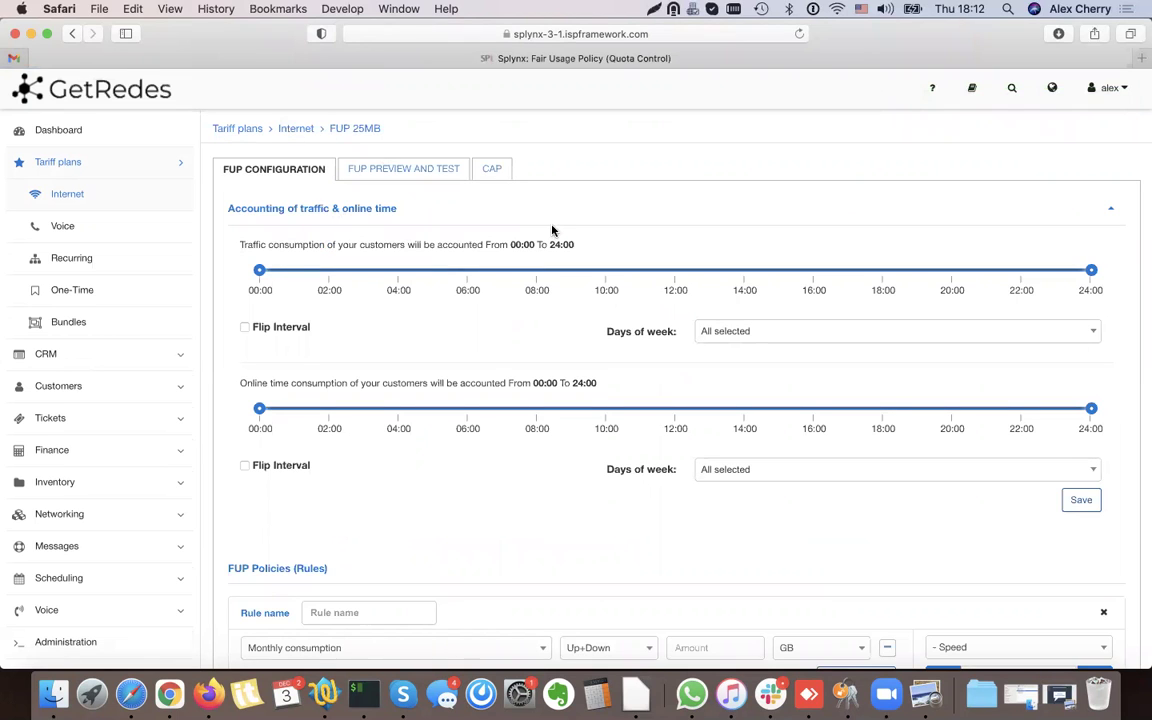
Scroll down to the FUP rules showing the unnamed Monthly consumption, Up+Down, GB rule
{"action": "scroll", "coordinate": [500, 200], "scroll_direction": "down", "scroll_amount": 2}
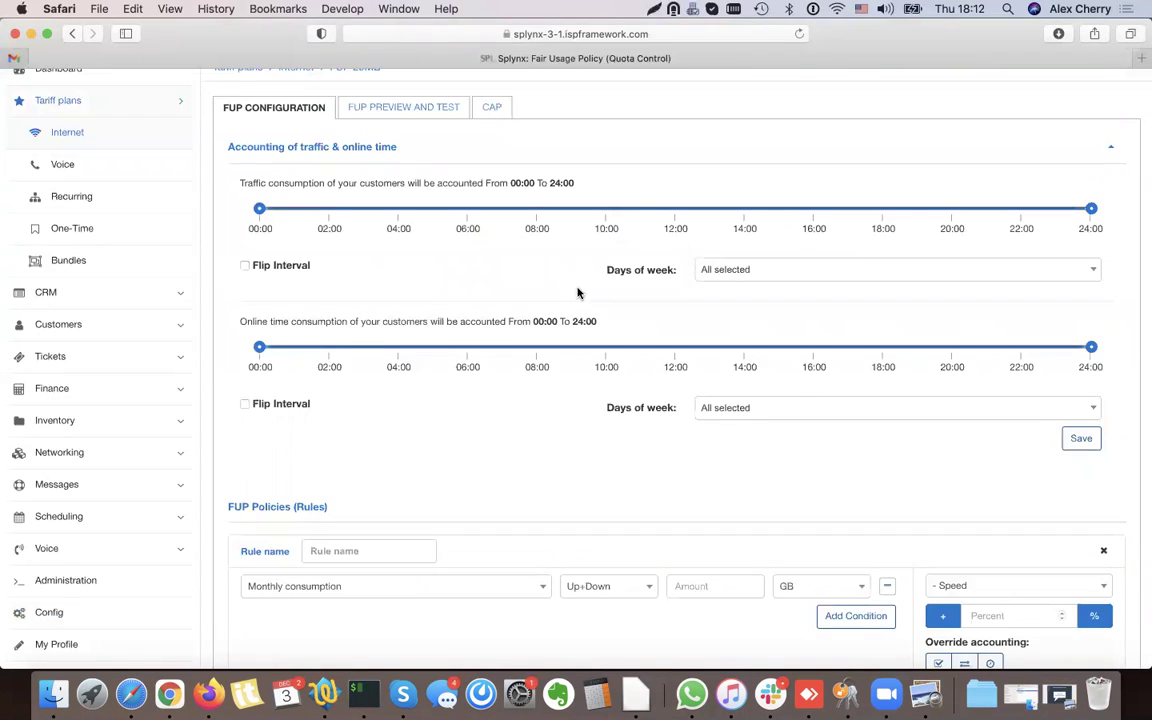
{"action": "scroll", "coordinate": [494, 382], "scroll_direction": "down", "scroll_amount": 5}
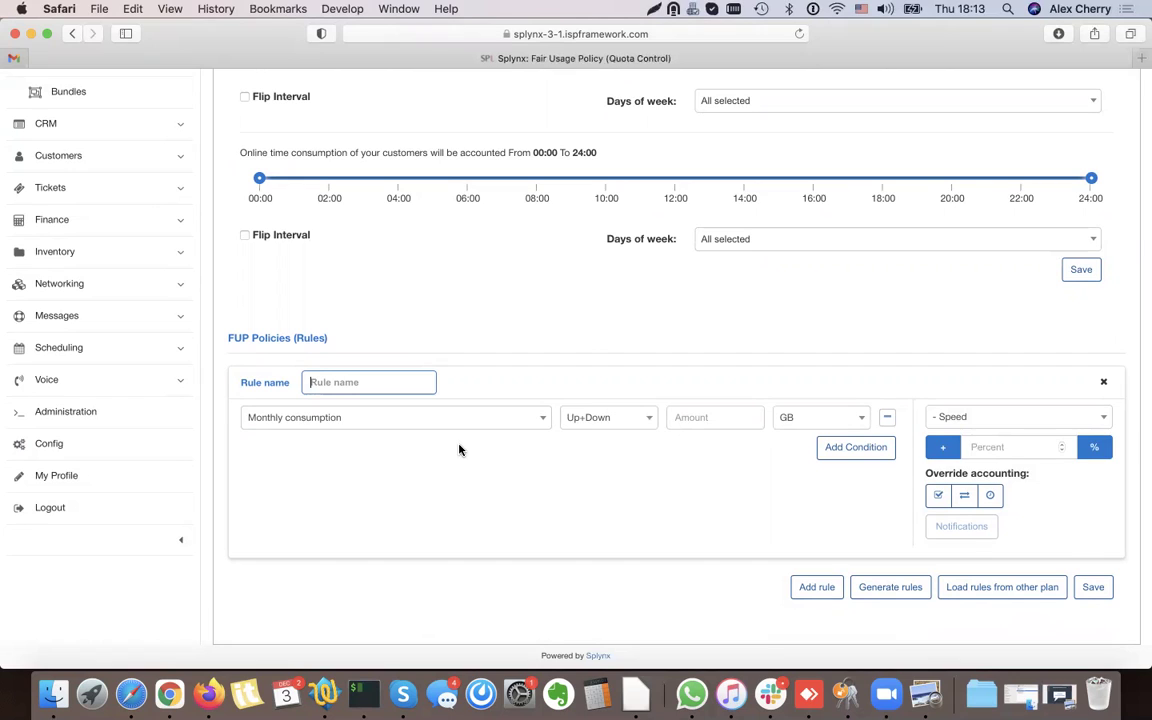
Name the first rule 'Daily maximum' with a Daily consumption amount of 10 GB
{"action": "type", "text": "Daily maximum"}
{"action": "left_click", "coordinate": [512, 422]}
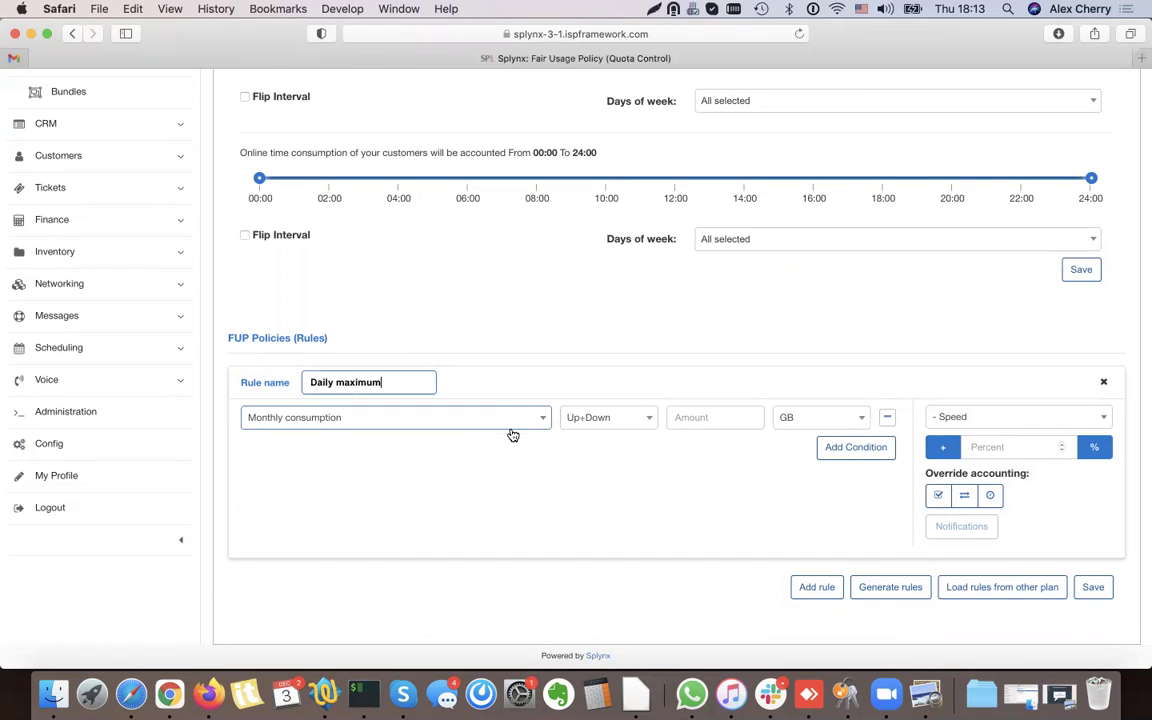
{"action": "left_click", "coordinate": [278, 472]}
{"action": "left_click", "coordinate": [704, 416]}
{"action": "type", "text": "10"}
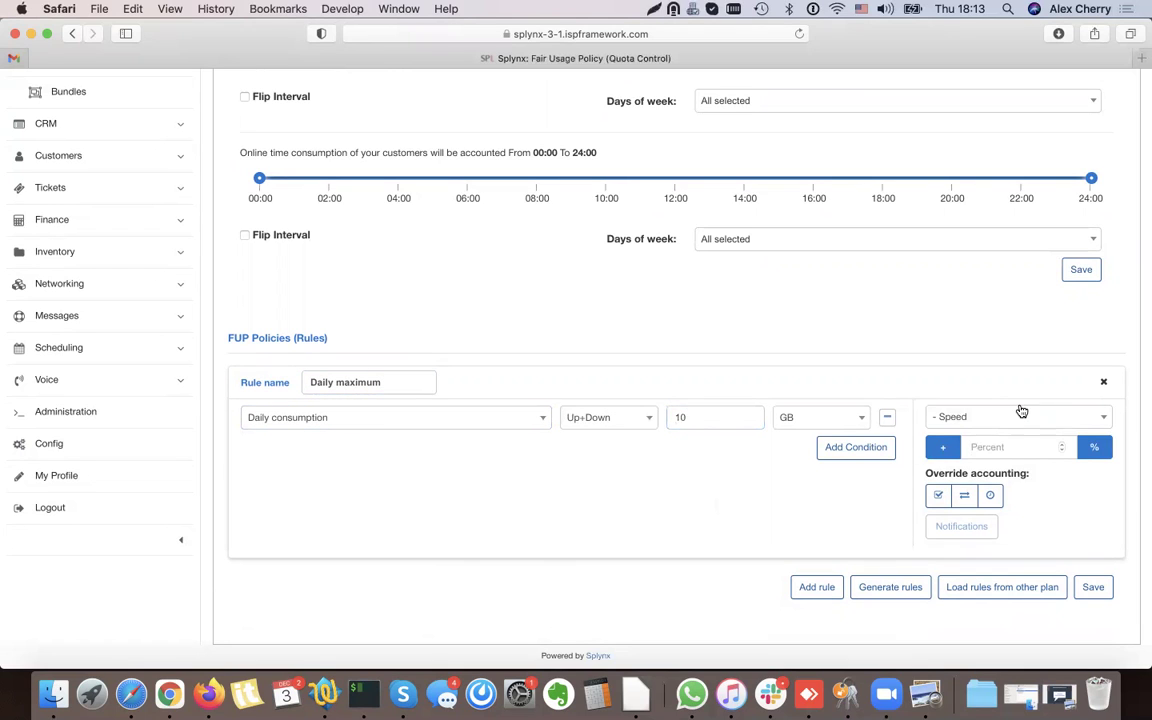
Make Daily maximum reduce speed by 20% and add a second empty rule
{"action": "left_click", "coordinate": [985, 418]}
{"action": "left_click", "coordinate": [957, 473]}
{"action": "left_click", "coordinate": [990, 451]}
{"action": "type", "text": "20"}
{"action": "left_click", "coordinate": [829, 590]}
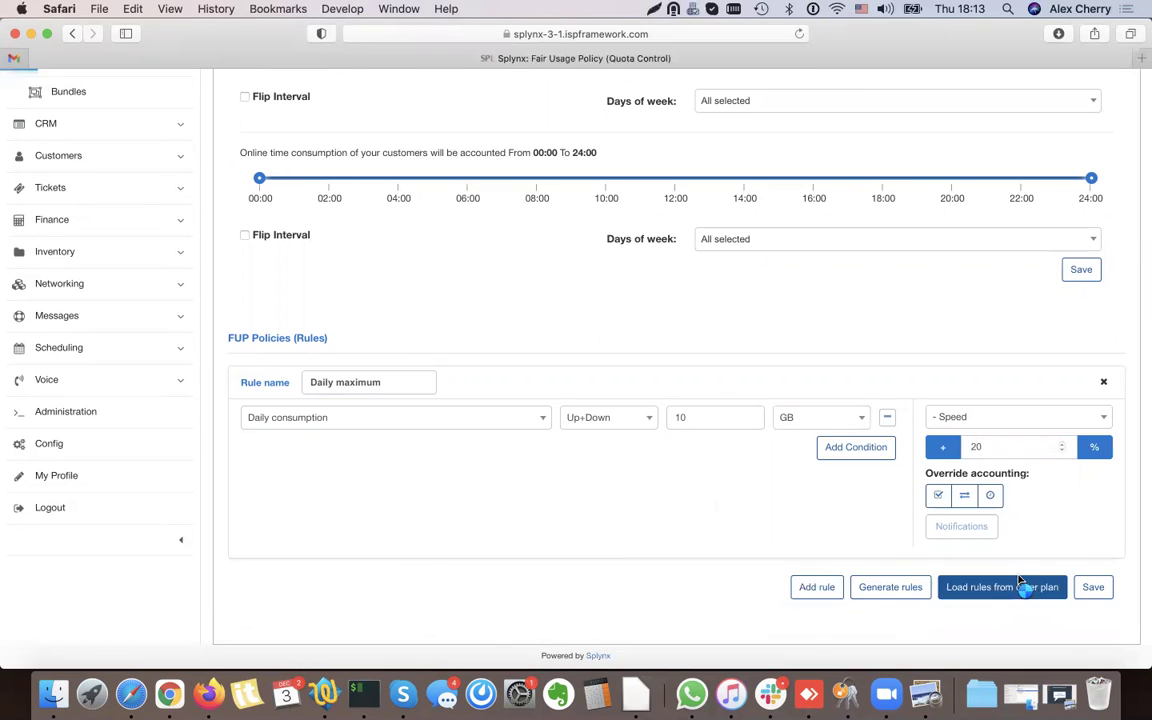
{"action": "scroll", "coordinate": [428, 429], "scroll_direction": "down", "scroll_amount": 4}
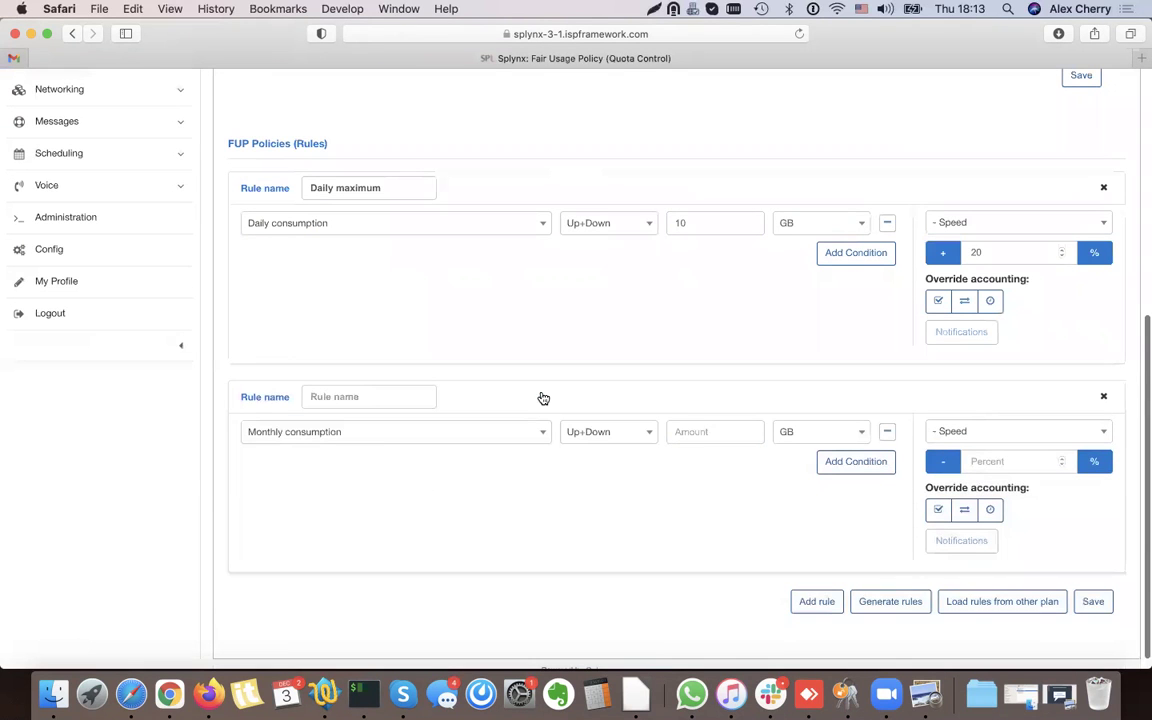
Name the second rule 'Night hours' and base it on Time of Day
{"action": "left_click", "coordinate": [637, 178]}
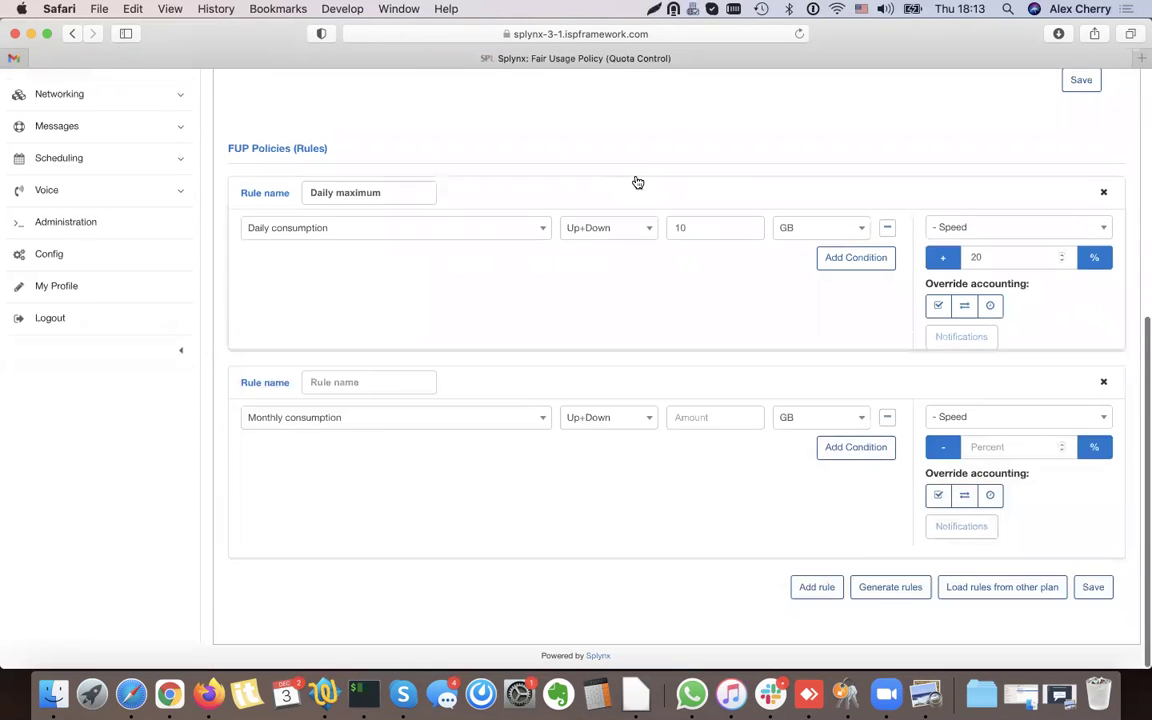
{"action": "left_click", "coordinate": [507, 340]}
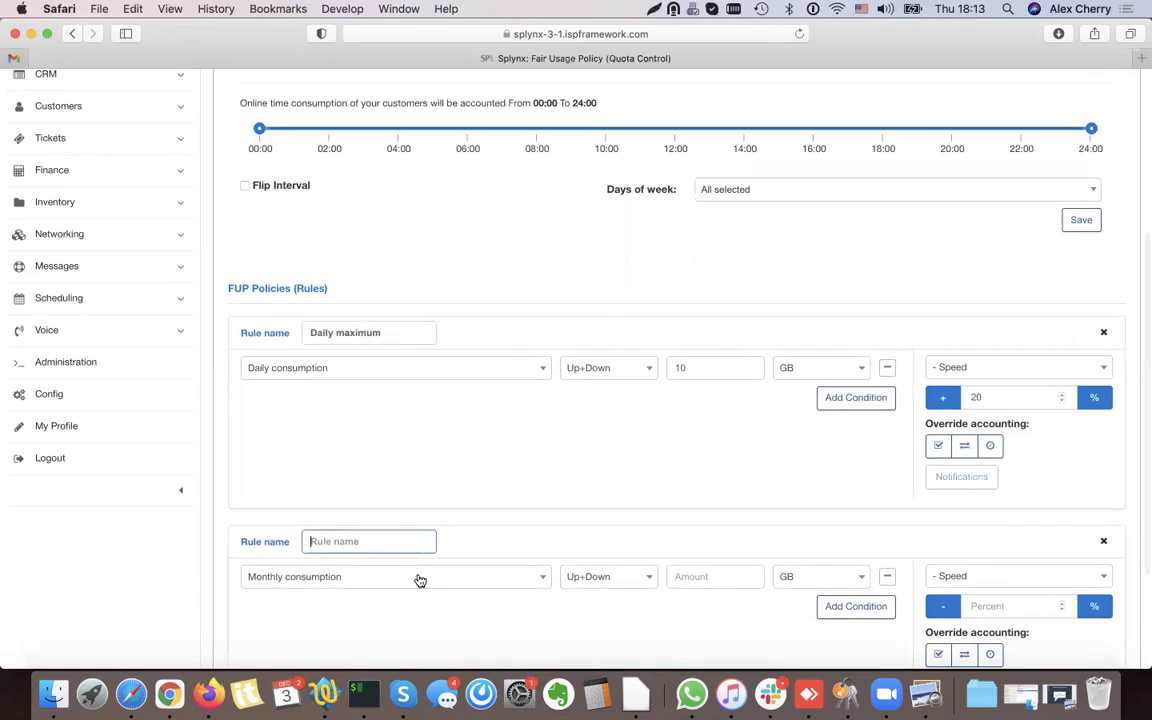
{"action": "scroll", "coordinate": [418, 580], "scroll_direction": "down", "scroll_amount": 3}
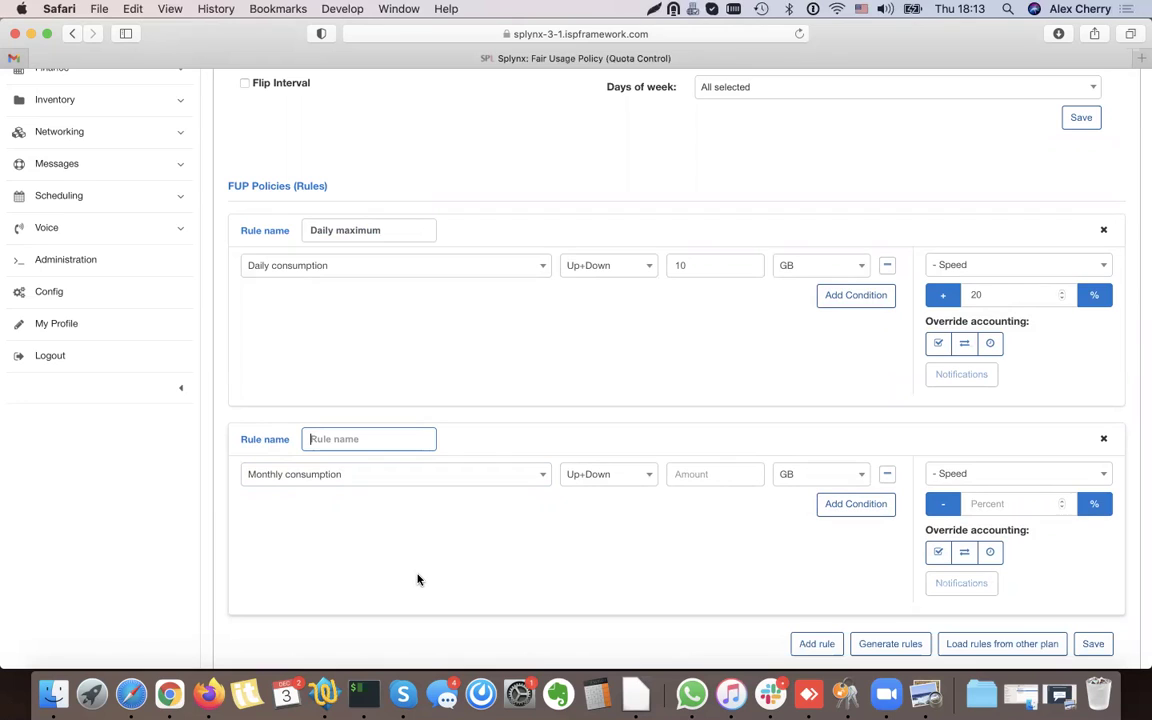
{"action": "type", "text": "Night hours"}
{"action": "left_click", "coordinate": [467, 476]}
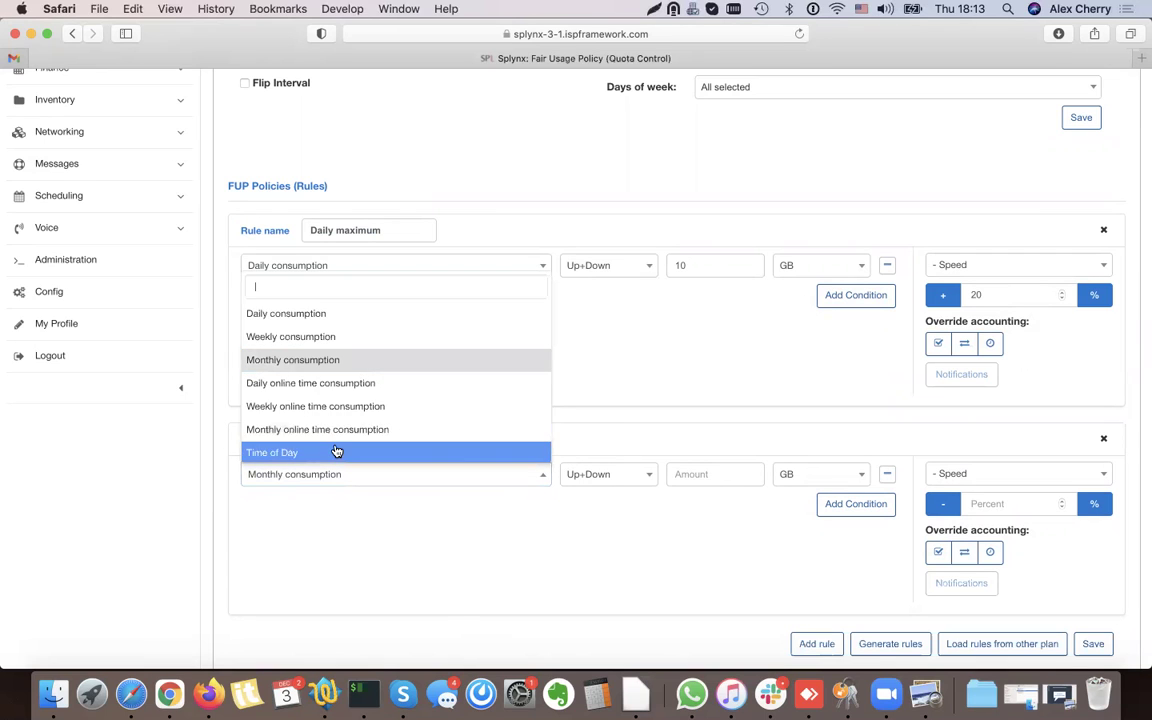
{"action": "scroll", "coordinate": [329, 404], "scroll_direction": "down", "scroll_amount": 1}
{"action": "left_click", "coordinate": [296, 428]}
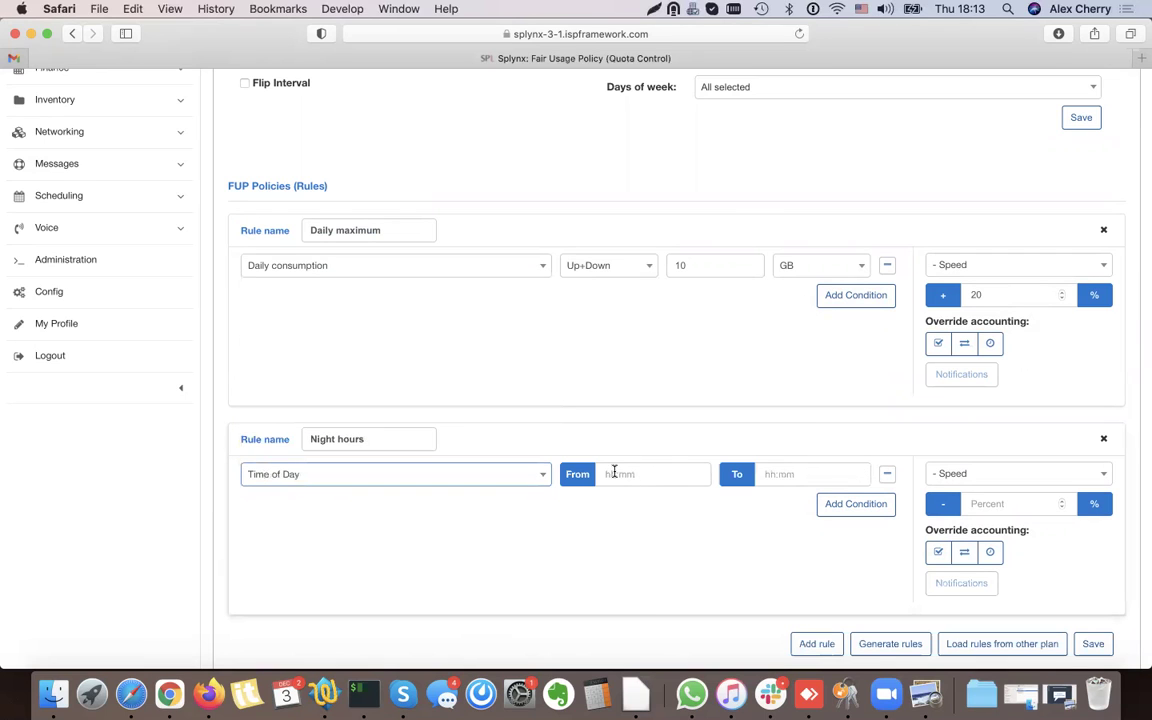
Set the Night hours window from 00:00 to 06:00
{"action": "left_click", "coordinate": [605, 472]}
{"action": "left_click", "coordinate": [612, 496]}
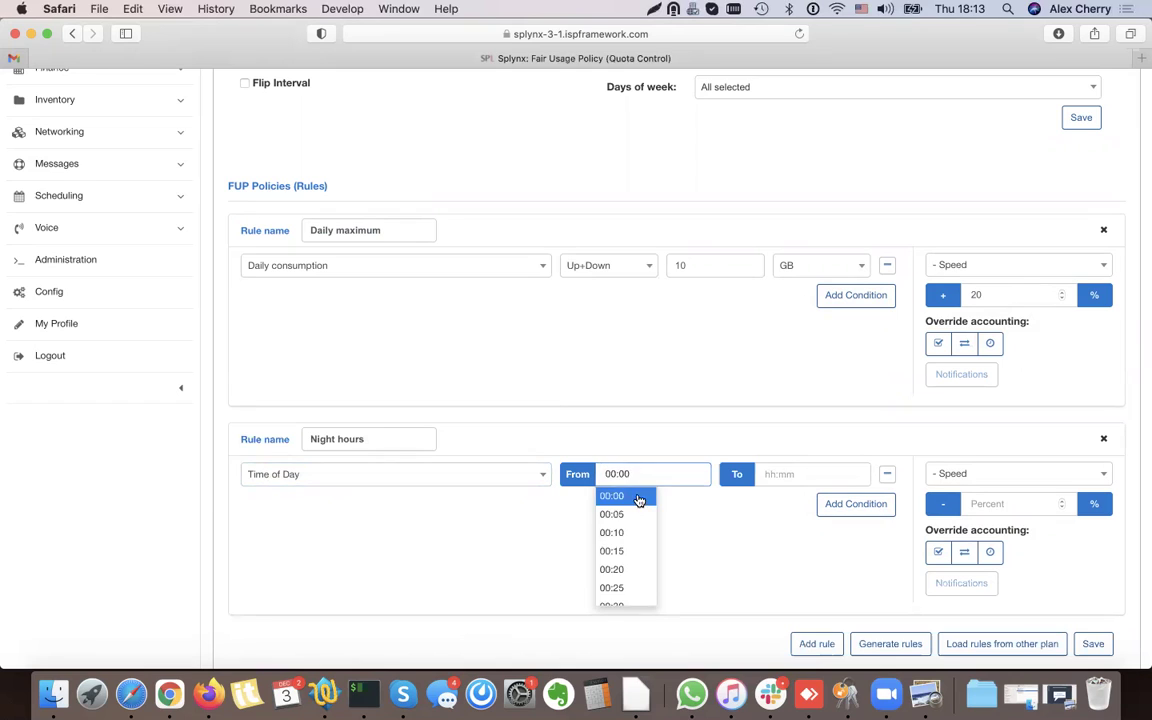
{"action": "left_click", "coordinate": [764, 475]}
{"action": "scroll", "coordinate": [789, 553], "scroll_direction": "down", "scroll_amount": 10}
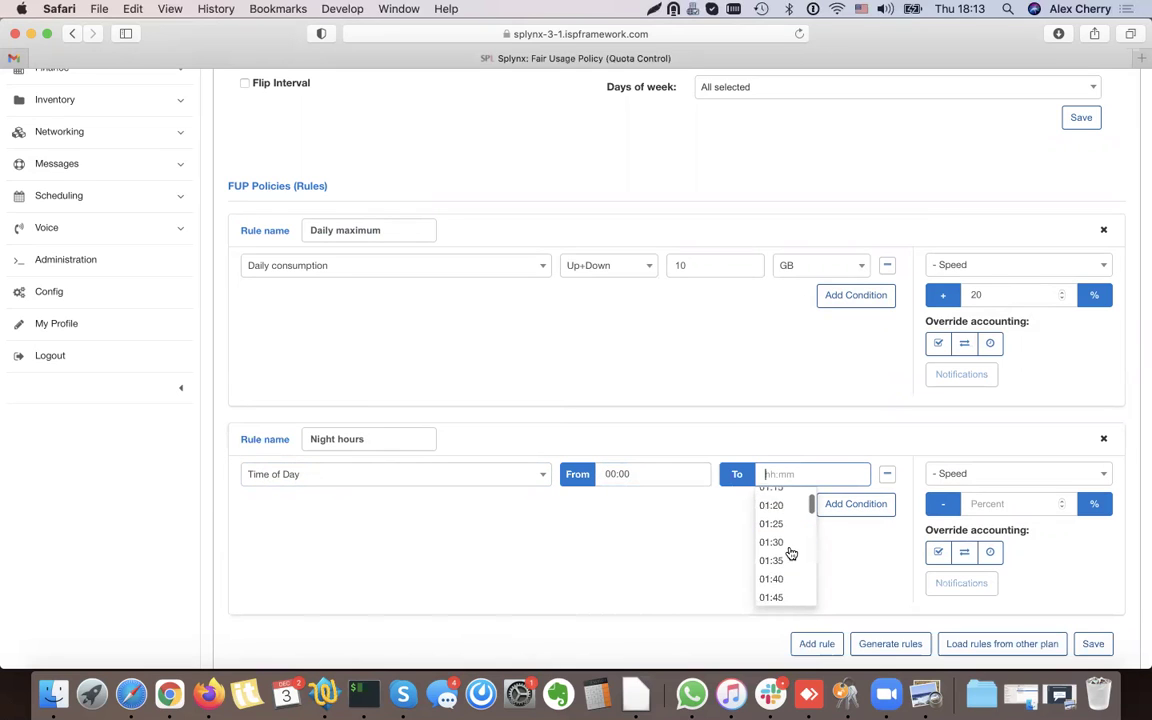
{"action": "type", "text": "06:"}
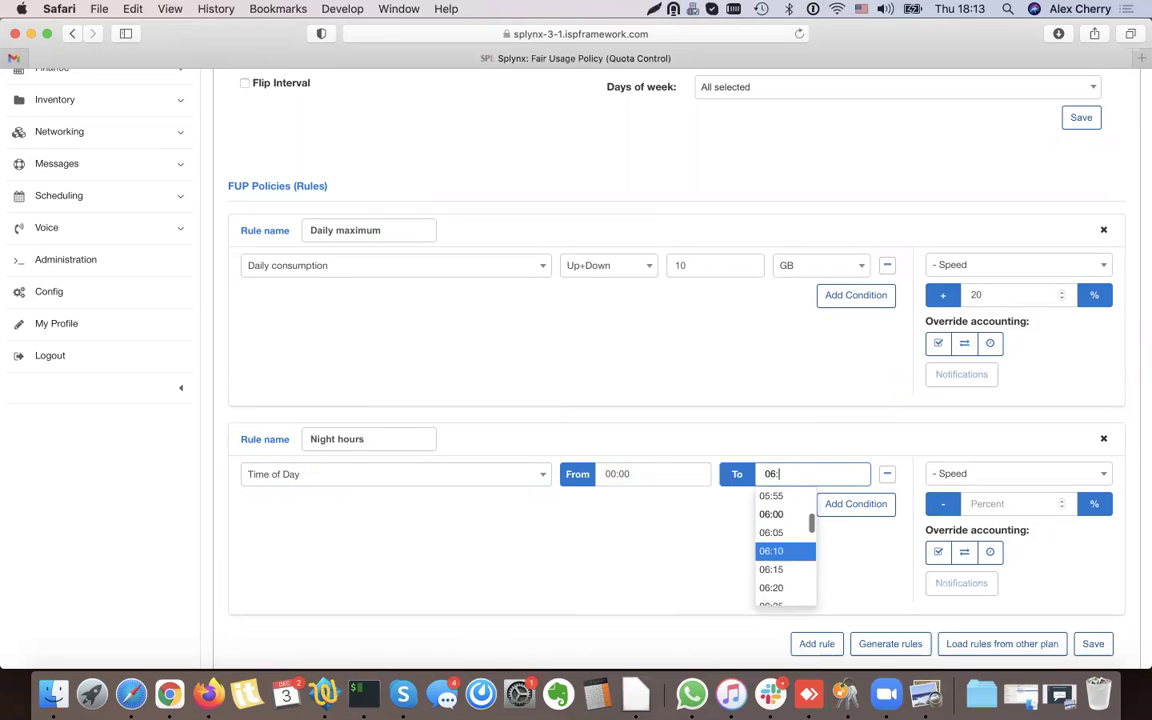
{"action": "left_click", "coordinate": [772, 516]}
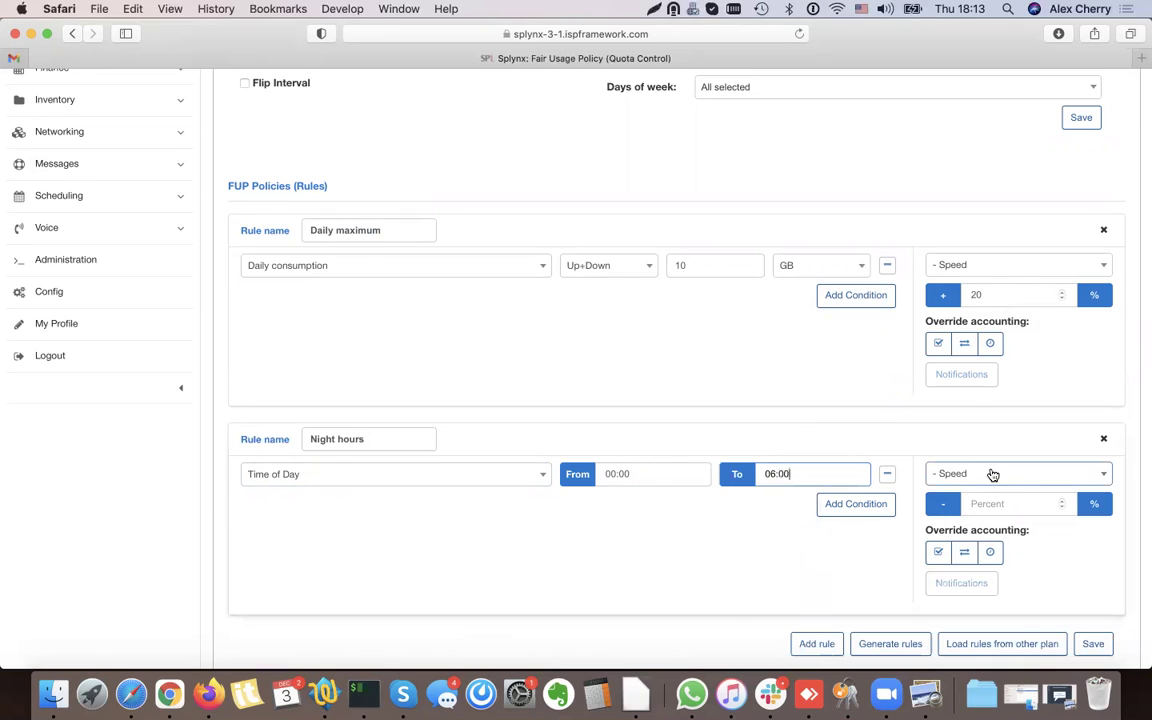
Make Night hours increase speed by 100%
{"action": "left_click", "coordinate": [990, 474]}
{"action": "left_click", "coordinate": [959, 549]}
{"action": "left_click", "coordinate": [997, 503]}
{"action": "type", "text": "100"}
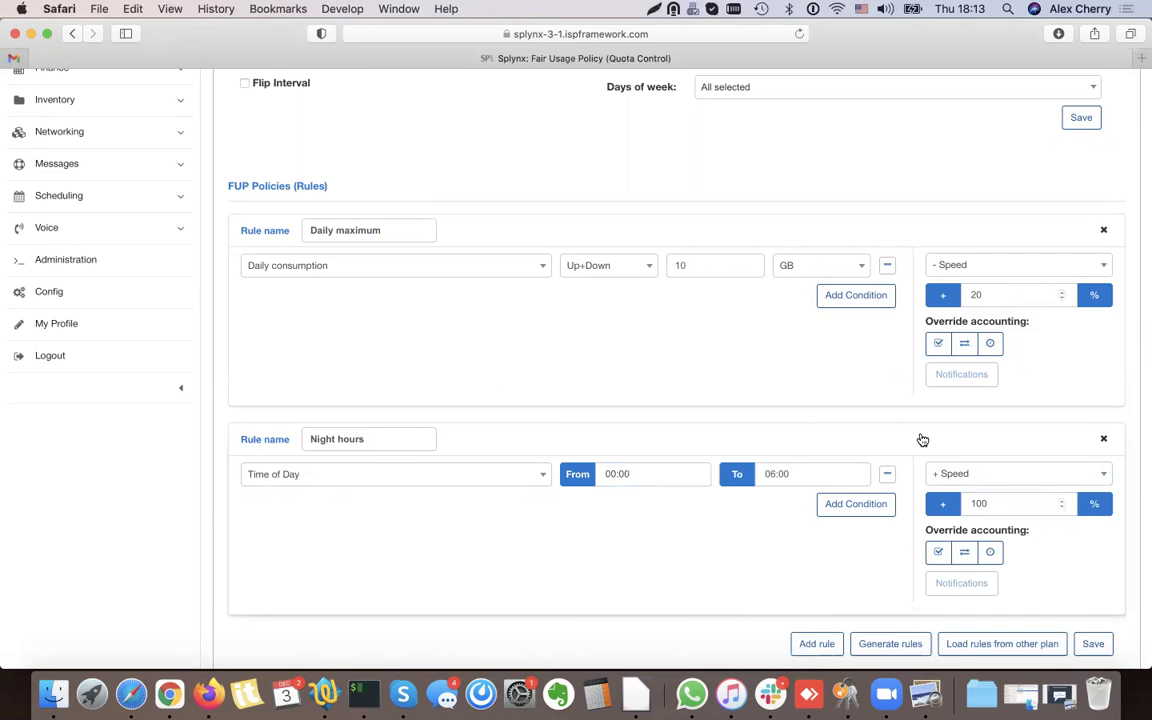
{"action": "scroll", "coordinate": [922, 440], "scroll_direction": "down", "scroll_amount": 2}
Save the FUP config and add a third rule named 'Weekend limit'
{"action": "left_click", "coordinate": [1093, 587]}
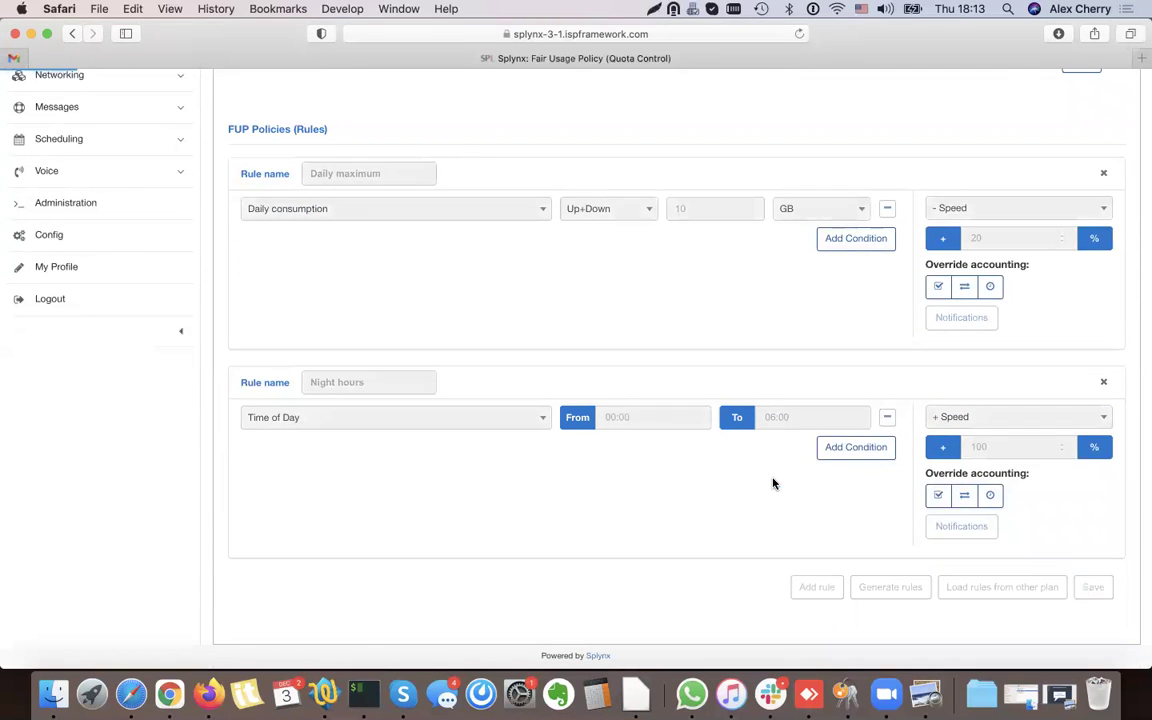
{"action": "left_click", "coordinate": [815, 589]}
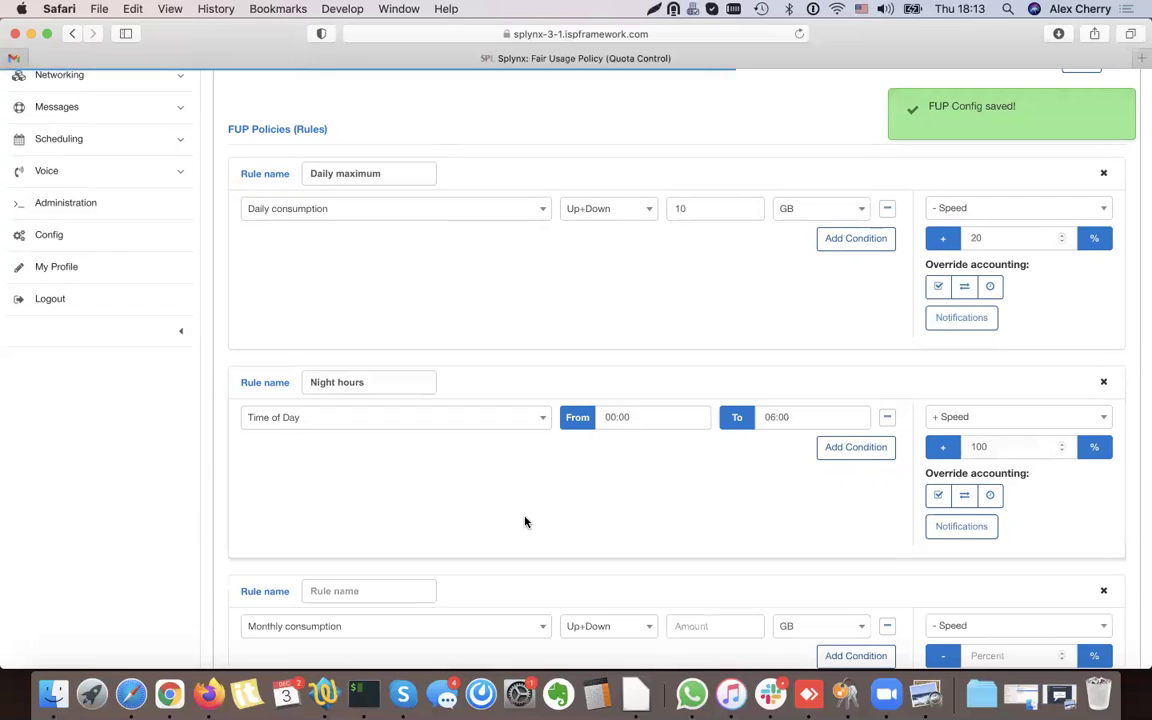
{"action": "left_click", "coordinate": [311, 590]}
{"action": "type", "text": "Weekedn l"}
{"action": "type", "text": "imit"}
{"action": "key", "text": "Left"}
{"action": "key", "text": "Left"}
{"action": "key", "text": "Left"}
{"action": "key", "text": "Left"}
{"action": "key", "text": "Left"}
{"action": "key", "text": "Left"}
{"action": "key", "text": "BackSpace"}
{"action": "key", "text": "BackSpace"}
{"action": "type", "text": "nd"}
Set the Weekend limit condition to Day of Week, Saturday and Sunday only
{"action": "scroll", "coordinate": [370, 530], "scroll_direction": "down", "scroll_amount": 3}
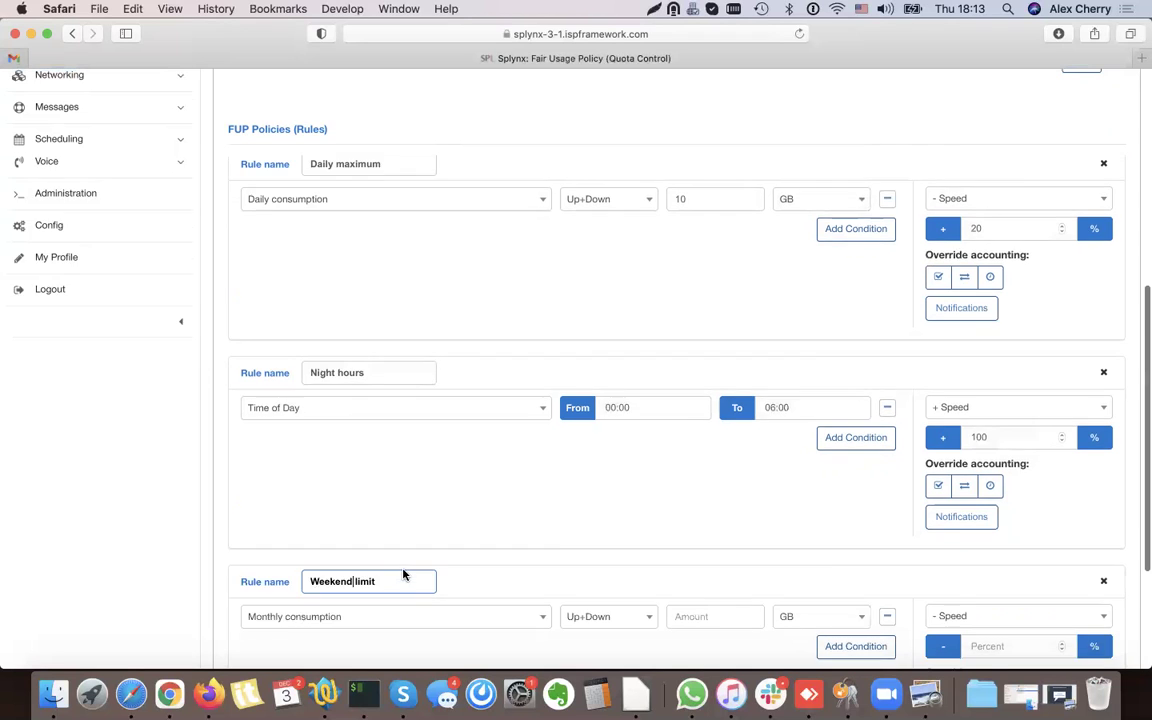
{"action": "left_click", "coordinate": [376, 512]}
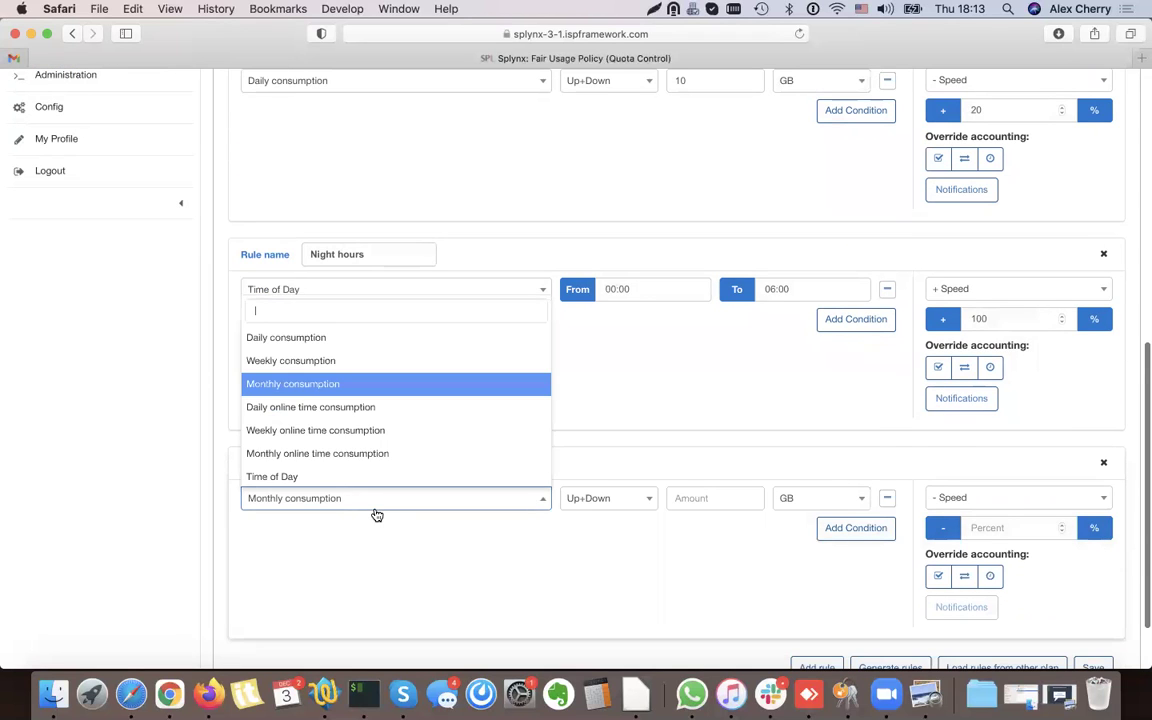
{"action": "scroll", "coordinate": [315, 466], "scroll_direction": "down", "scroll_amount": 1}
{"action": "left_click", "coordinate": [303, 474]}
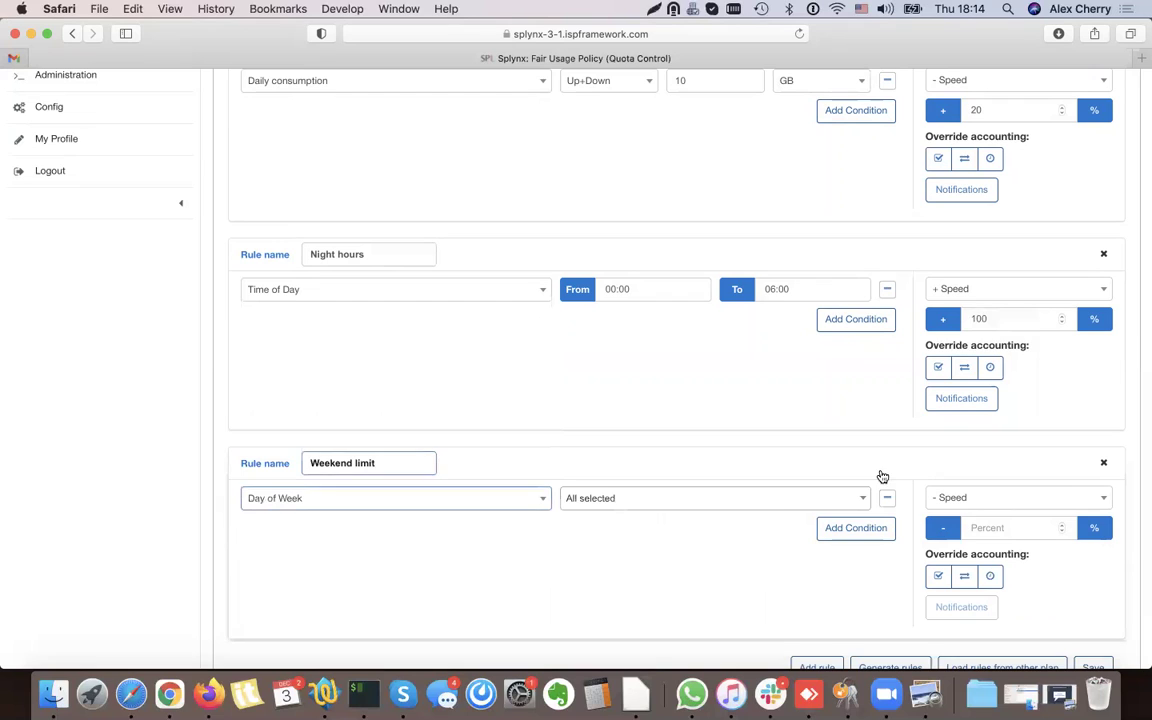
{"action": "left_click", "coordinate": [765, 504]}
{"action": "left_click", "coordinate": [602, 548]}
{"action": "left_click", "coordinate": [600, 612]}
{"action": "left_click", "coordinate": [763, 591]}
{"action": "left_click", "coordinate": [880, 568]}
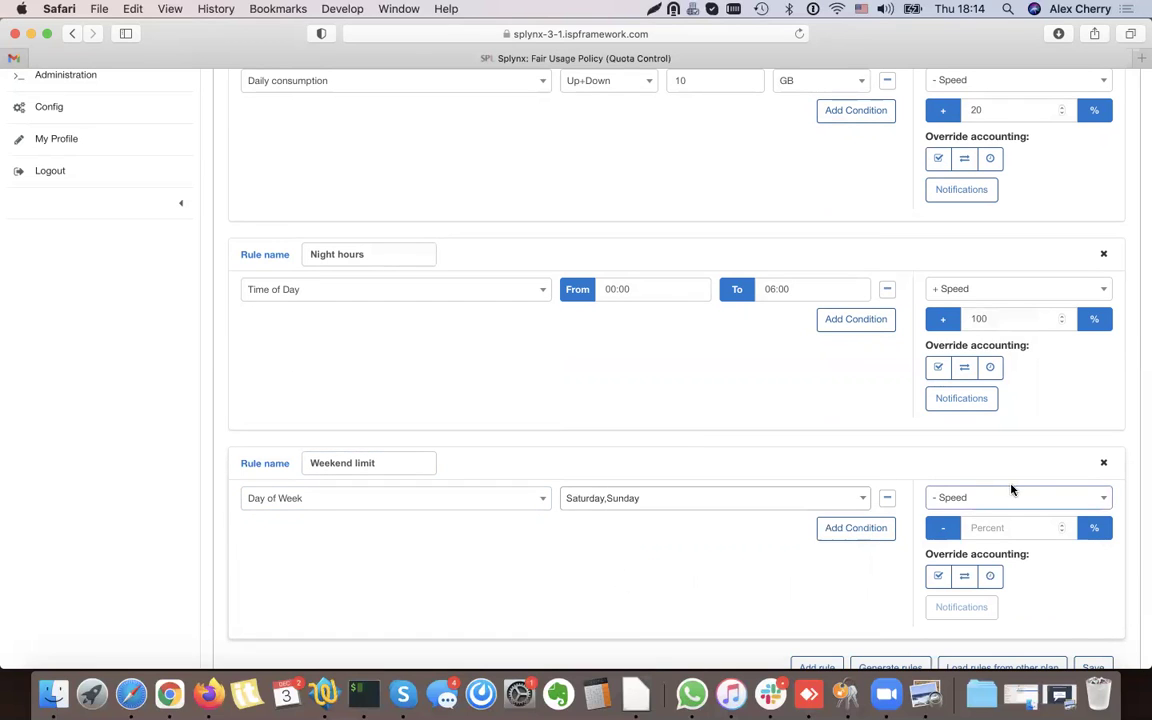
Make Weekend limit increase speed by 20% and save the FUP configuration
{"action": "left_click", "coordinate": [988, 499]}
{"action": "left_click", "coordinate": [960, 575]}
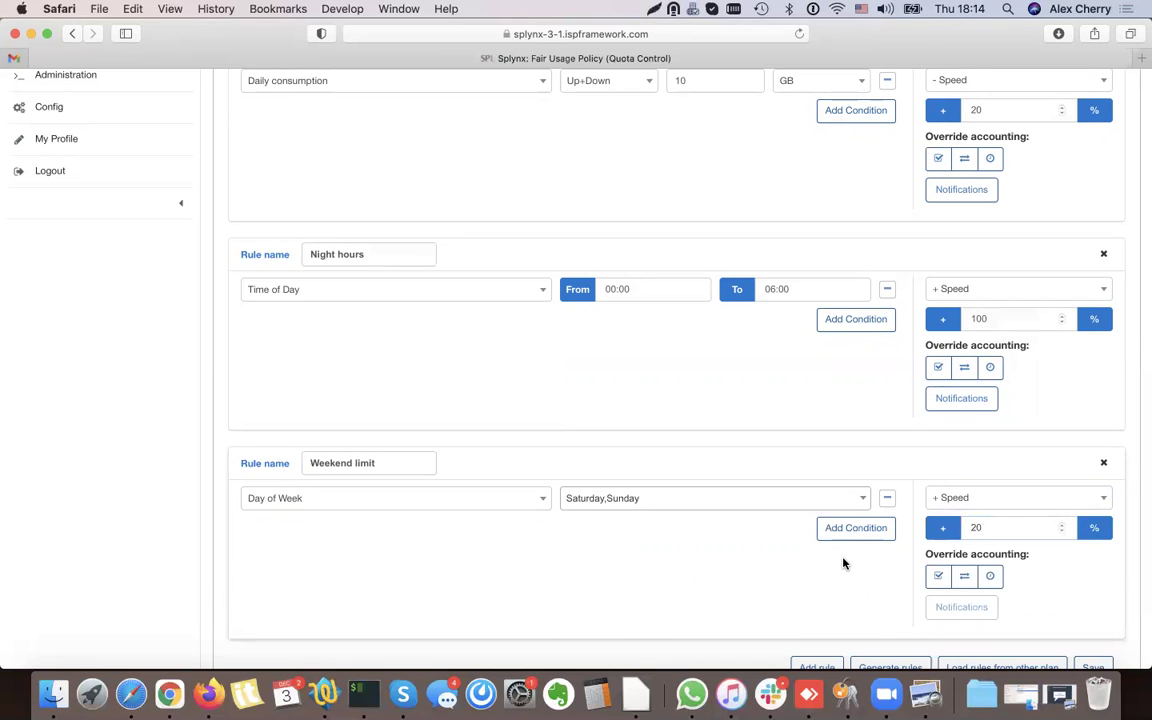
{"action": "scroll", "coordinate": [843, 560], "scroll_direction": "down", "scroll_amount": 2}
{"action": "left_click", "coordinate": [1093, 587]}
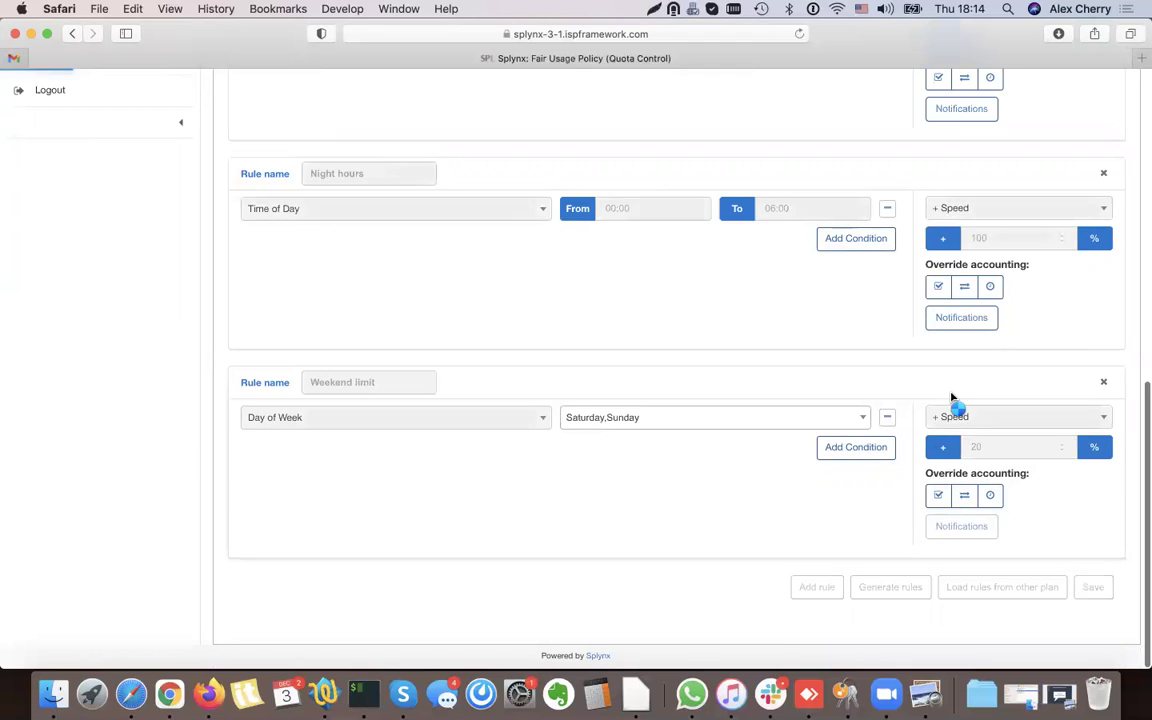
{"action": "scroll", "coordinate": [952, 398], "scroll_direction": "up", "scroll_amount": 10}
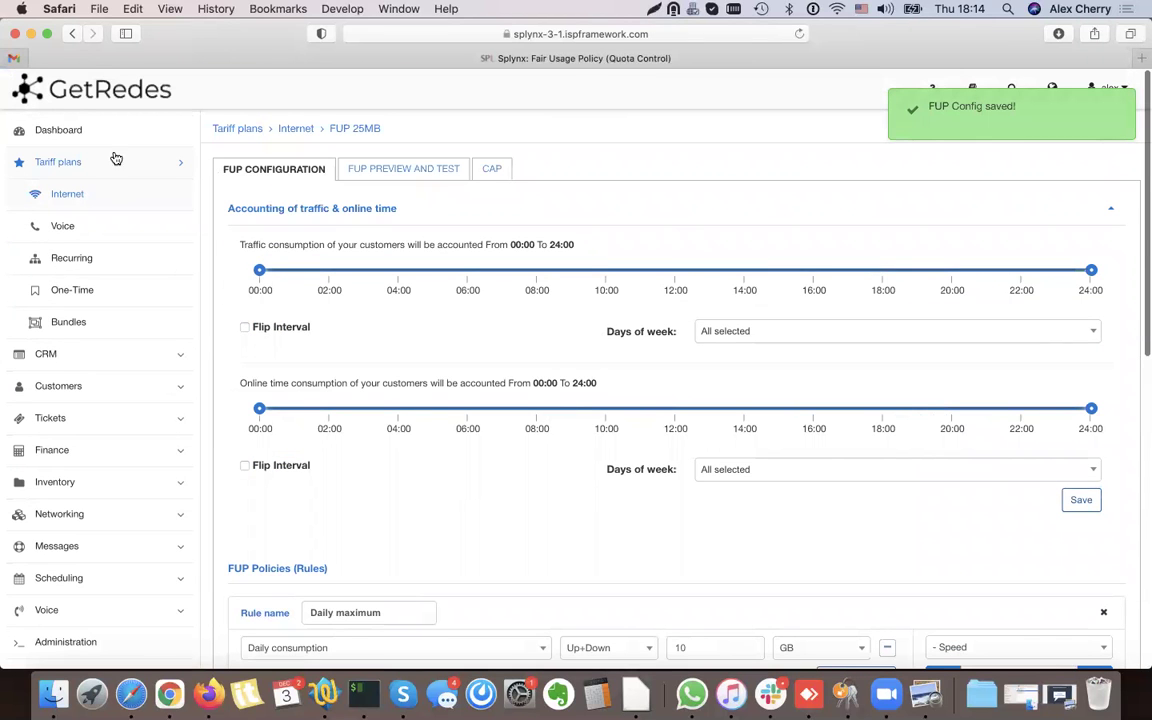
Open the 10MB plan's FUP configuration and collapse its empty placeholder rule
{"action": "left_click", "coordinate": [88, 193]}
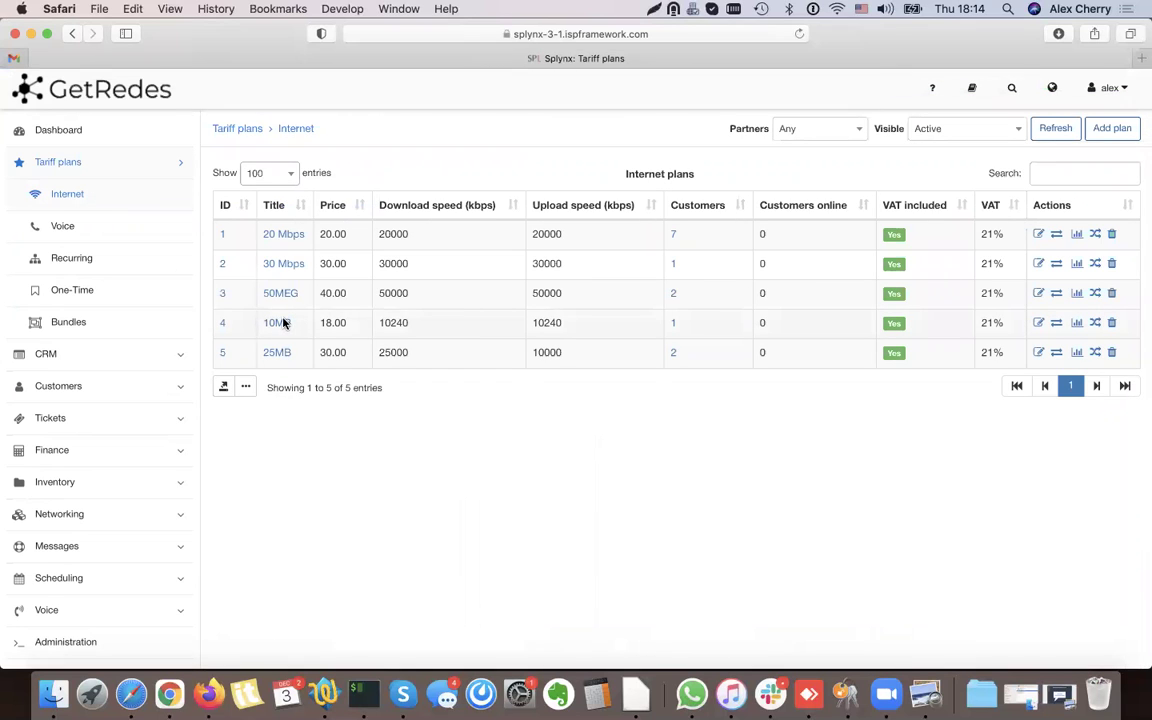
{"action": "left_click", "coordinate": [1056, 325]}
{"action": "scroll", "coordinate": [584, 162], "scroll_direction": "down", "scroll_amount": 5}
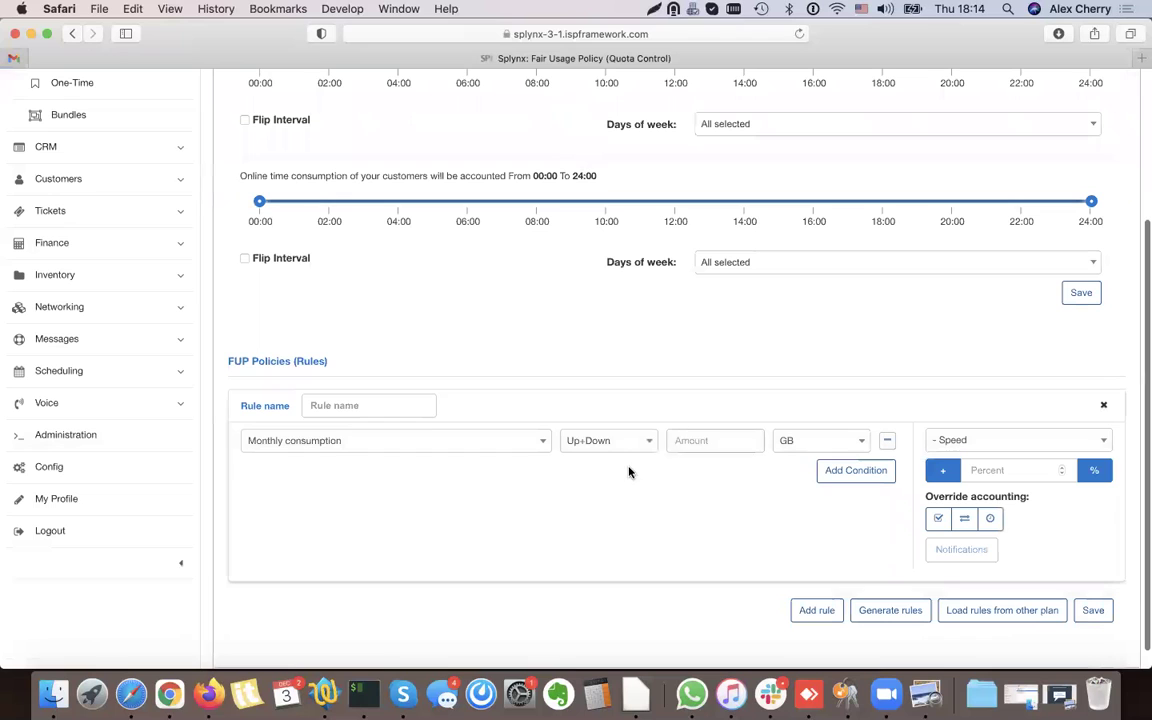
{"action": "left_click", "coordinate": [1018, 406]}
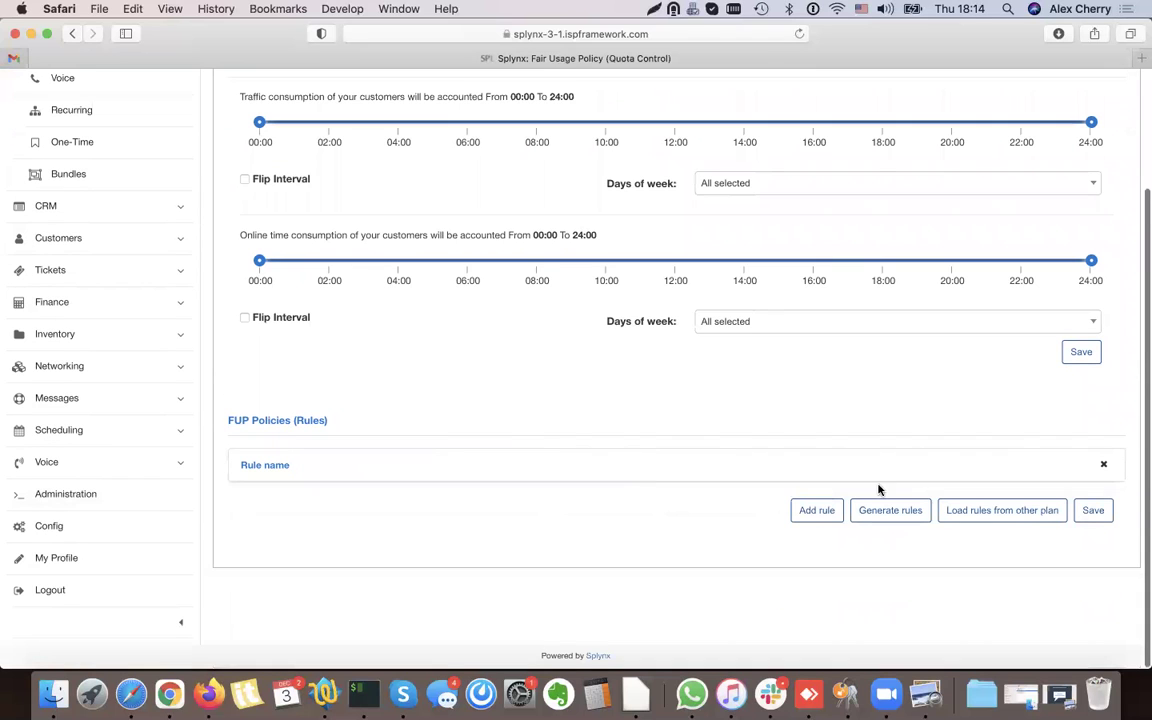
Load the three rules from the 25MB plan and save the 10MB FUP configuration
{"action": "left_click", "coordinate": [1030, 514]}
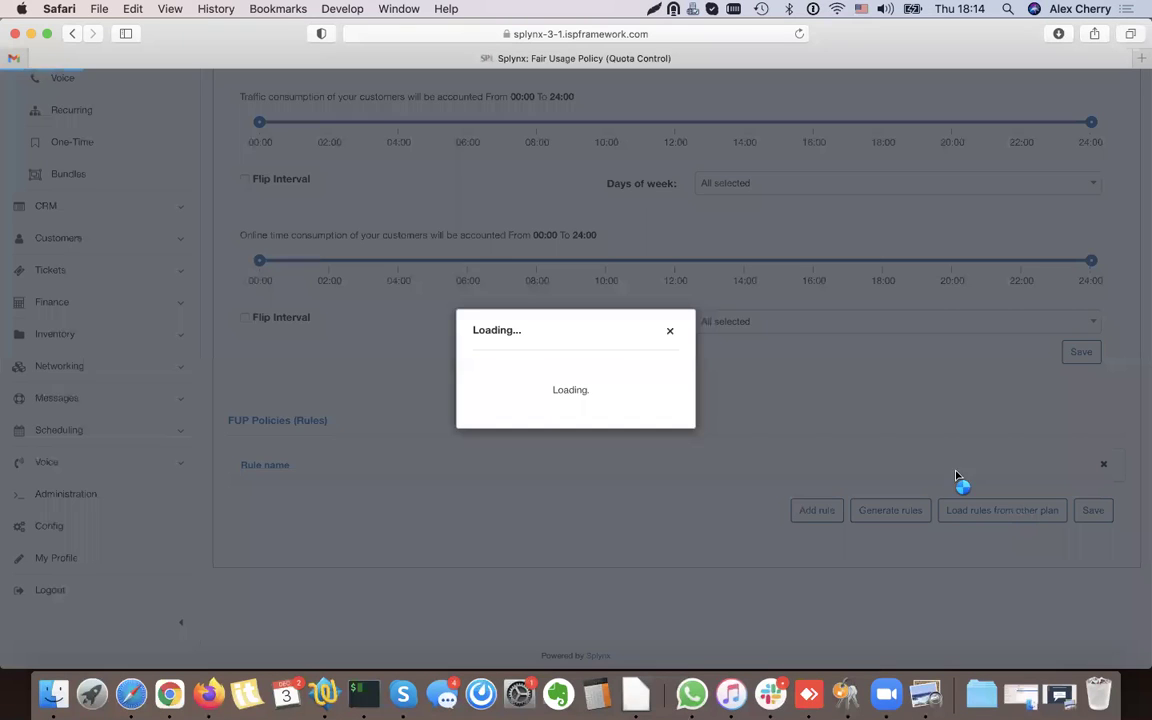
{"action": "left_click", "coordinate": [520, 318]}
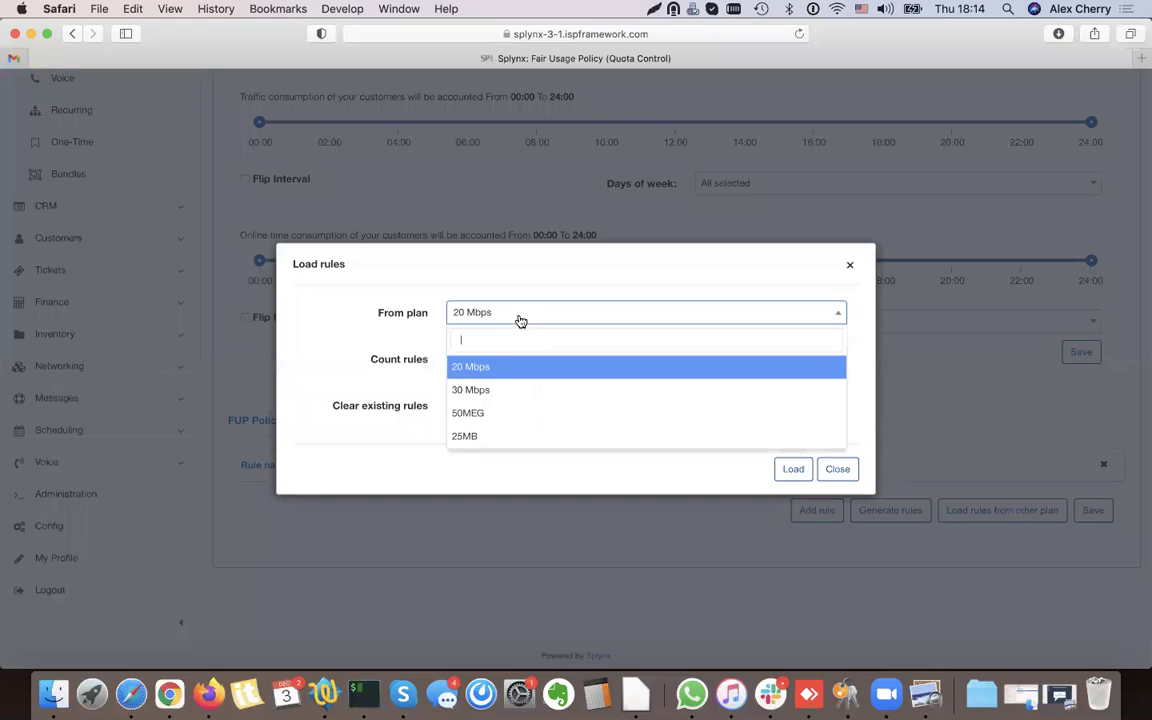
{"action": "left_click", "coordinate": [483, 435]}
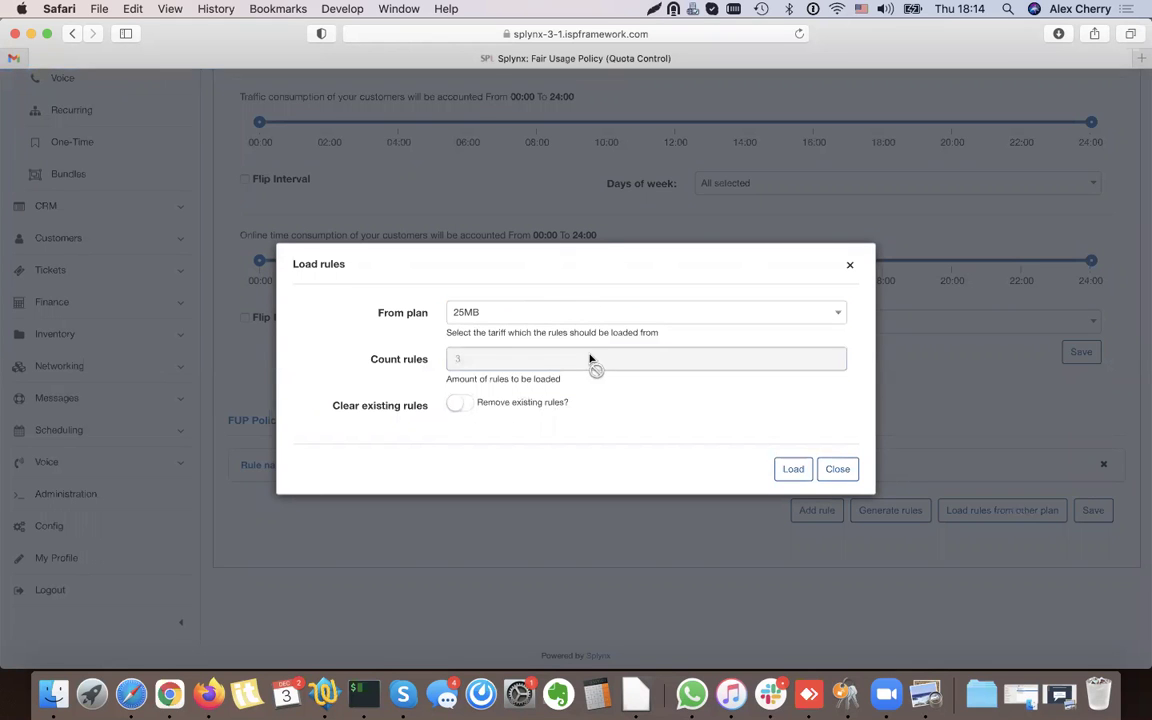
{"action": "left_click", "coordinate": [793, 469]}
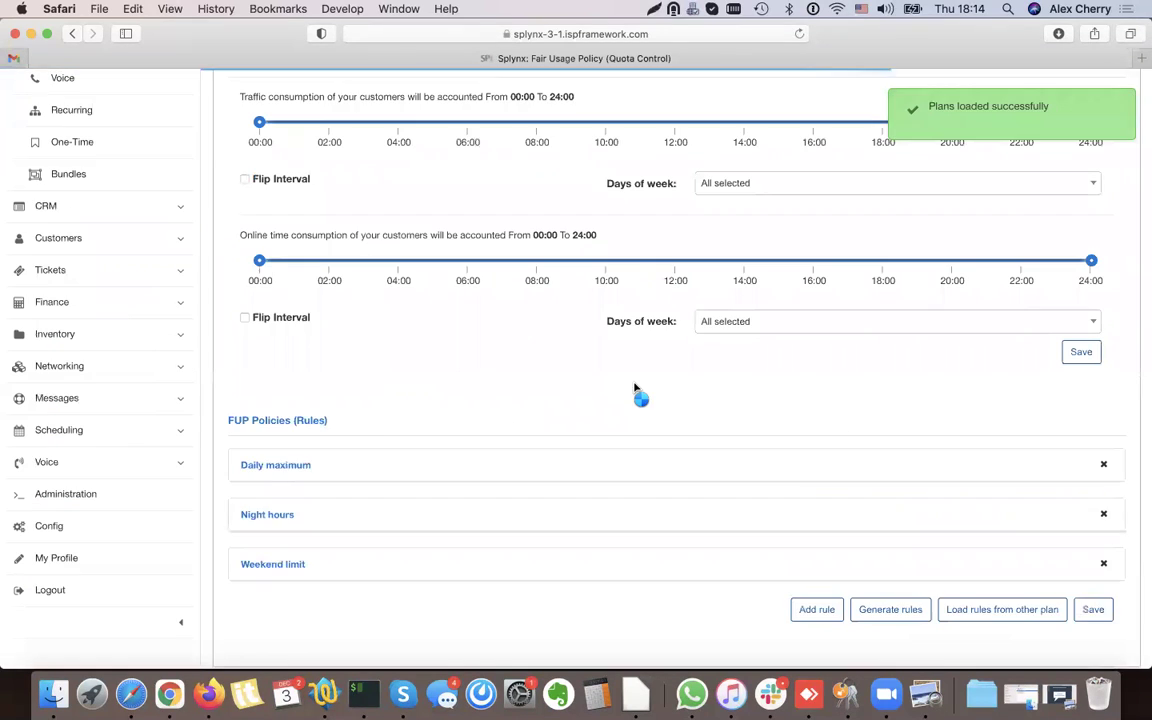
{"action": "scroll", "coordinate": [520, 321], "scroll_direction": "up", "scroll_amount": 3}
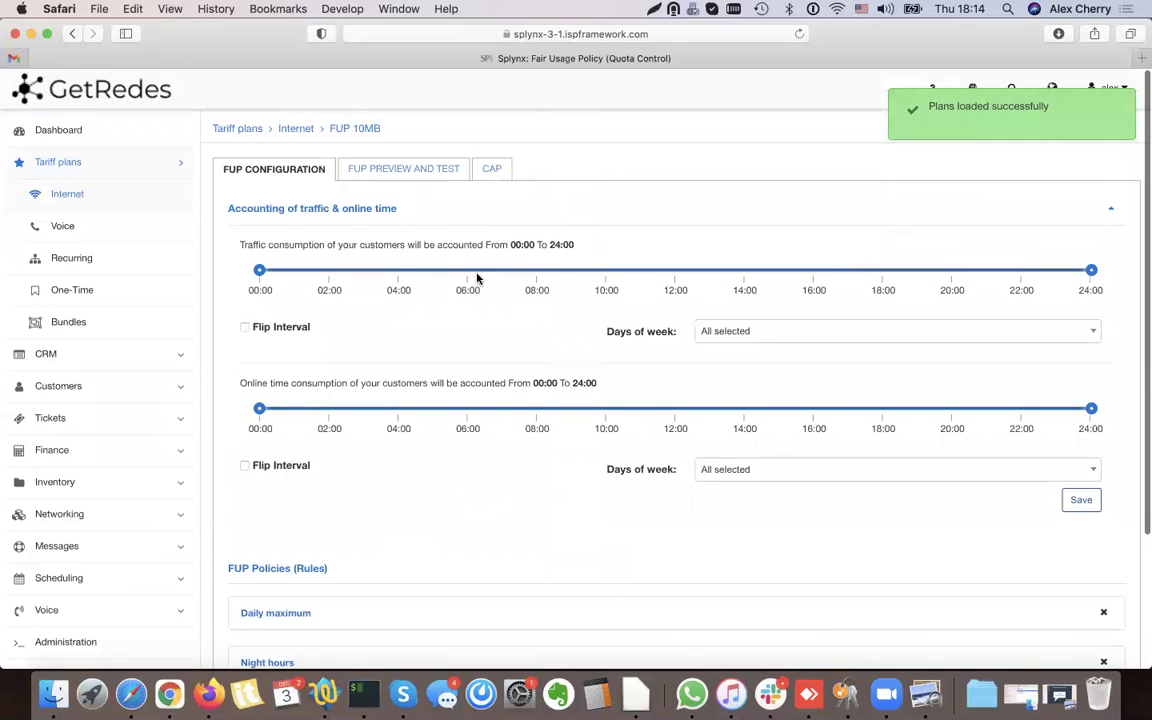
{"action": "scroll", "coordinate": [477, 278], "scroll_direction": "down", "scroll_amount": 4}
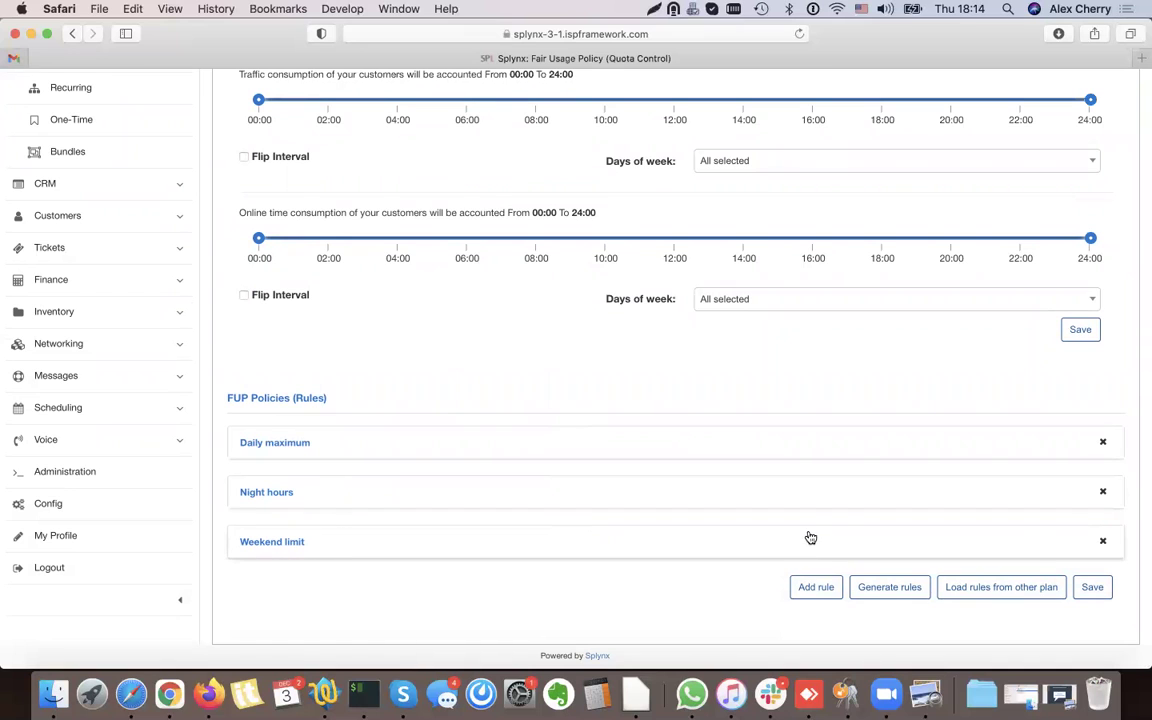
{"action": "left_click", "coordinate": [1088, 587]}
{"action": "scroll", "coordinate": [566, 413], "scroll_direction": "up", "scroll_amount": 3}
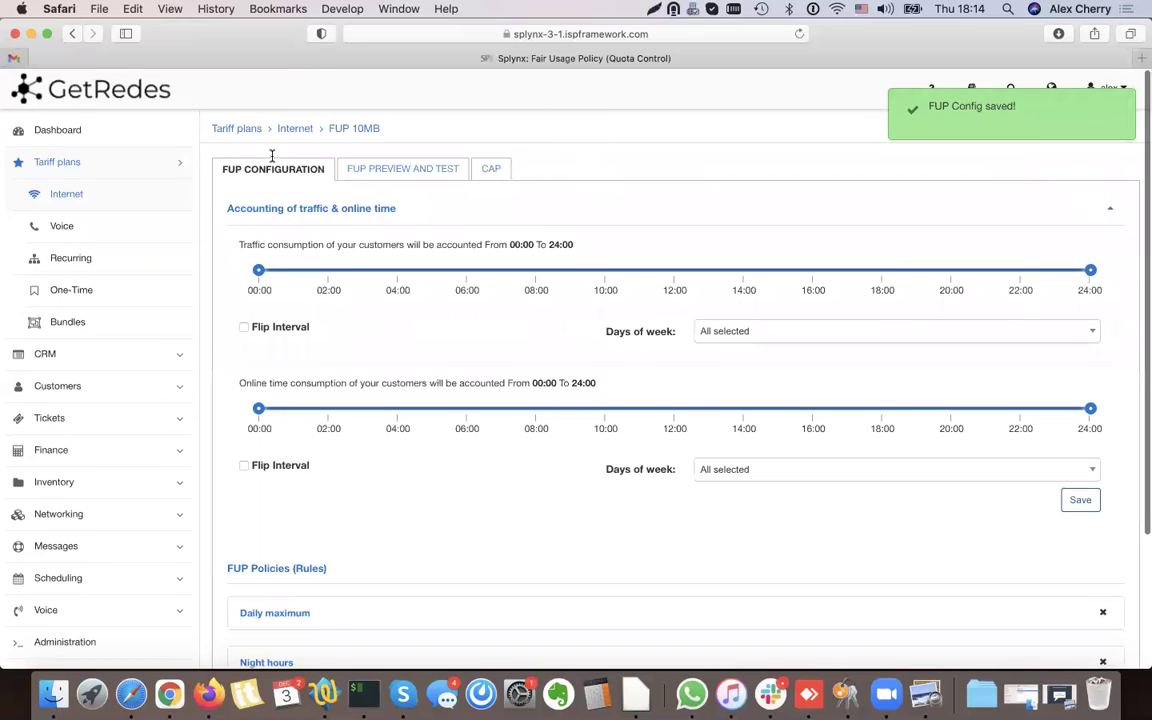
Review the 10MB plan's download and upload speeds in the plans list, then reopen its FUP page
{"action": "left_click", "coordinate": [70, 195]}
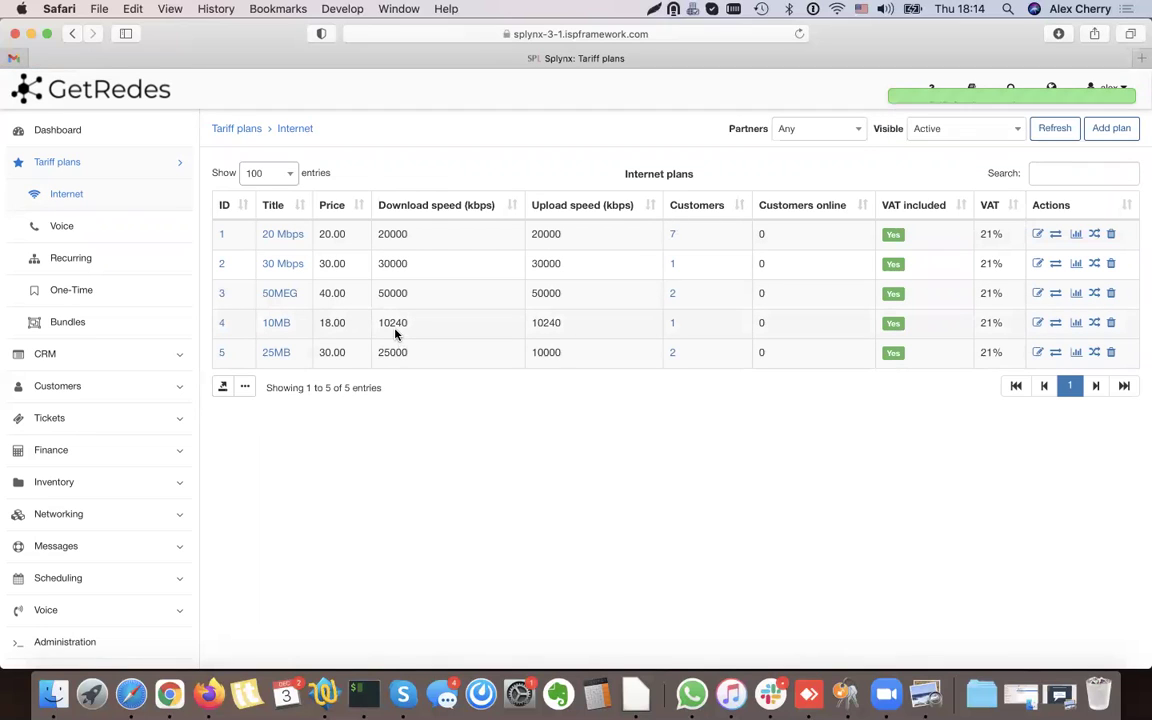
{"action": "double_click", "coordinate": [398, 325]}
{"action": "left_click", "coordinate": [539, 322]}
{"action": "double_click", "coordinate": [539, 322]}
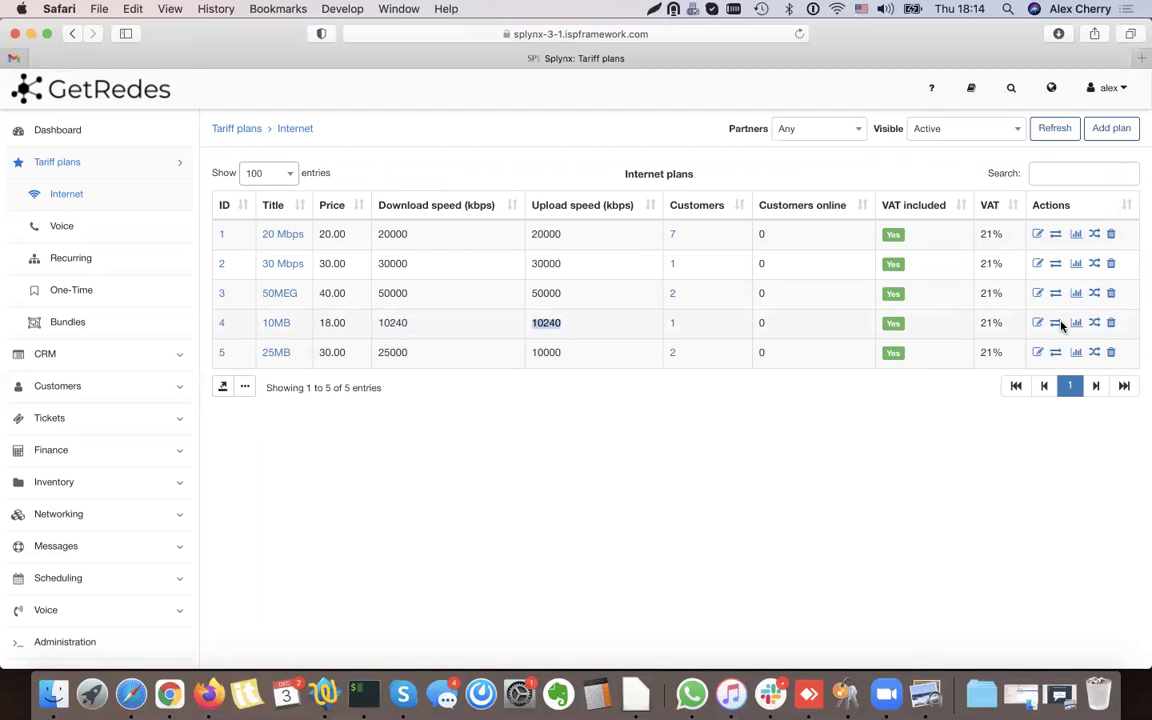
{"action": "left_click", "coordinate": [1056, 325]}
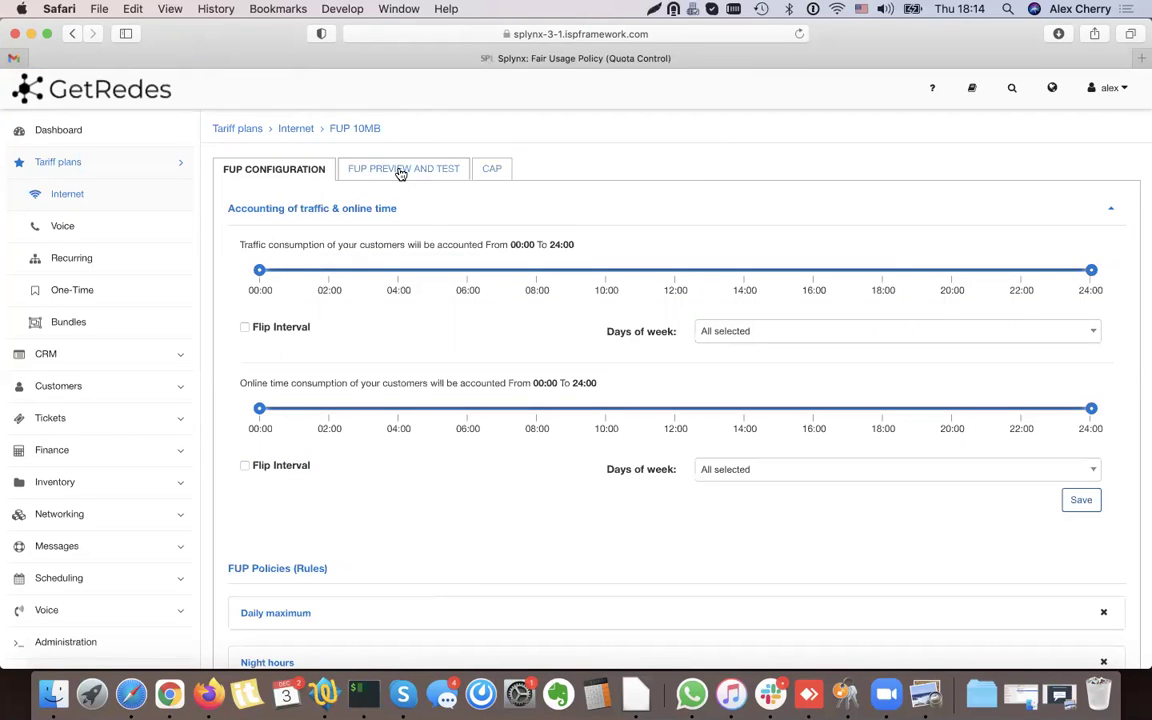
Preview 9.4 GB daily download at 01:20, showing the 100% boost to 20.48 Mbps
{"action": "left_click", "coordinate": [409, 174]}
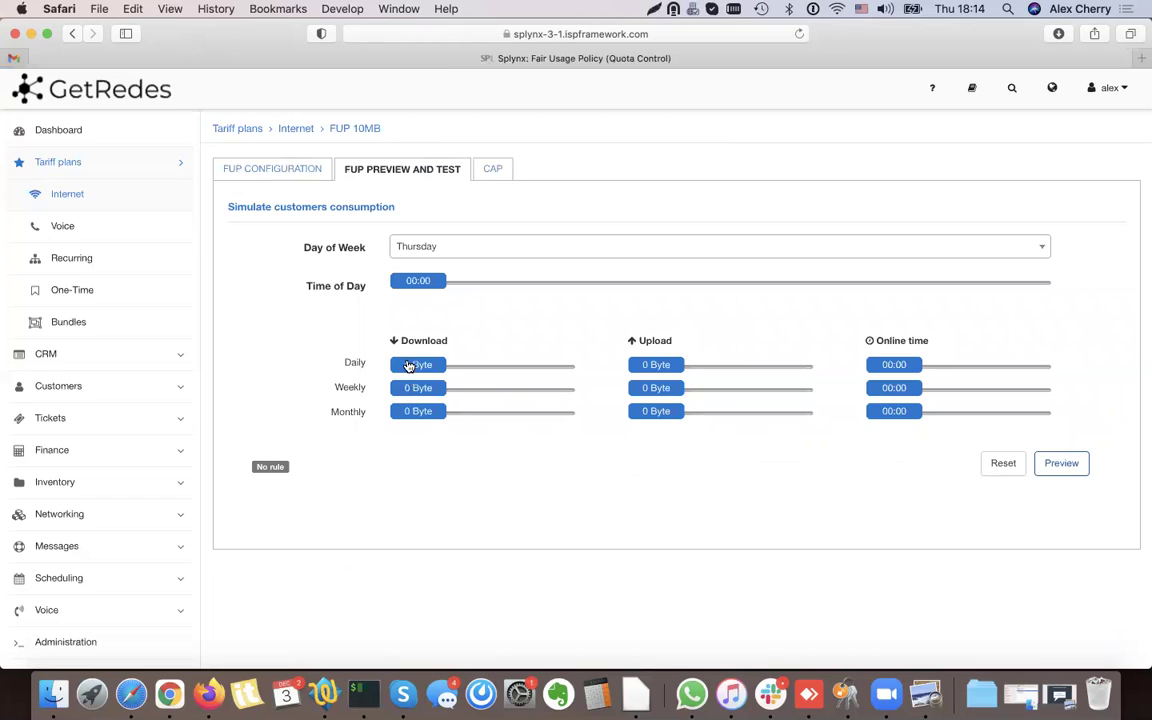
{"action": "left_click_drag", "start_coordinate": [410, 366], "coordinate": [432, 374]}
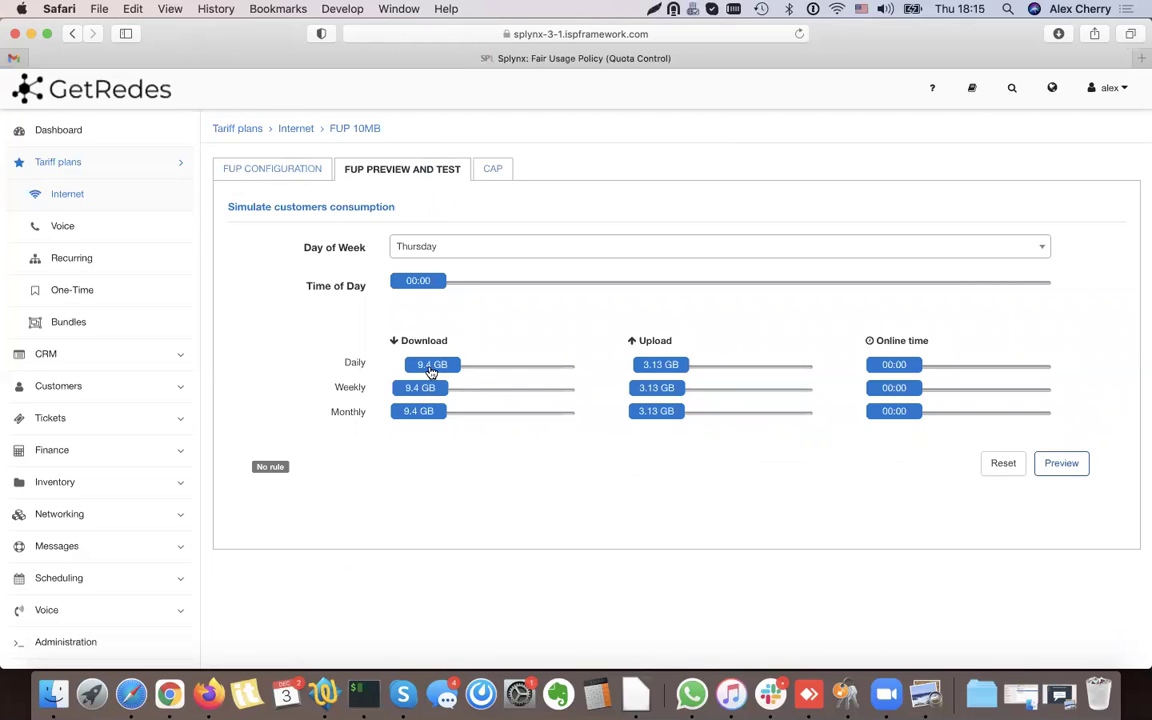
{"action": "left_click_drag", "start_coordinate": [421, 283], "coordinate": [446, 287]}
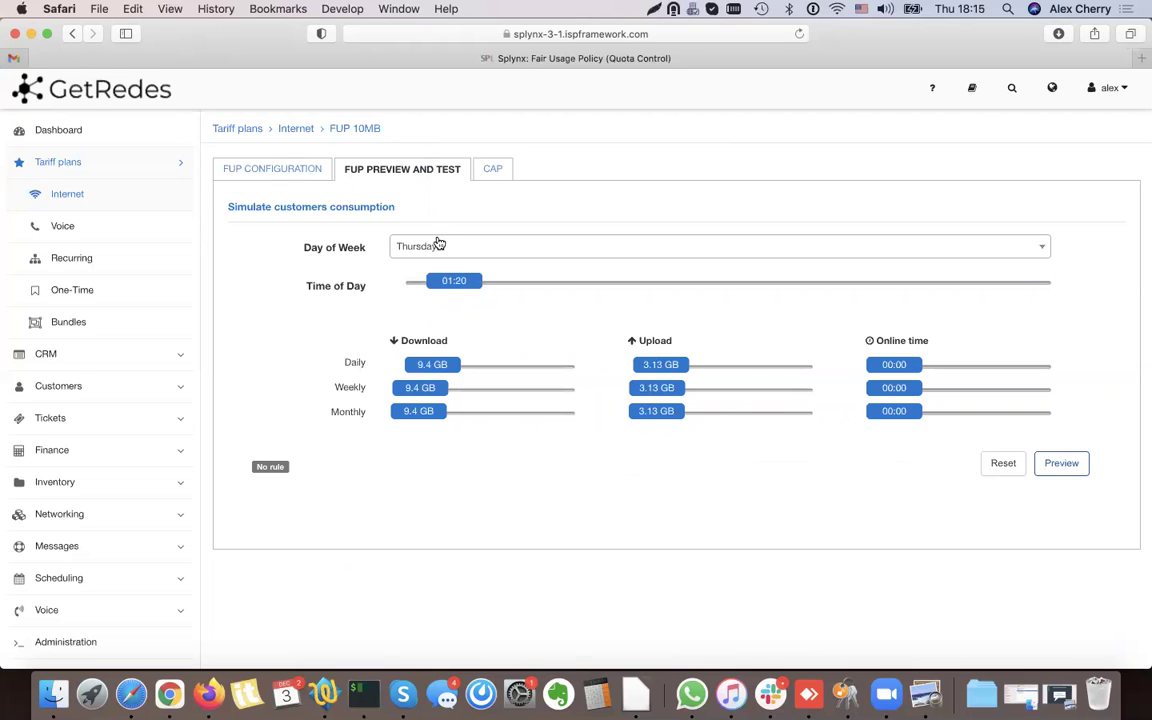
{"action": "left_click", "coordinate": [1083, 469]}
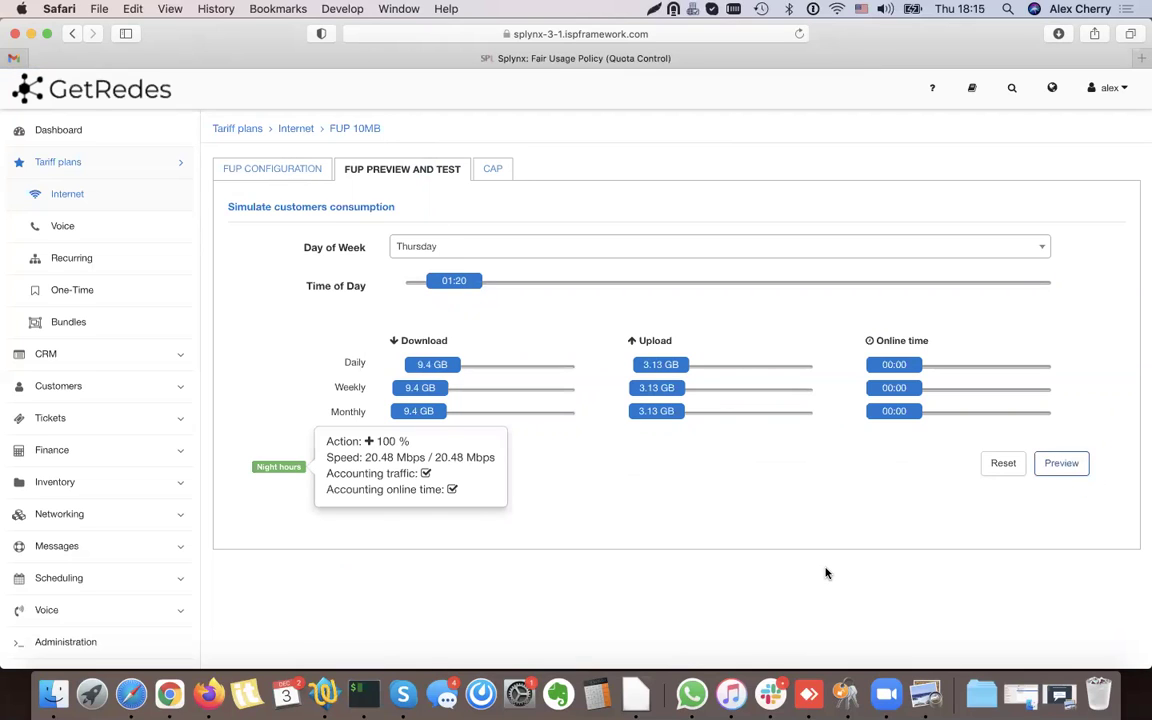
{"action": "left_click_drag", "start_coordinate": [329, 441], "coordinate": [411, 441]}
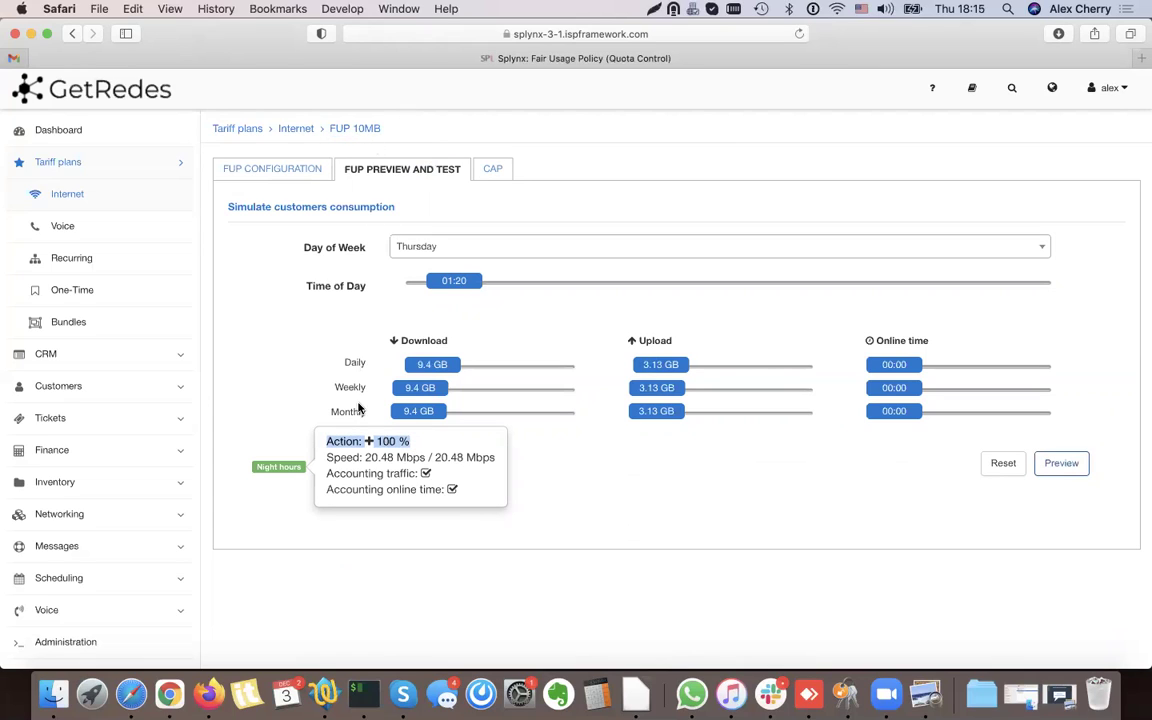
{"action": "left_click_drag", "start_coordinate": [368, 457], "coordinate": [496, 457]}
{"action": "left_click", "coordinate": [464, 393]}
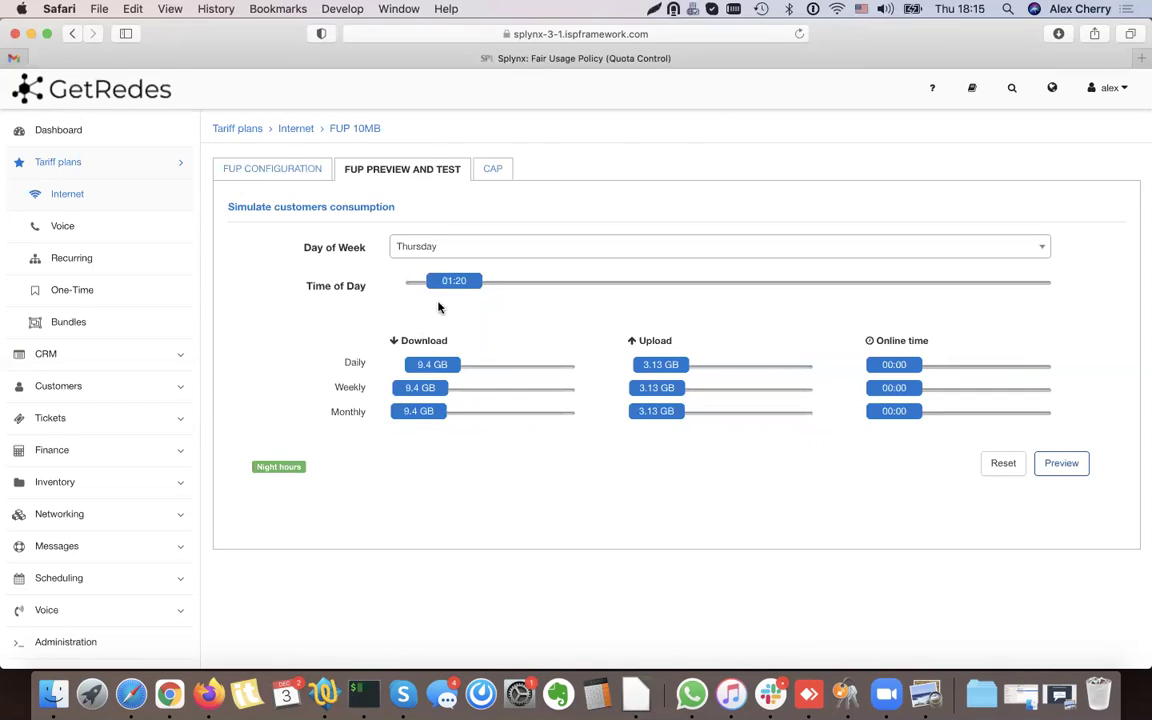
Simulate Saturday with about 19.75 GB daily download and rerun the preview
{"action": "left_click", "coordinate": [449, 252]}
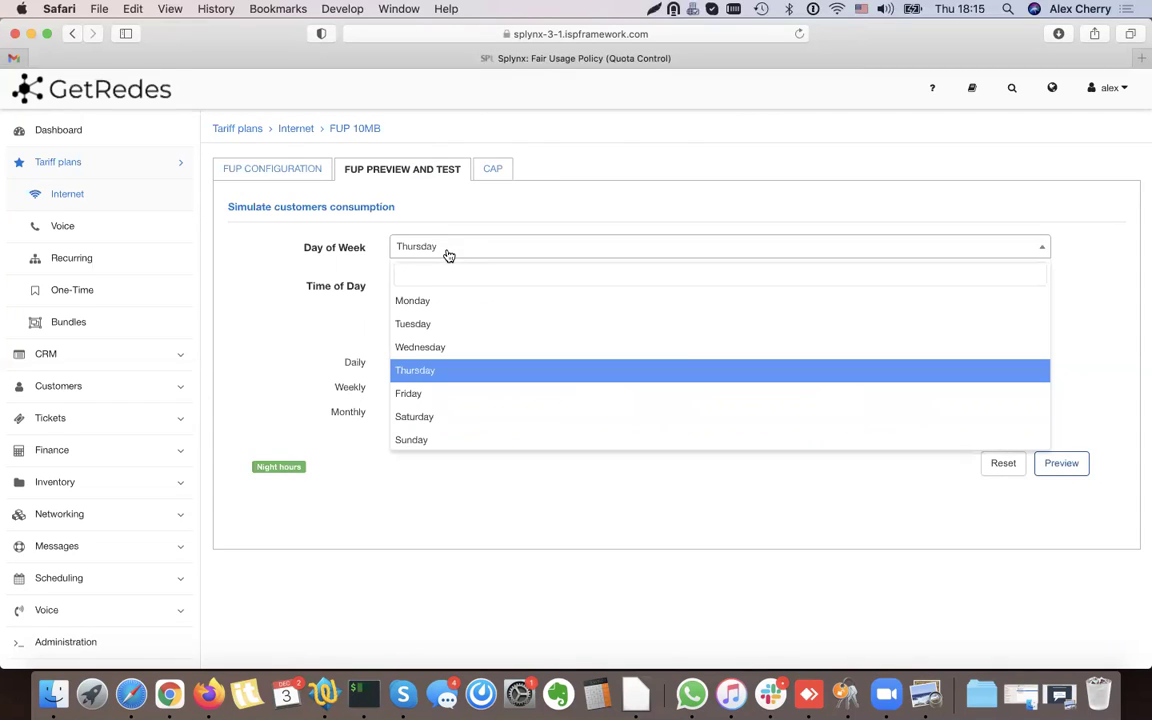
{"action": "left_click", "coordinate": [436, 418]}
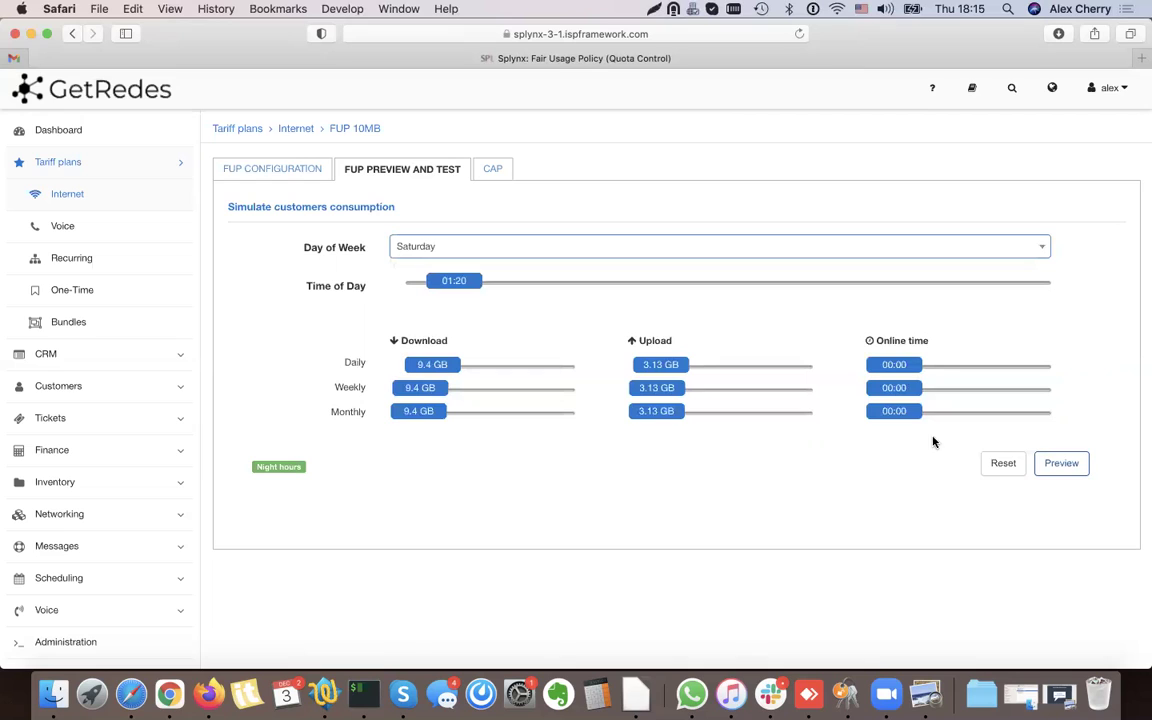
{"action": "left_click", "coordinate": [1070, 468]}
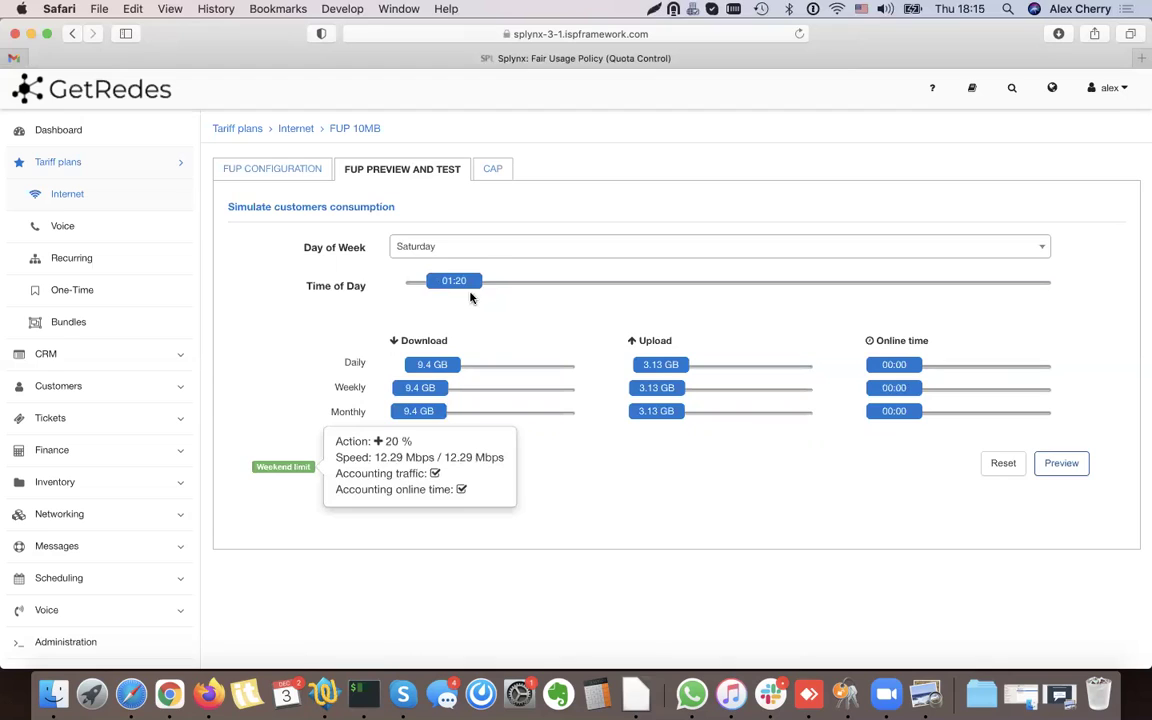
{"action": "triple_click", "coordinate": [341, 246]}
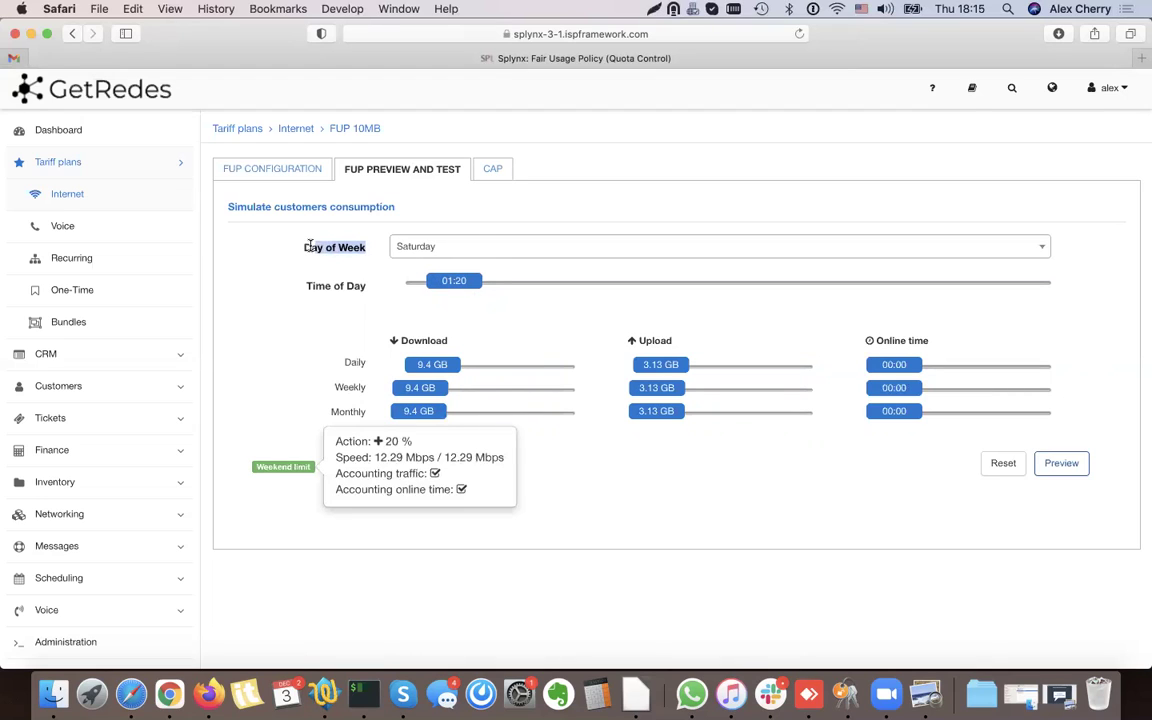
{"action": "left_click", "coordinate": [1064, 470]}
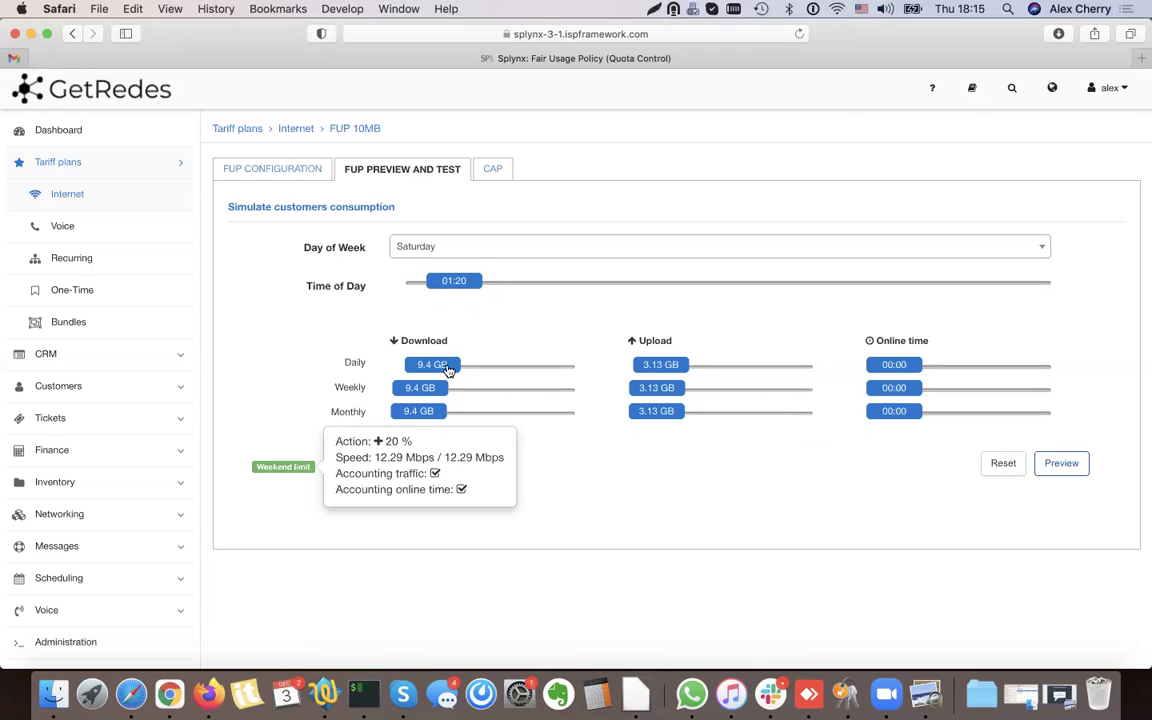
{"action": "left_click_drag", "start_coordinate": [418, 367], "coordinate": [431, 371]}
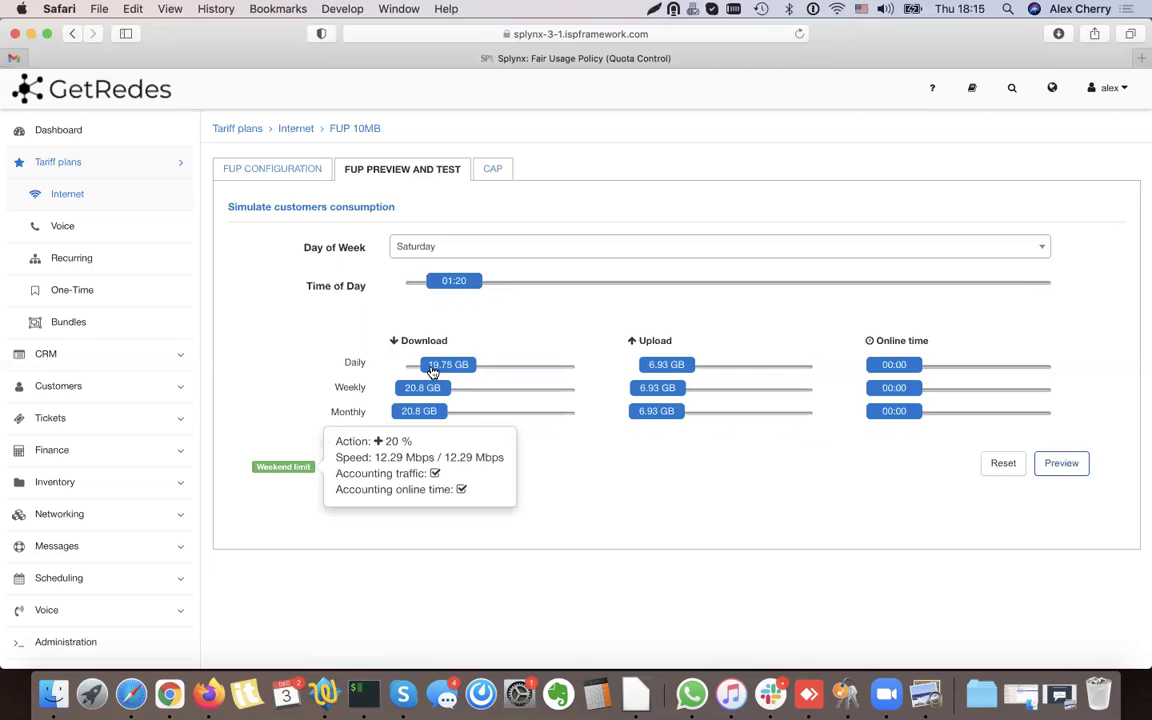
{"action": "left_click", "coordinate": [1068, 468]}
Drag Daily maximum below Weekend limit, save, then expand and collapse Daily maximum to check it
{"action": "left_click", "coordinate": [271, 166]}
{"action": "scroll", "coordinate": [566, 362], "scroll_direction": "down", "scroll_amount": 3}
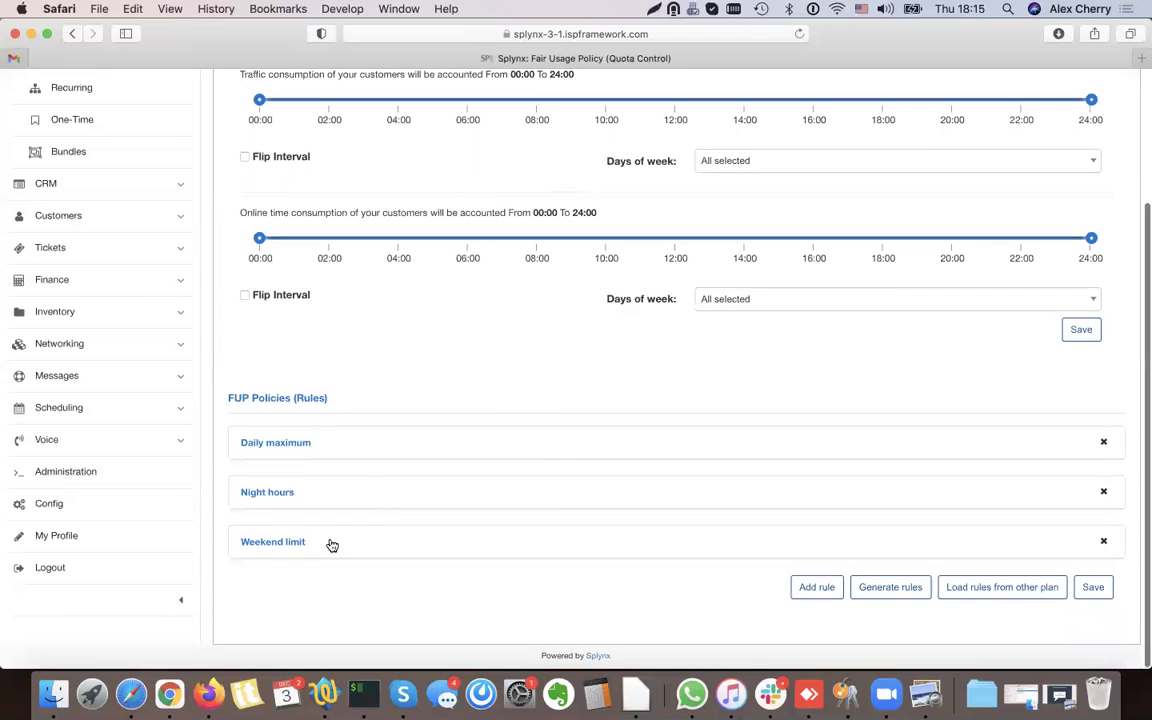
{"action": "left_click_drag", "start_coordinate": [415, 444], "coordinate": [285, 535]}
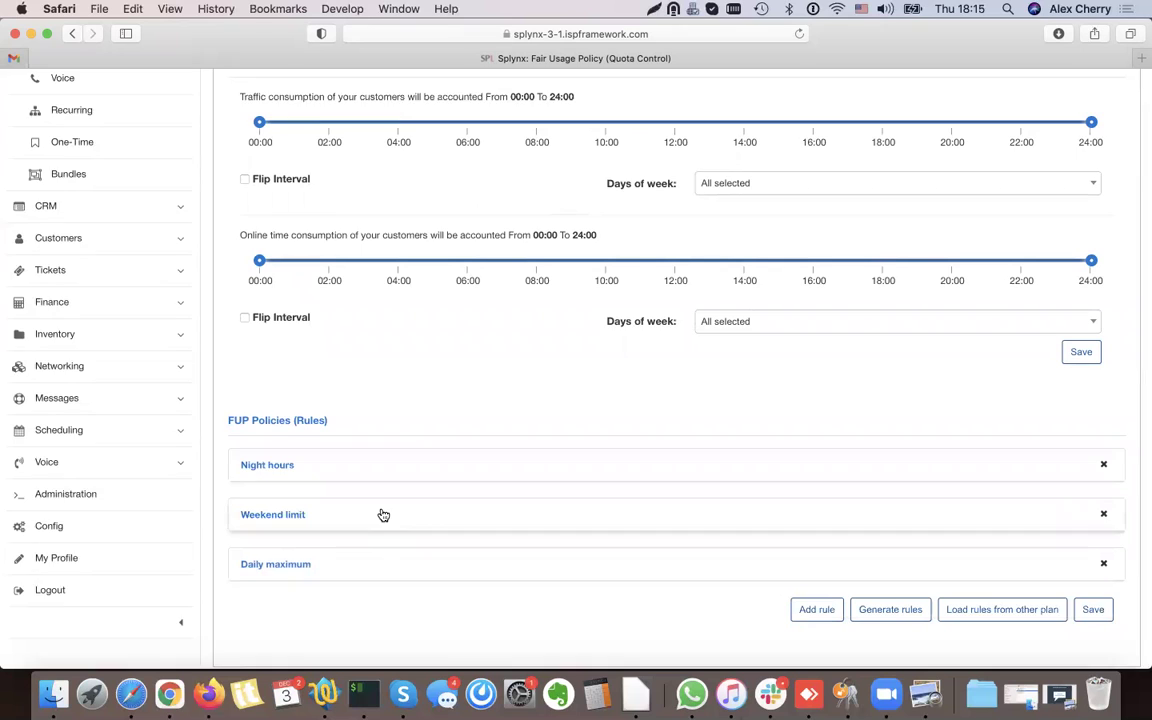
{"action": "scroll", "coordinate": [380, 514], "scroll_direction": "down", "scroll_amount": 1}
{"action": "left_click", "coordinate": [1091, 587]}
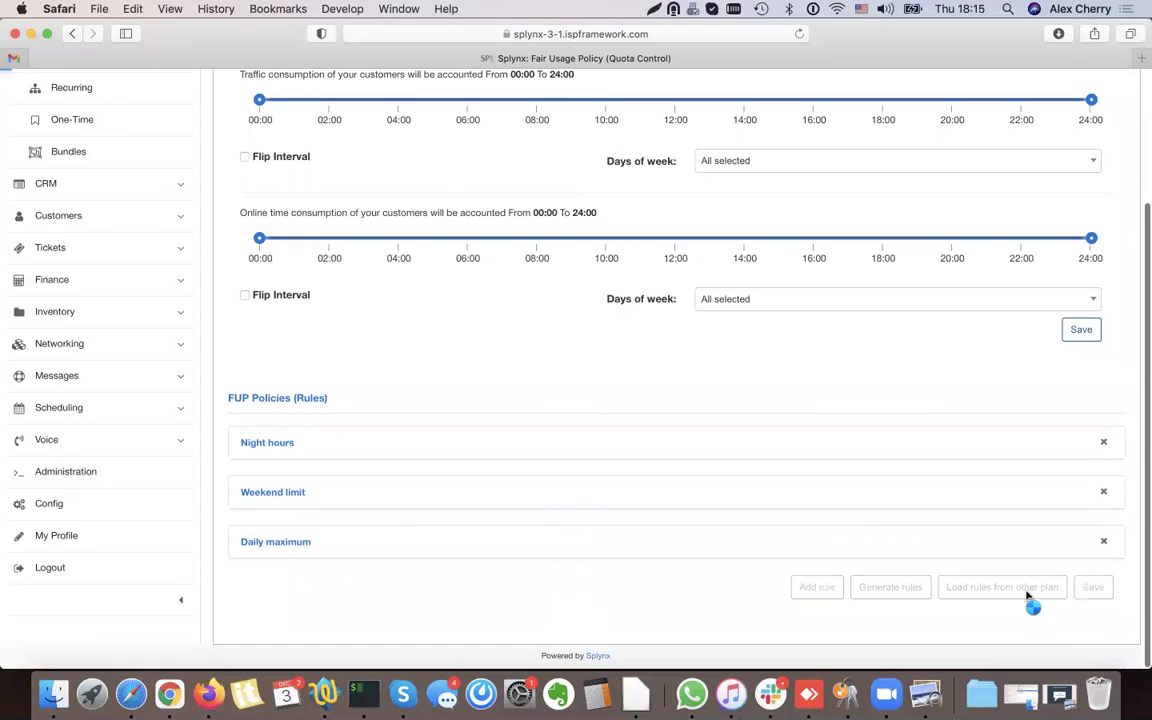
{"action": "left_click", "coordinate": [409, 544]}
{"action": "scroll", "coordinate": [424, 543], "scroll_direction": "down", "scroll_amount": 3}
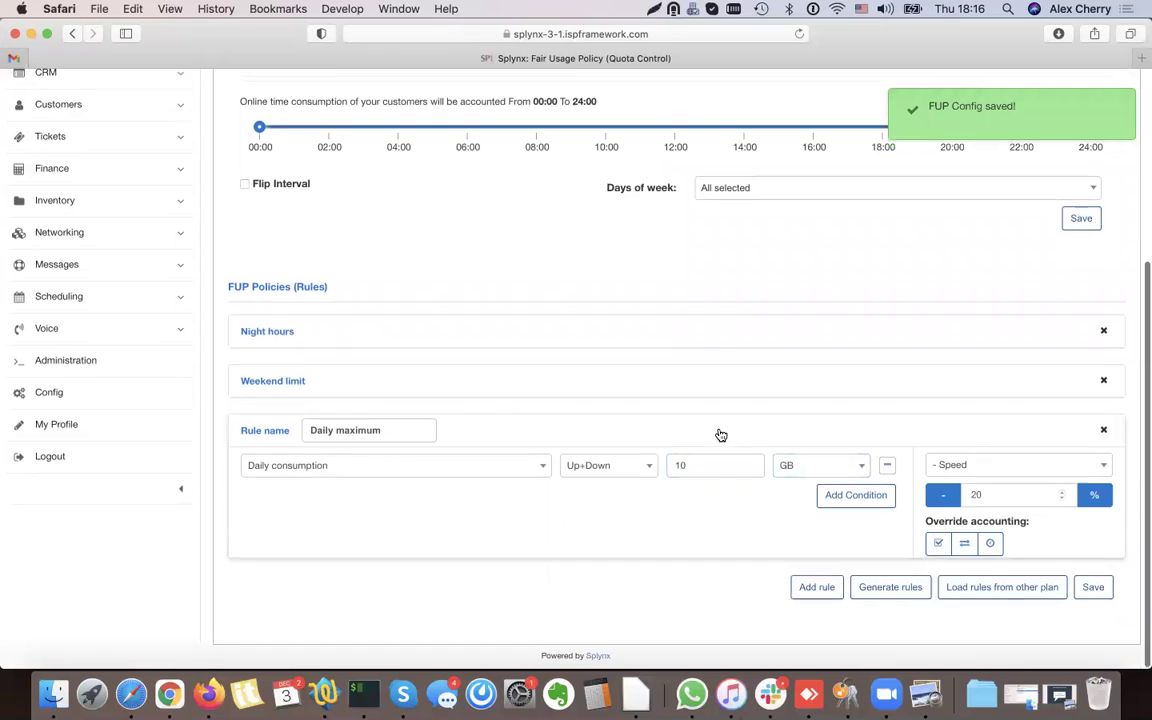
{"action": "left_click", "coordinate": [720, 432]}
{"action": "scroll", "coordinate": [692, 545], "scroll_direction": "up", "scroll_amount": 5}
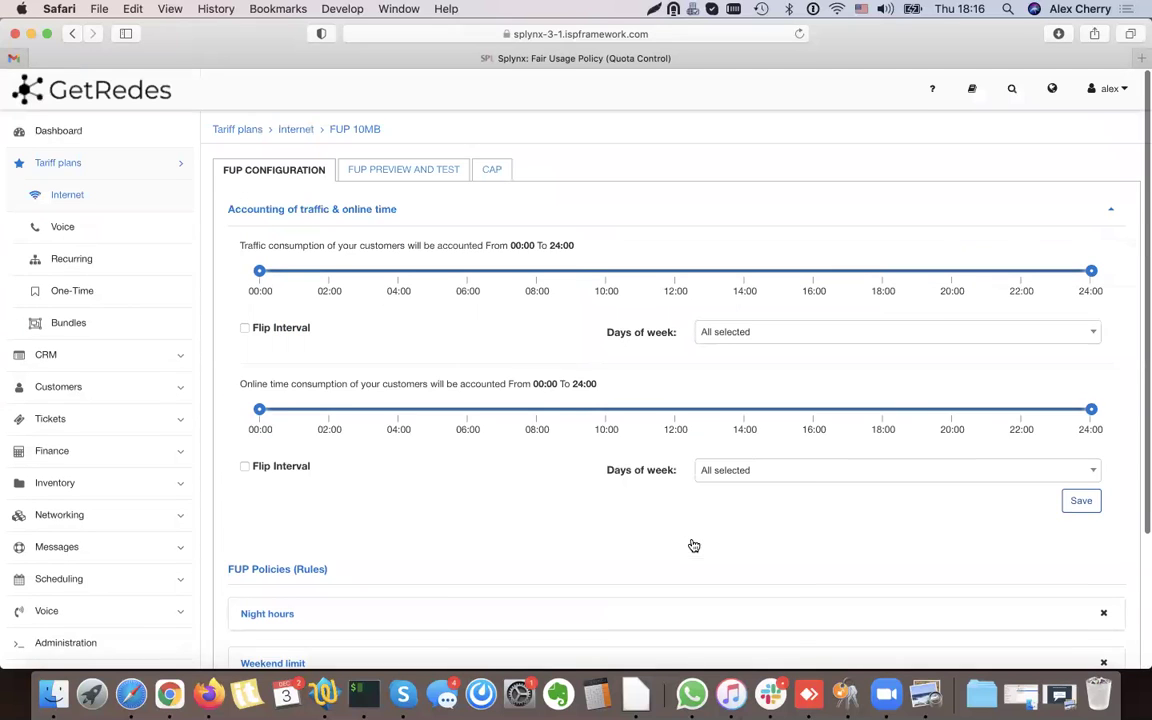
Preview Saturday at 9.4 GB daily download, where Daily maximum applies
{"action": "left_click", "coordinate": [433, 170]}
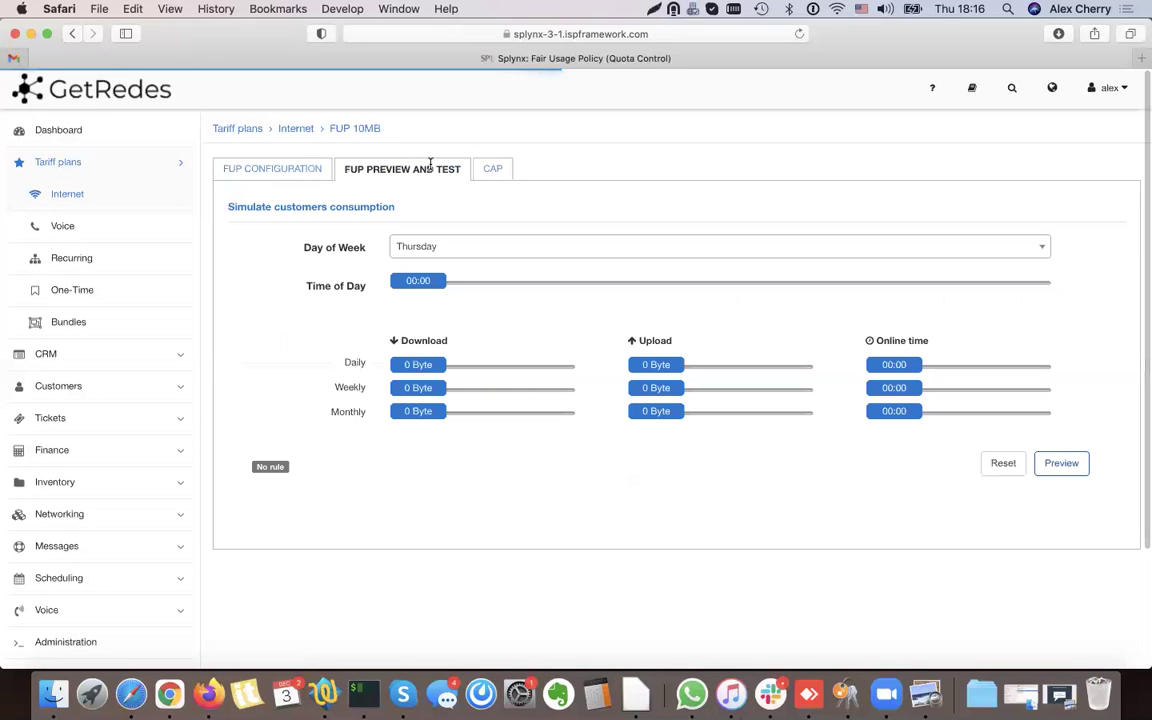
{"action": "left_click", "coordinate": [437, 250]}
{"action": "left_click", "coordinate": [445, 415]}
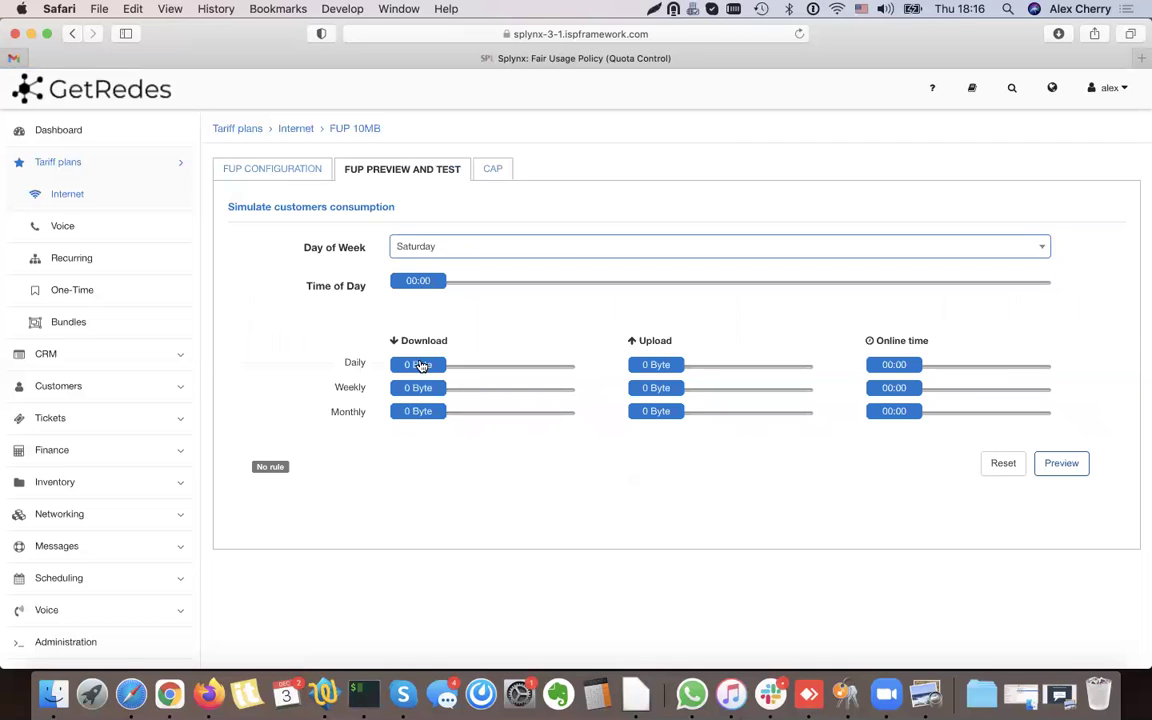
{"action": "left_click_drag", "start_coordinate": [418, 366], "coordinate": [424, 369]}
{"action": "left_click", "coordinate": [1064, 463]}
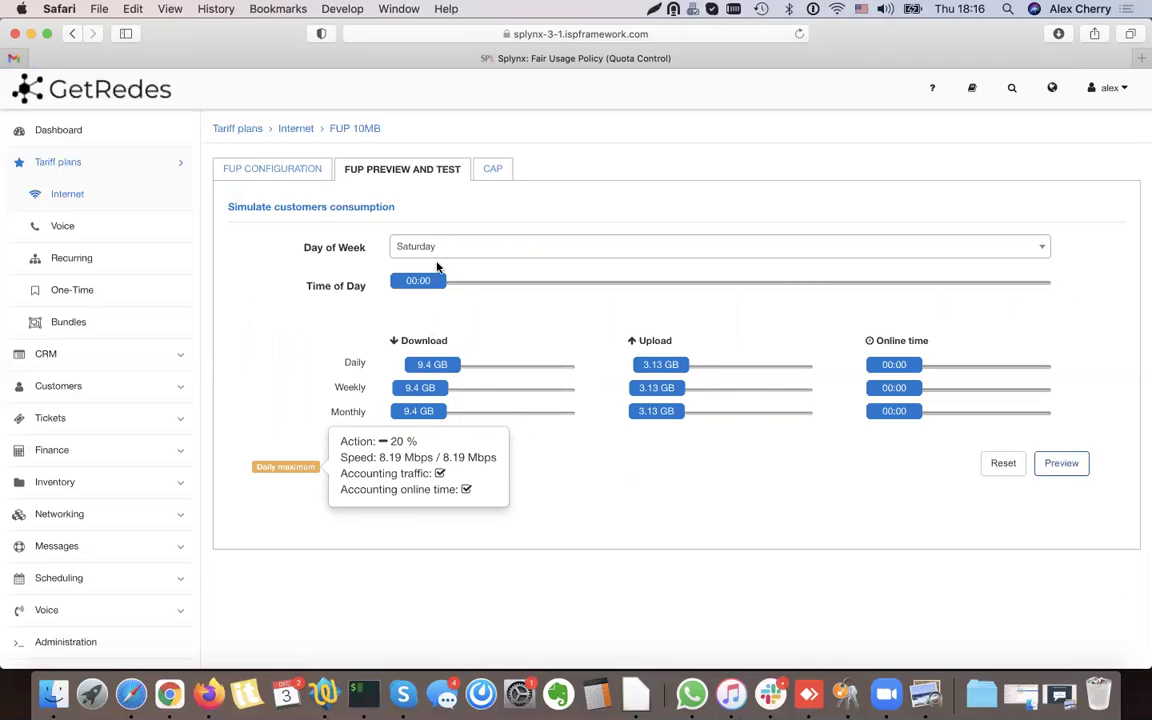
Raise the simulated download to 19.23 GB to see the 20% reduction, then lower it to 5.99 GB
{"action": "left_click_drag", "start_coordinate": [301, 247], "coordinate": [475, 273]}
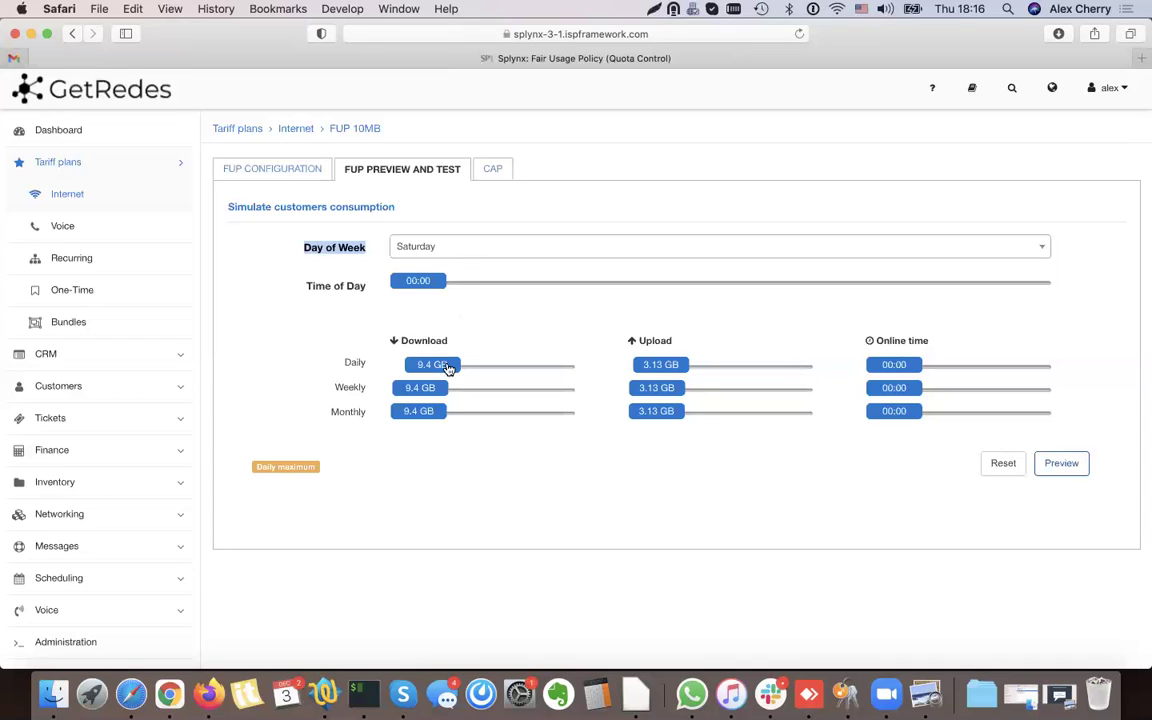
{"action": "left_click_drag", "start_coordinate": [449, 368], "coordinate": [464, 366]}
{"action": "left_click", "coordinate": [1058, 463]}
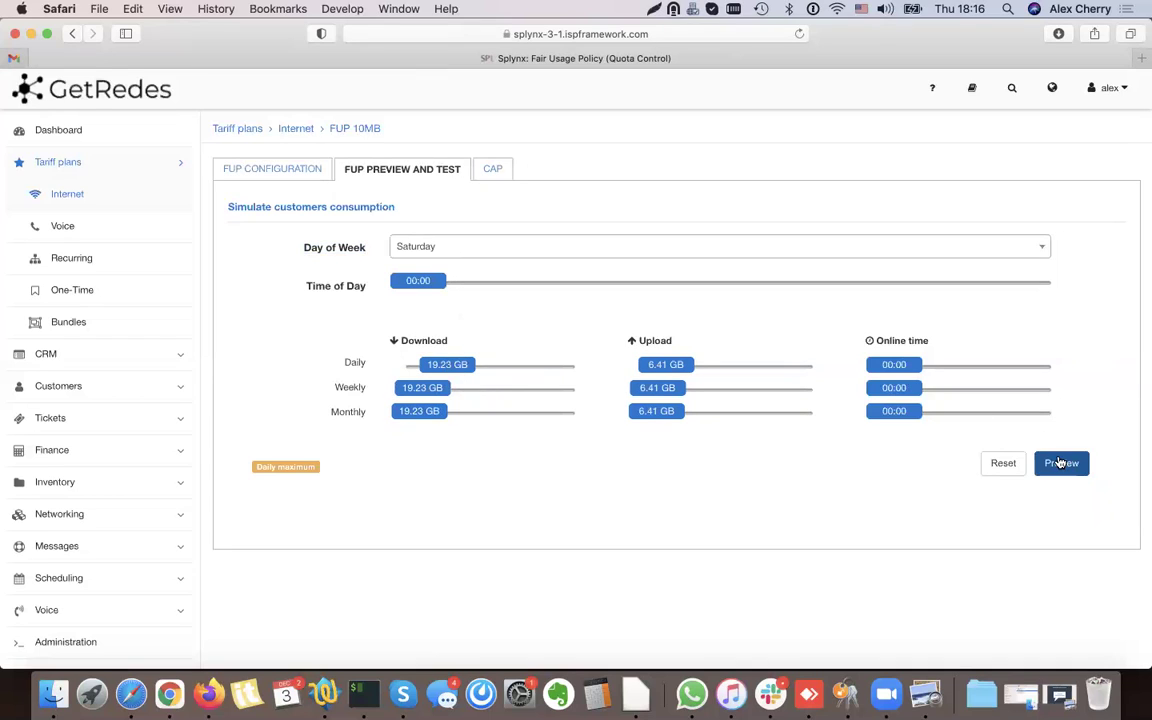
{"action": "left_click_drag", "start_coordinate": [388, 440], "coordinate": [400, 442]}
{"action": "left_click_drag", "start_coordinate": [447, 366], "coordinate": [425, 376]}
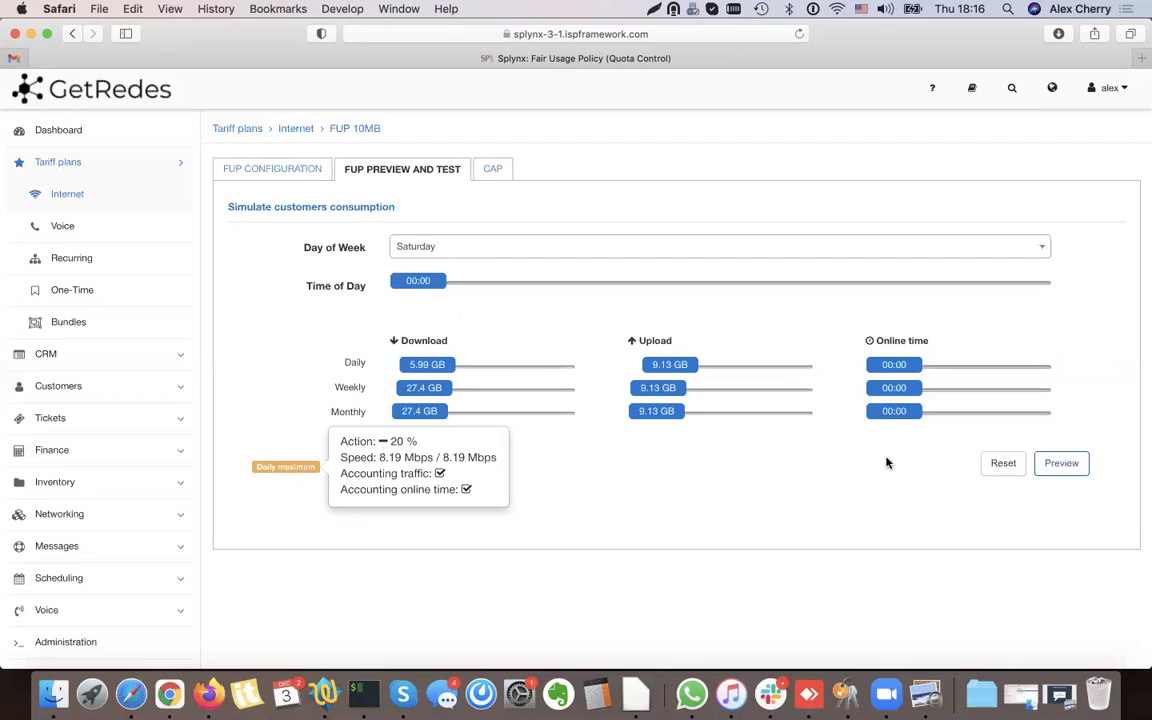
Reset the simulation and preview Saturday at 6.27 GB, where Weekend limit applies
{"action": "left_click", "coordinate": [992, 464]}
{"action": "left_click", "coordinate": [404, 249]}
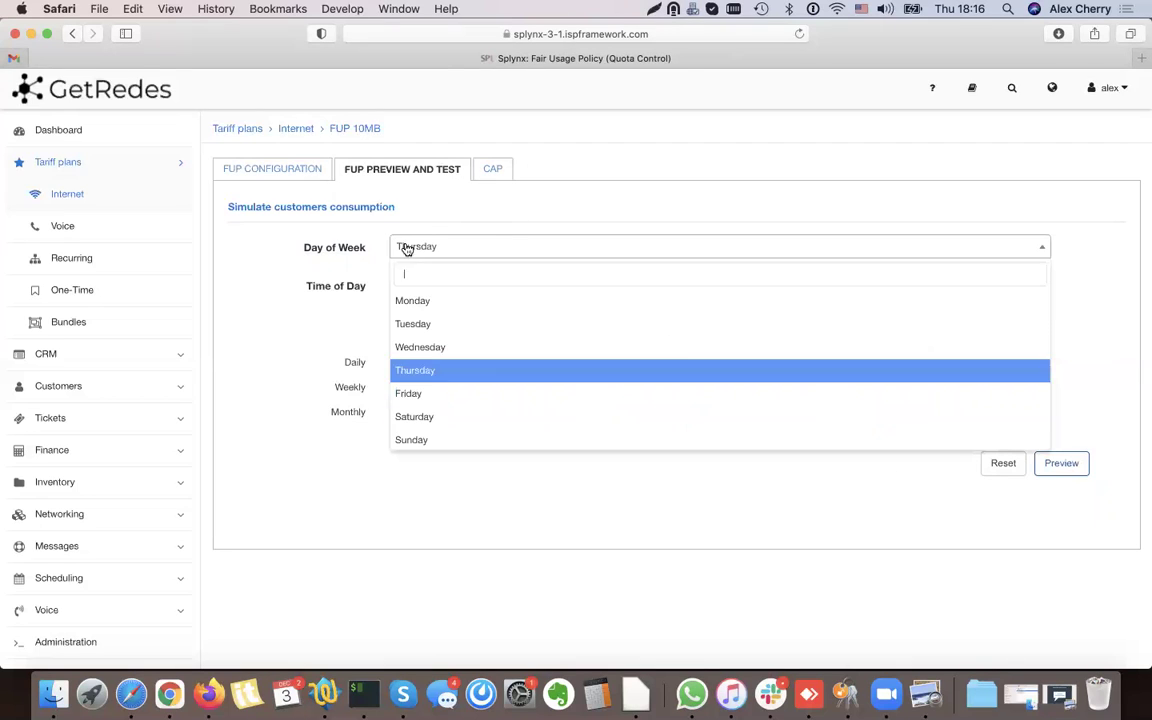
{"action": "left_click", "coordinate": [452, 414]}
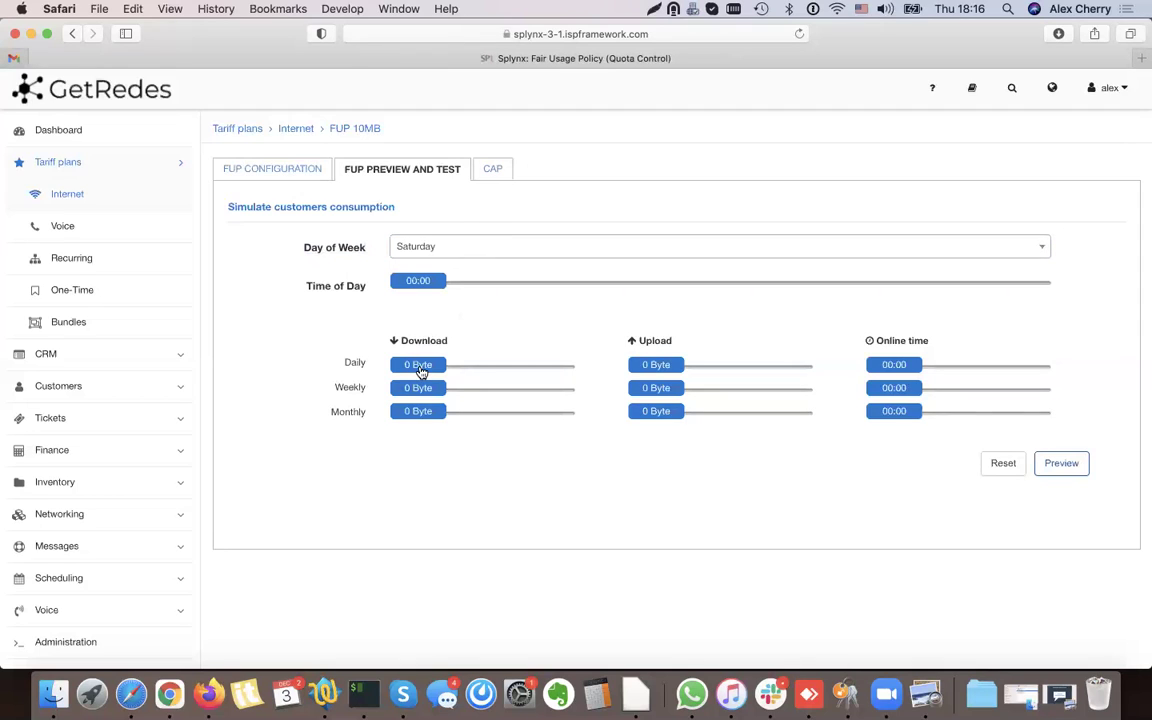
{"action": "left_click_drag", "start_coordinate": [421, 371], "coordinate": [420, 371]}
{"action": "left_click", "coordinate": [1084, 464]}
{"action": "left_click_drag", "start_coordinate": [336, 438], "coordinate": [446, 504]}
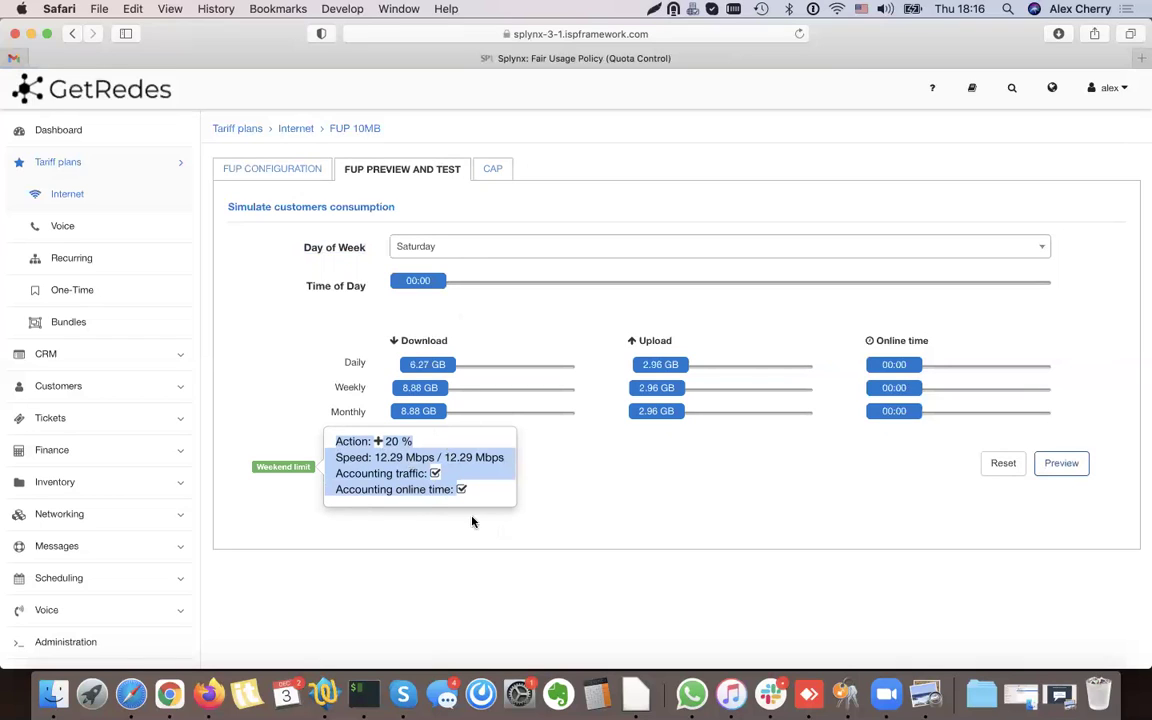
{"action": "left_click", "coordinate": [605, 474]}
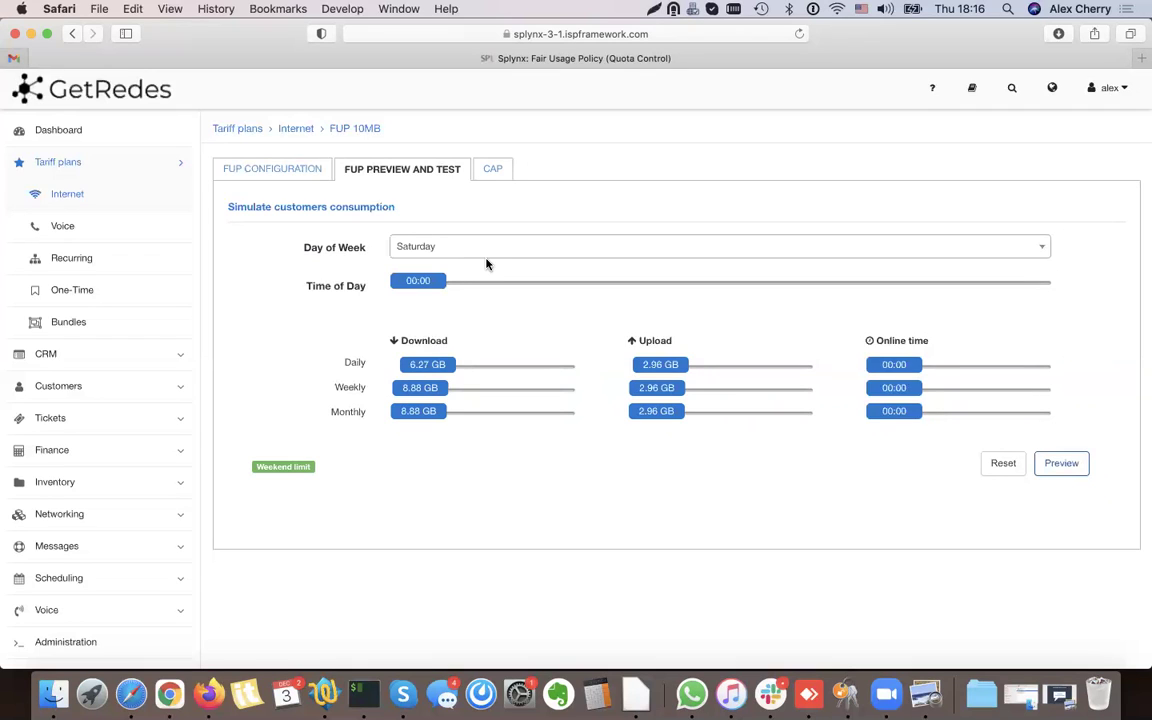
Scroll through the FUP 10MB plan's FUP configuration to review its accounting schedule
{"action": "left_click", "coordinate": [293, 165]}
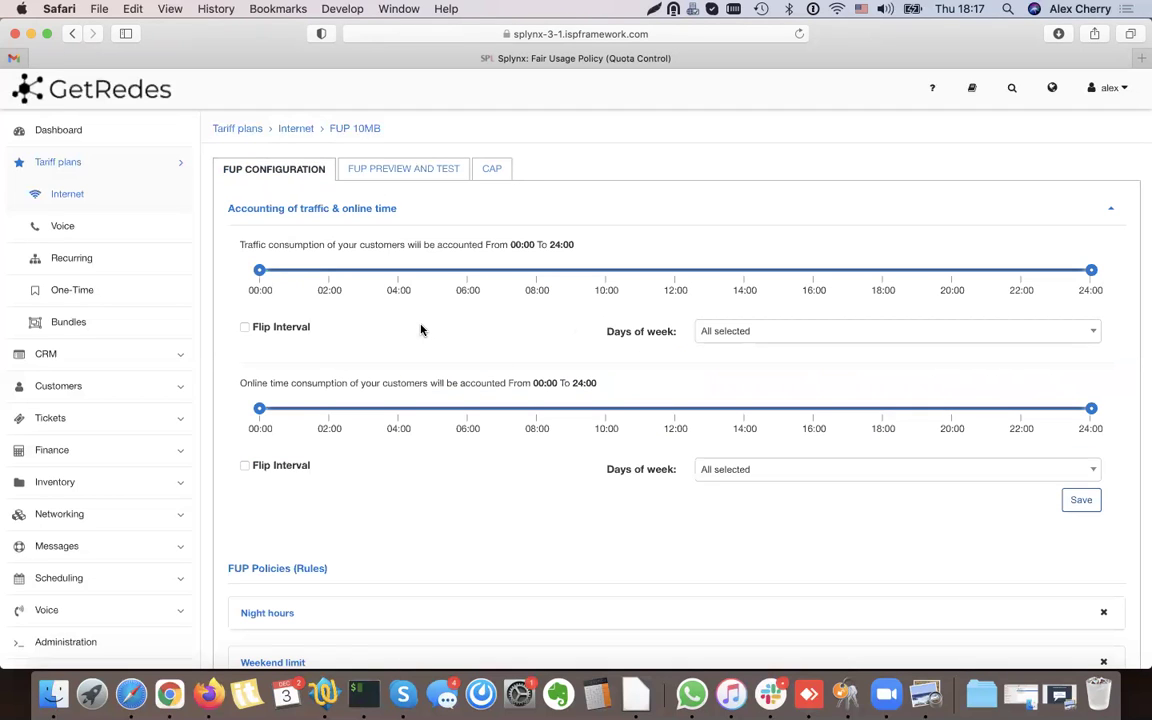
{"action": "scroll", "coordinate": [421, 330], "scroll_direction": "down", "scroll_amount": 2}
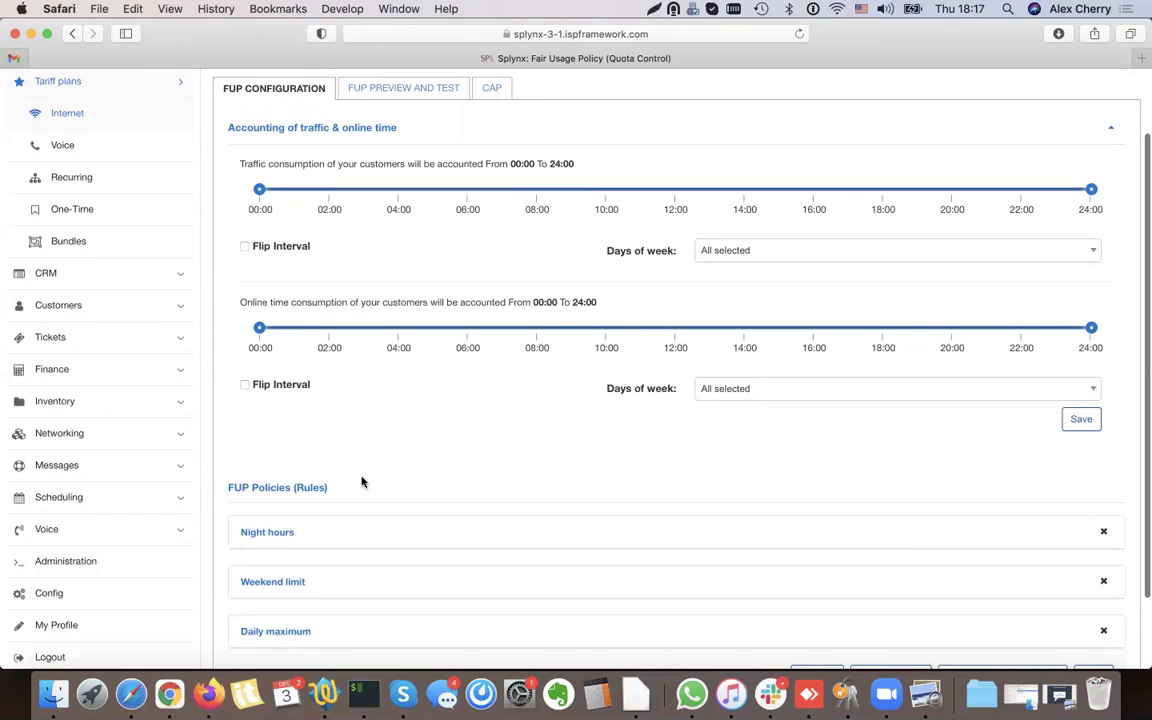
{"action": "scroll", "coordinate": [409, 494], "scroll_direction": "down", "scroll_amount": 2}
{"action": "scroll", "coordinate": [410, 496], "scroll_direction": "up", "scroll_amount": 3}
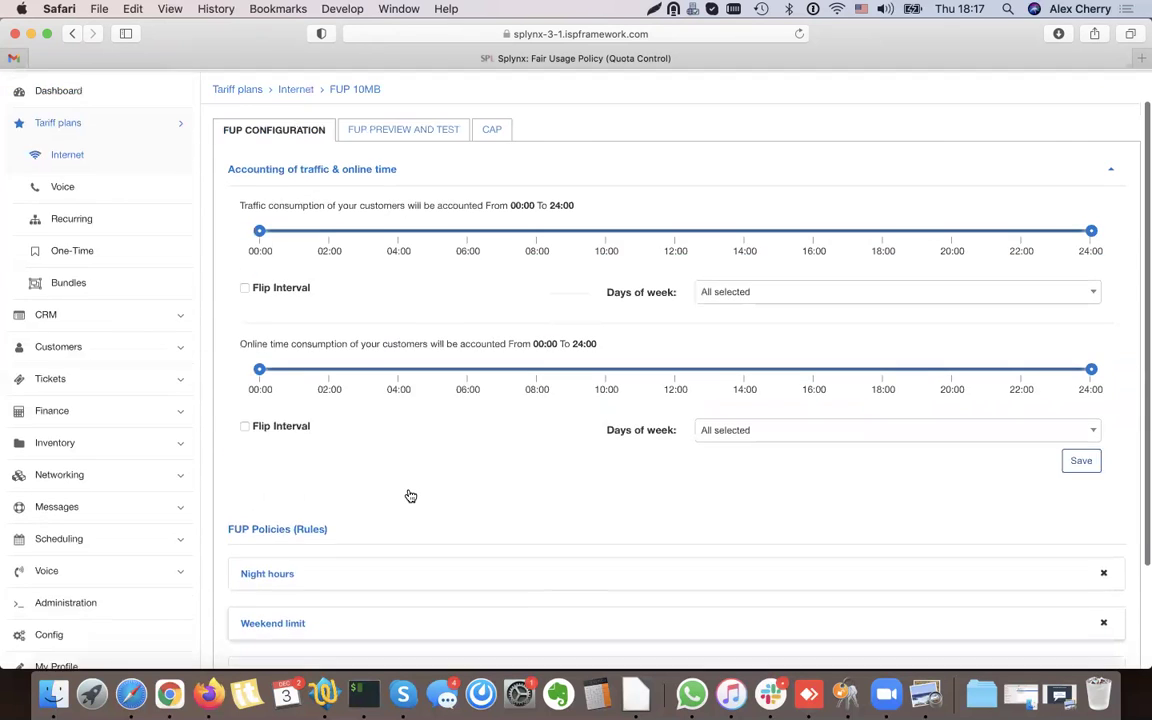
{"action": "scroll", "coordinate": [410, 496], "scroll_direction": "up", "scroll_amount": 1}
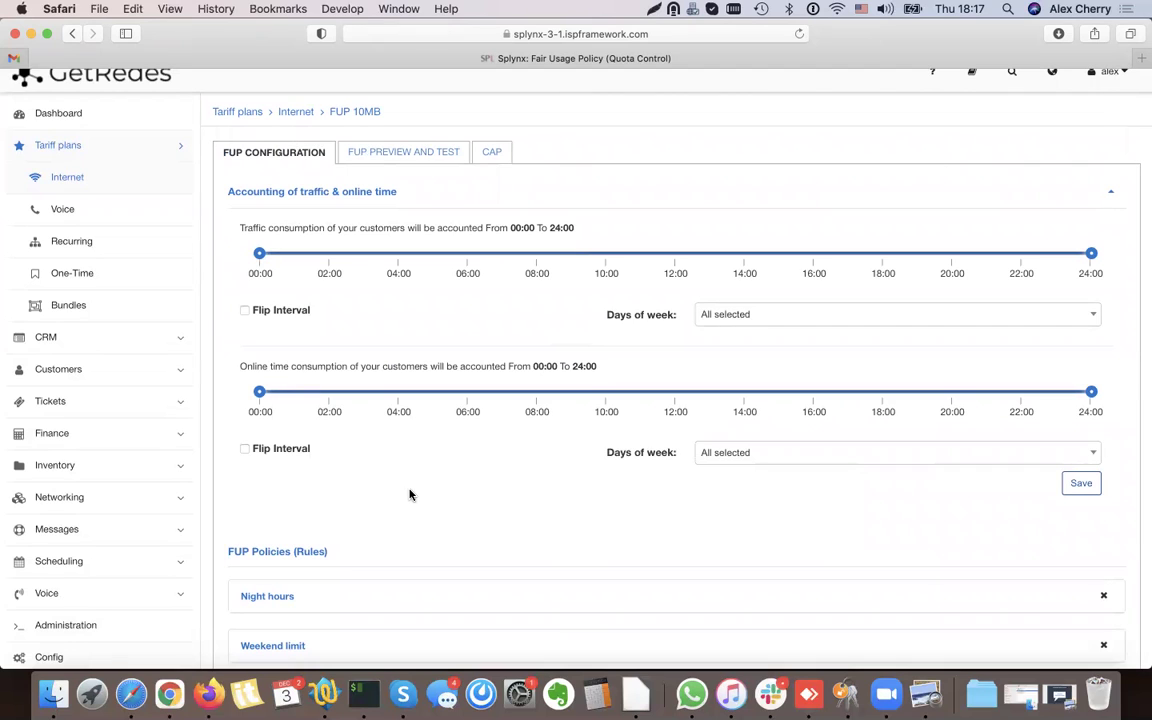
{"action": "scroll", "coordinate": [501, 160], "scroll_direction": "up", "scroll_amount": 1}
Look over the Monthly traffic limit on the CAP tab, then return to FUP configuration
{"action": "left_click", "coordinate": [495, 165]}
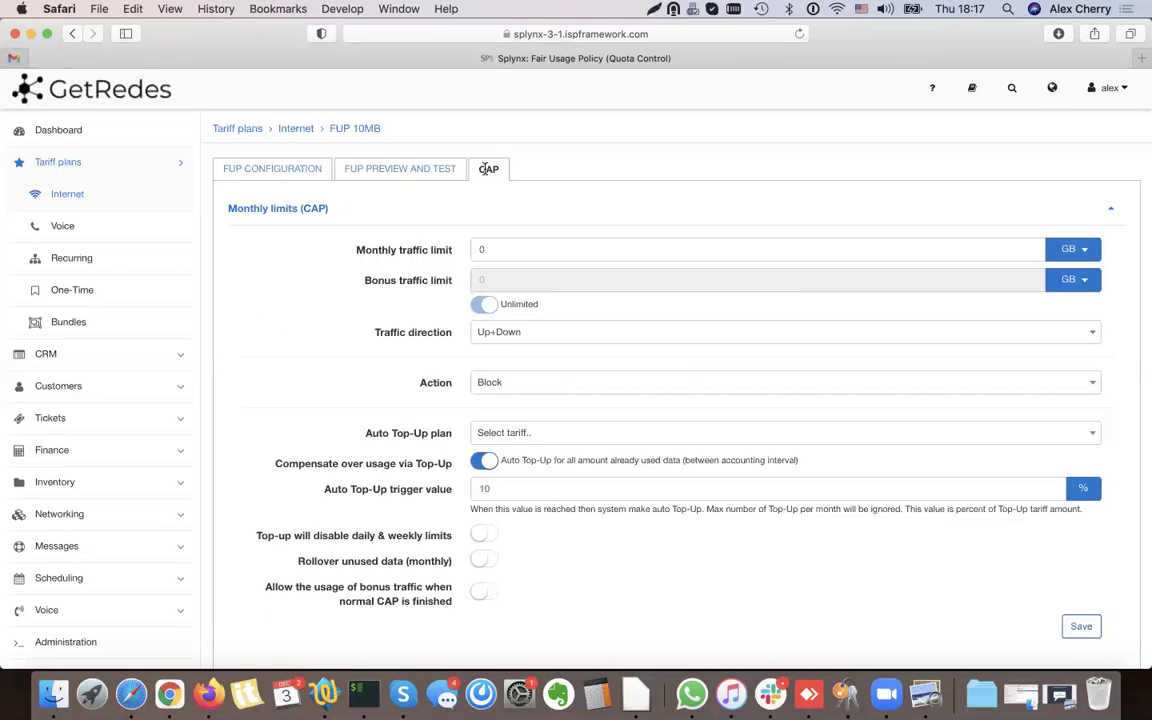
{"action": "left_click_drag", "start_coordinate": [357, 250], "coordinate": [455, 251]}
{"action": "left_click", "coordinate": [408, 252]}
{"action": "left_click", "coordinate": [281, 168]}
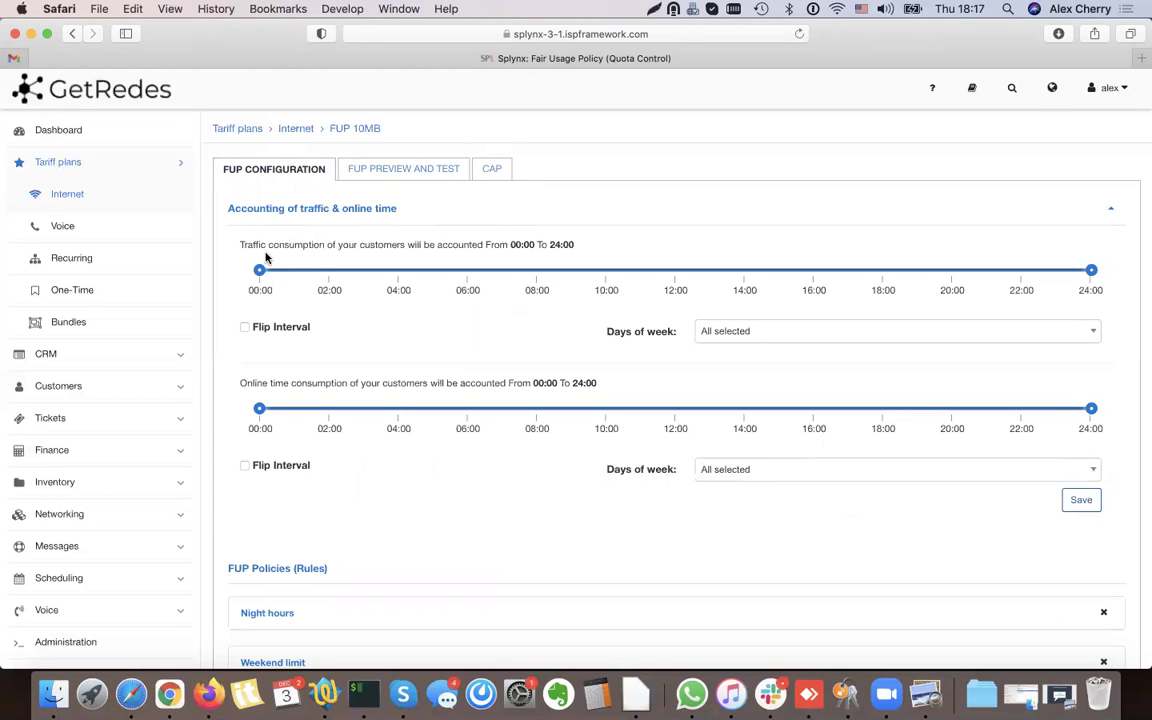
Limit traffic accounting to 06:00–20:00 and save the FUP configuration
{"action": "left_click_drag", "start_coordinate": [259, 270], "coordinate": [469, 273]}
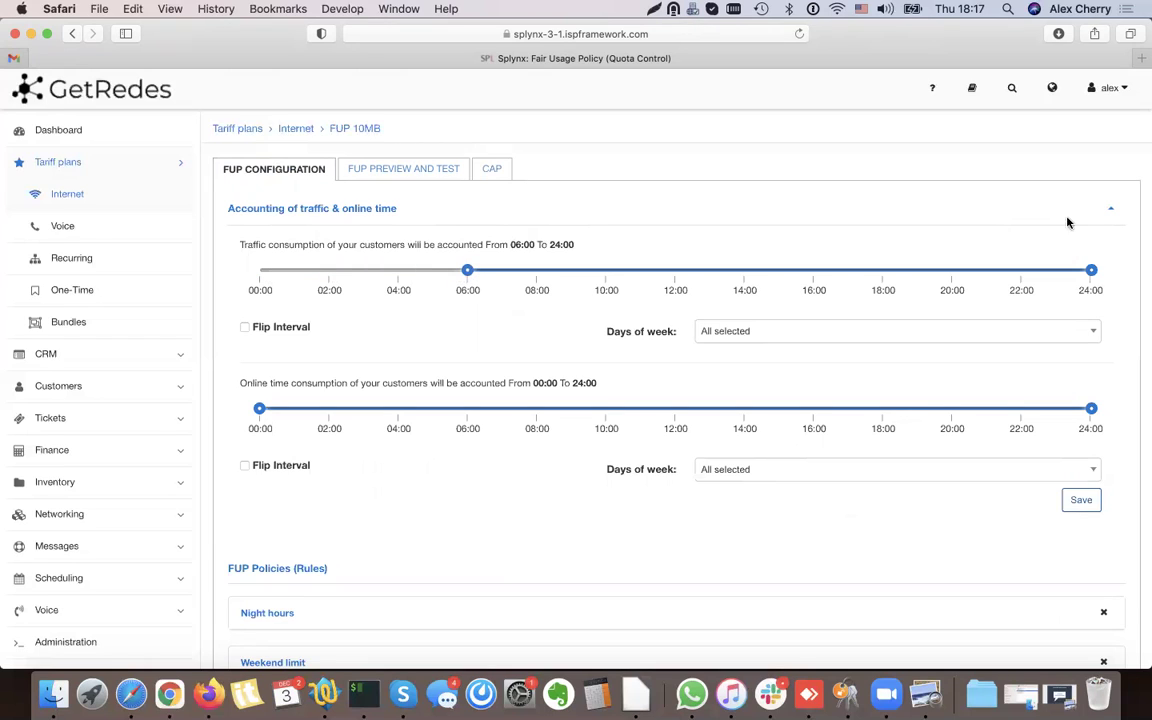
{"action": "left_click_drag", "start_coordinate": [1092, 271], "coordinate": [955, 272]}
{"action": "left_click", "coordinate": [1092, 507]}
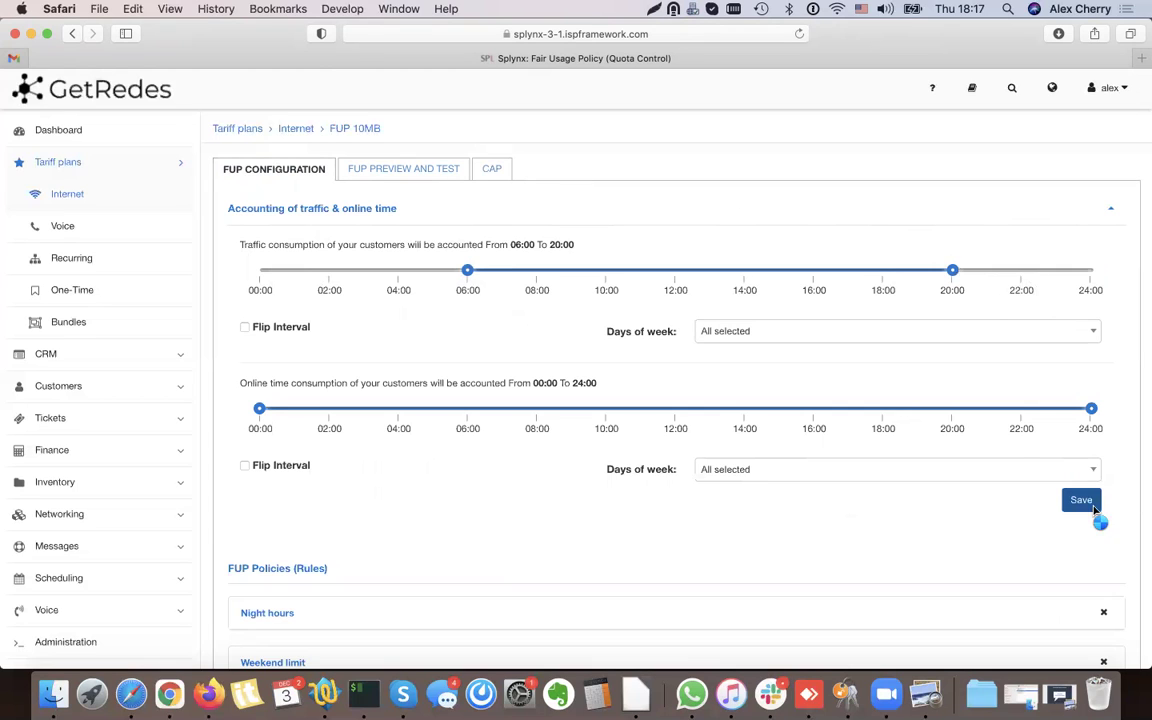
{"action": "left_click", "coordinate": [500, 168]}
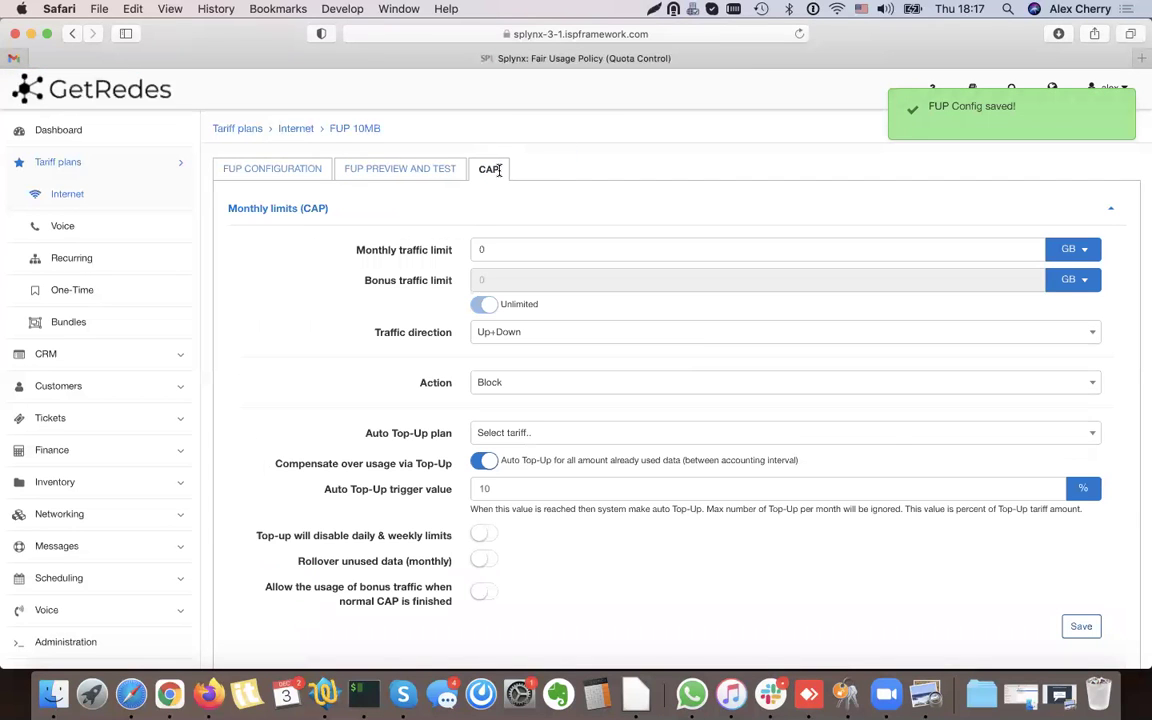
Change the Monthly traffic limit to 100 GB, then leave the CAP tab, confirming the prompt
{"action": "double_click", "coordinate": [432, 283]}
{"action": "left_click", "coordinate": [453, 275]}
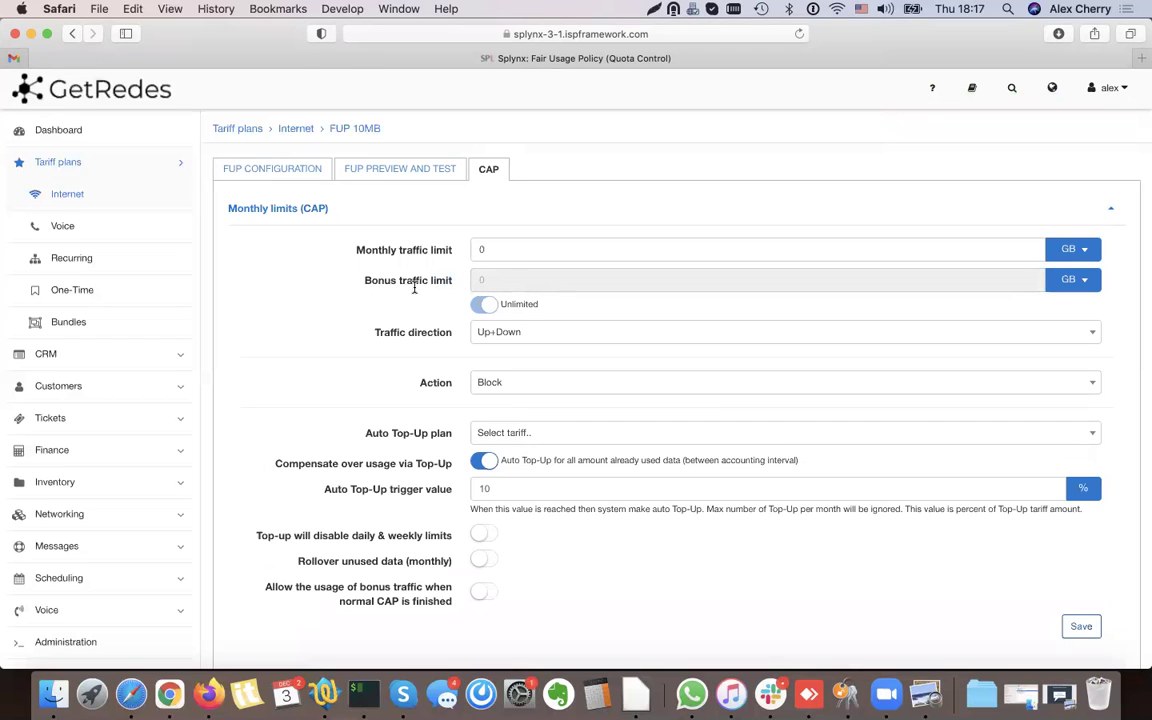
{"action": "double_click", "coordinate": [482, 249]}
{"action": "type", "text": "10"}
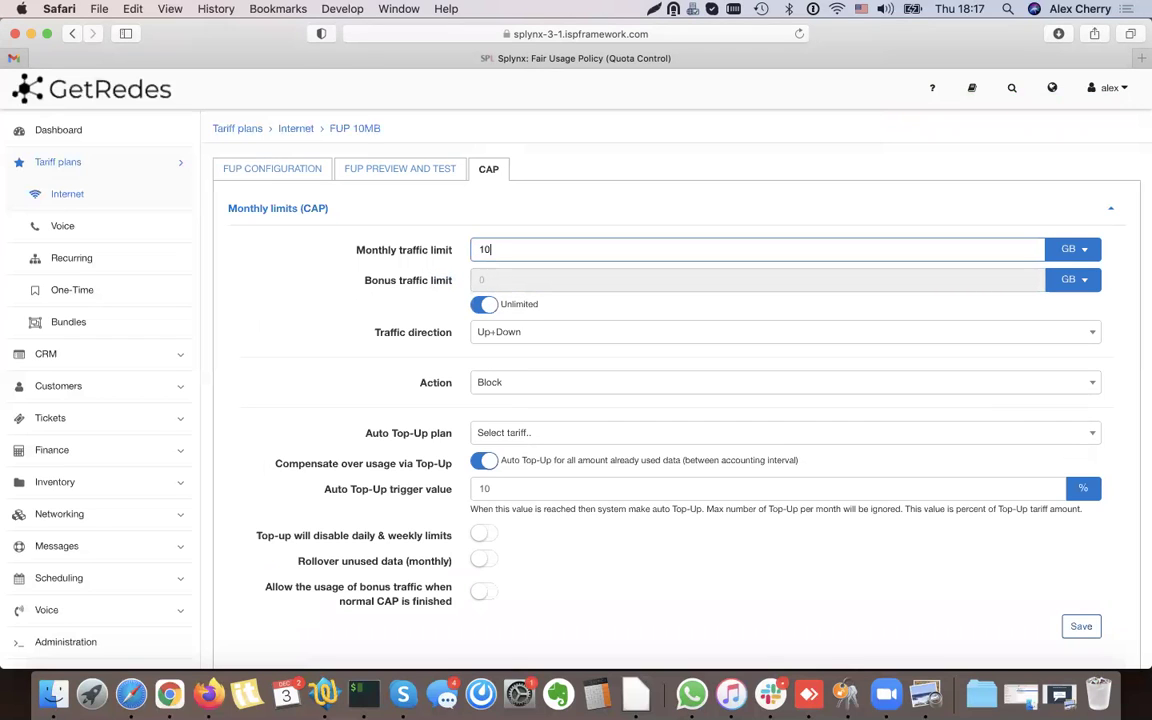
{"action": "left_click", "coordinate": [330, 273]}
{"action": "left_click_drag", "start_coordinate": [412, 254], "coordinate": [447, 251]}
{"action": "left_click", "coordinate": [447, 251]}
{"action": "left_click_drag", "start_coordinate": [364, 282], "coordinate": [489, 291]}
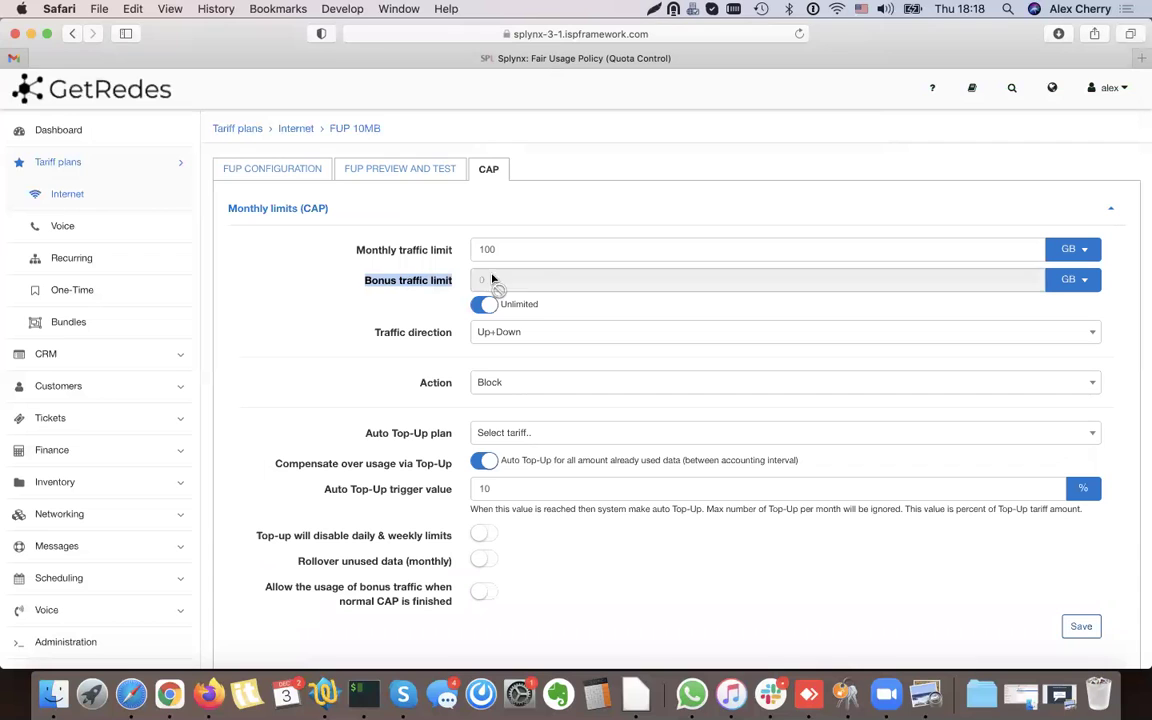
{"action": "left_click", "coordinate": [288, 171]}
{"action": "left_click", "coordinate": [648, 421]}
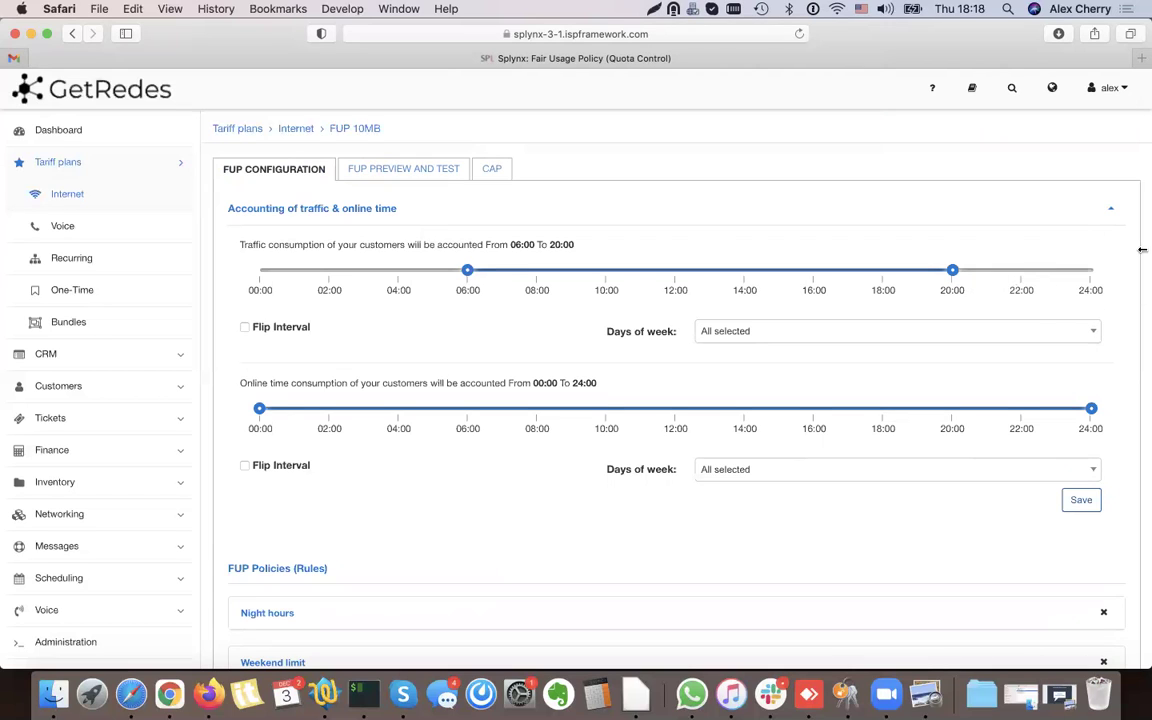
Turn off unlimited bonus traffic and set a 200 GB Bonus traffic limit
{"action": "left_click", "coordinate": [490, 169]}
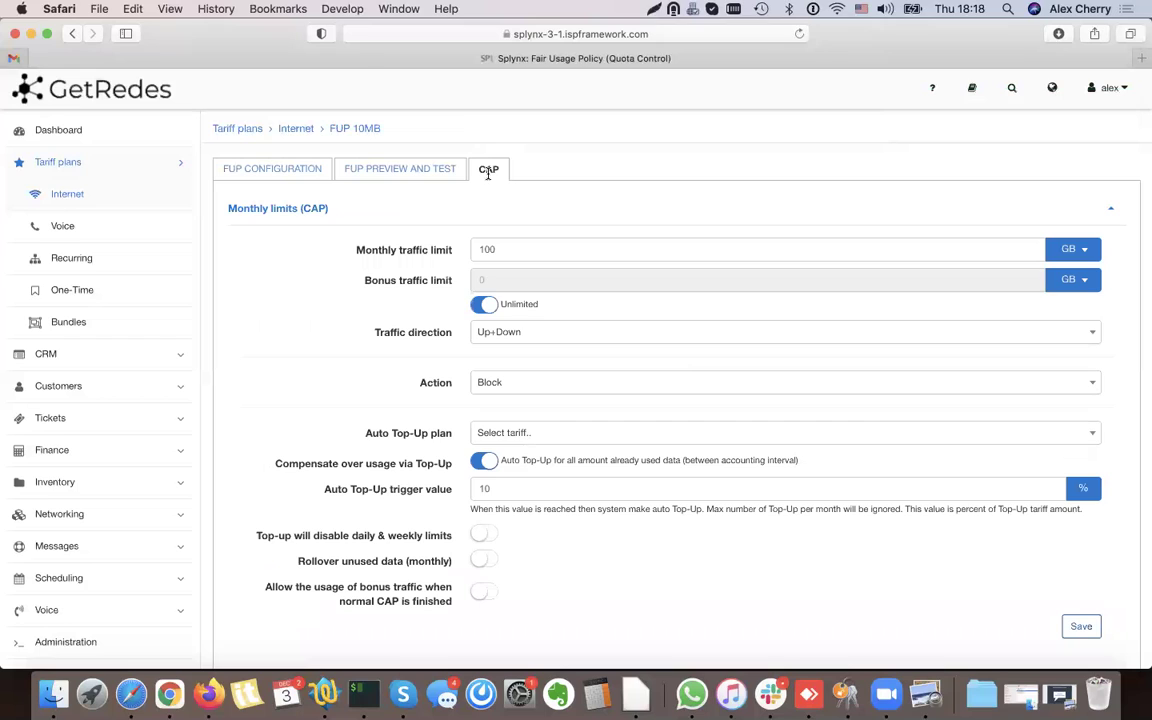
{"action": "left_click", "coordinate": [494, 304]}
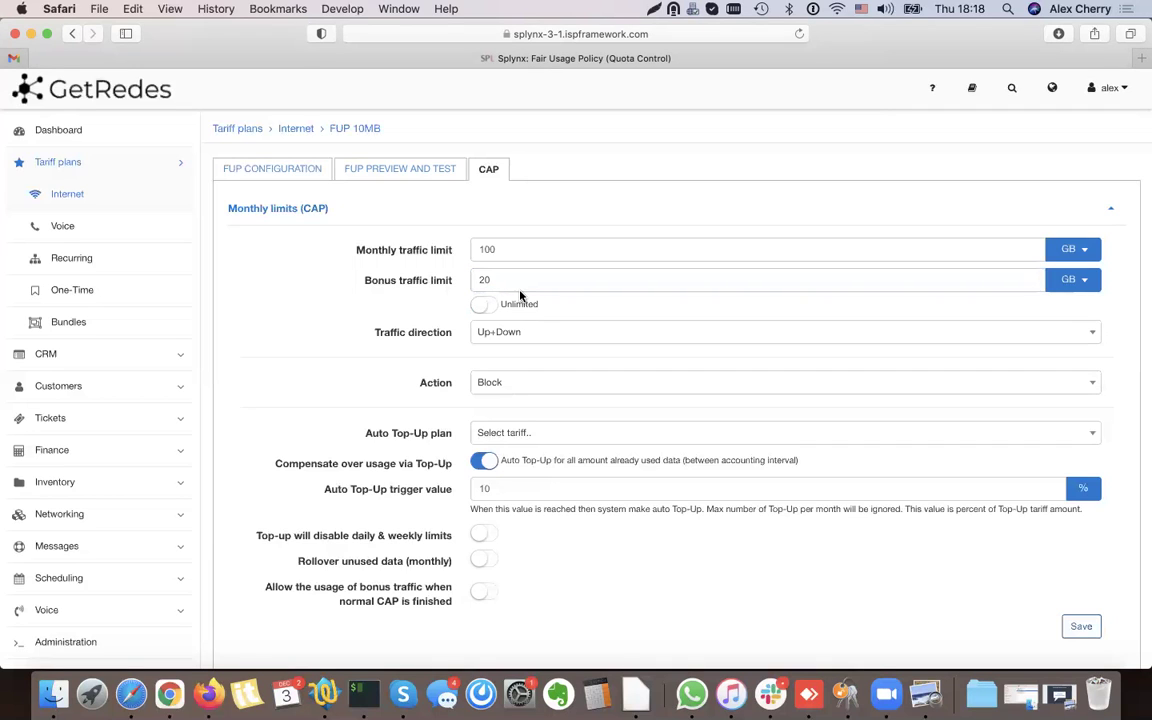
{"action": "key", "text": "BackSpace"}
{"action": "left_click", "coordinate": [150, 460]}
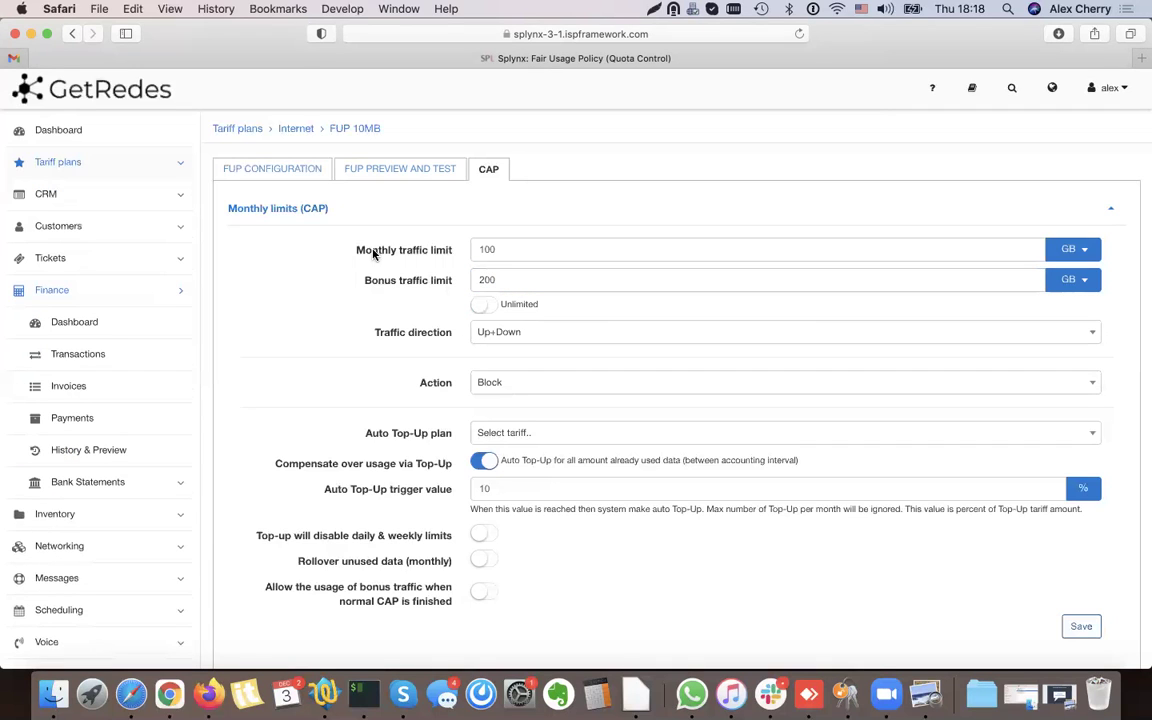
{"action": "left_click_drag", "start_coordinate": [356, 249], "coordinate": [459, 282]}
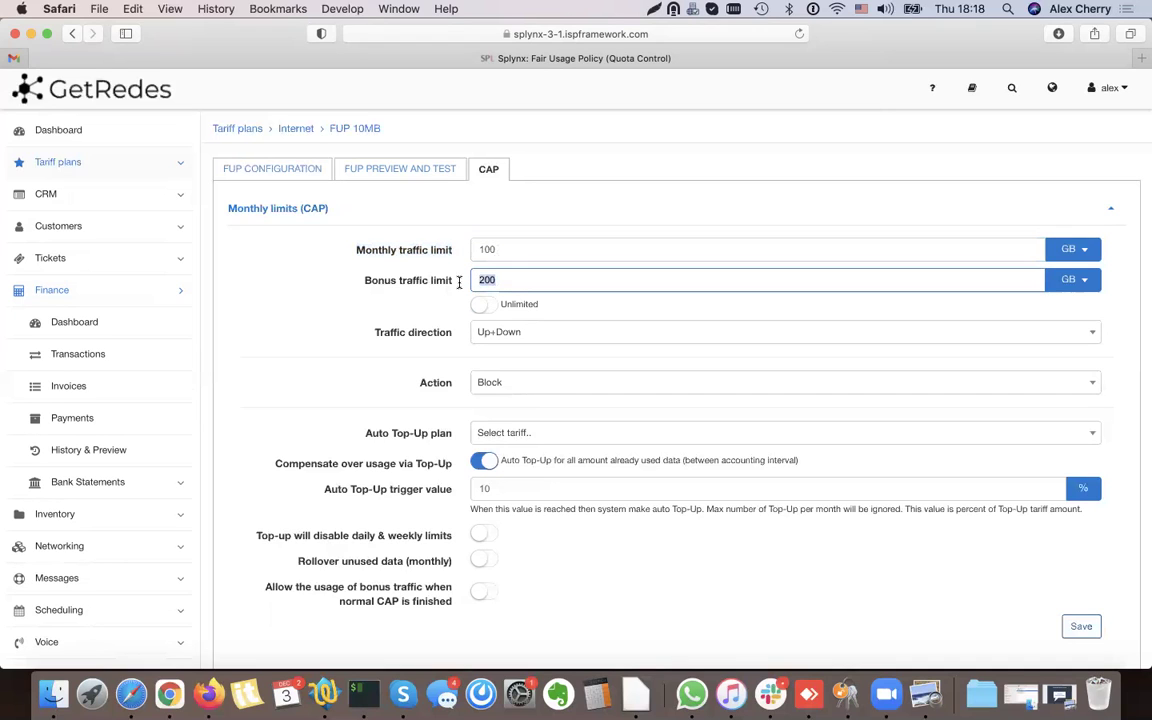
{"action": "left_click", "coordinate": [293, 172]}
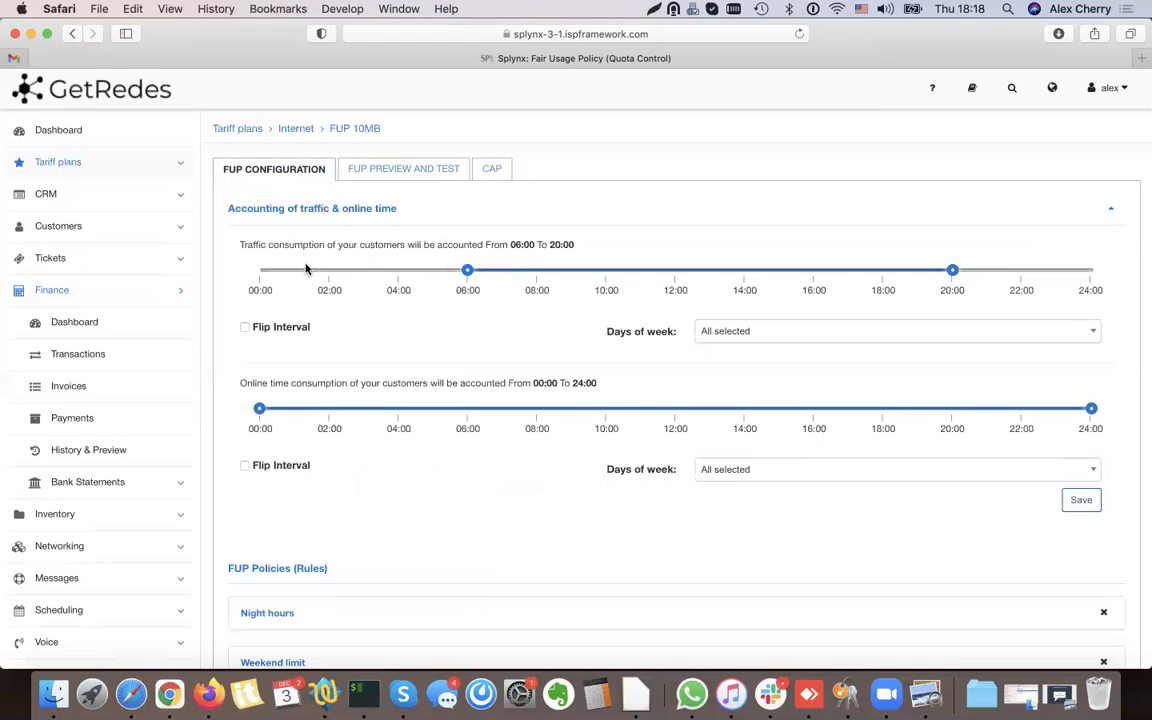
Restore full-day traffic accounting from 00:00 to 24:00 and save it
{"action": "left_click_drag", "start_coordinate": [468, 273], "coordinate": [260, 285]}
{"action": "left_click_drag", "start_coordinate": [954, 272], "coordinate": [1095, 271]}
{"action": "left_click", "coordinate": [1081, 500]}
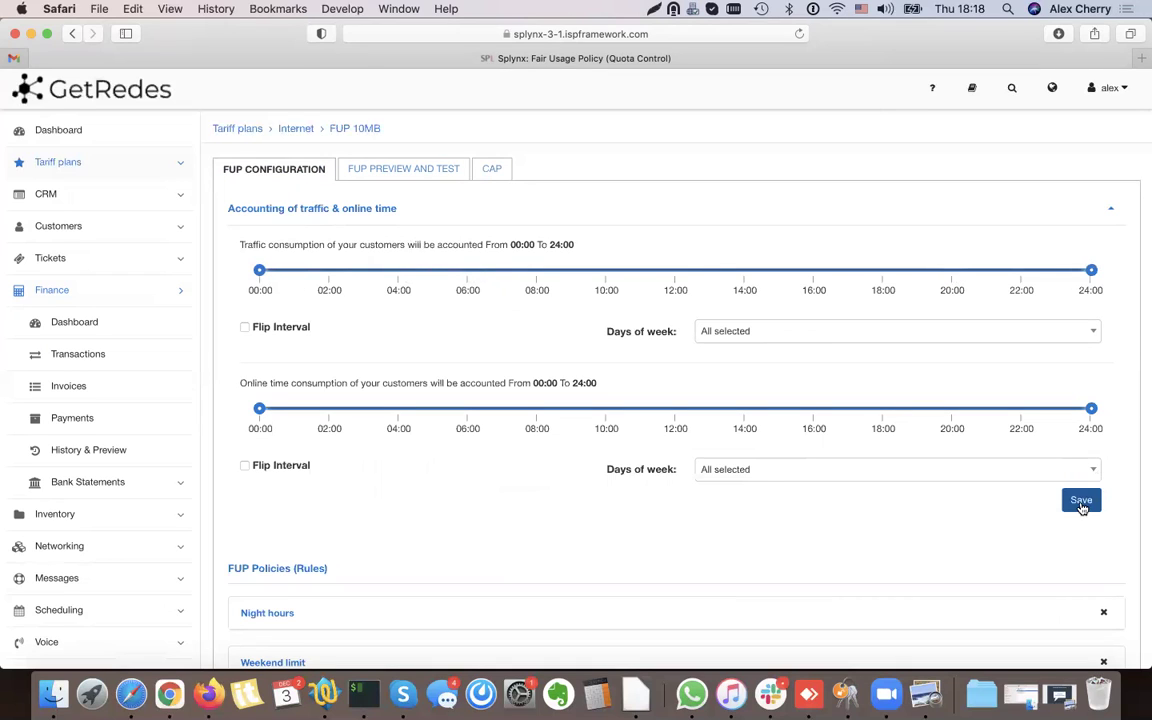
Switch bonus traffic back to Unlimited and keep the monthly limit unit as GB
{"action": "left_click", "coordinate": [489, 169]}
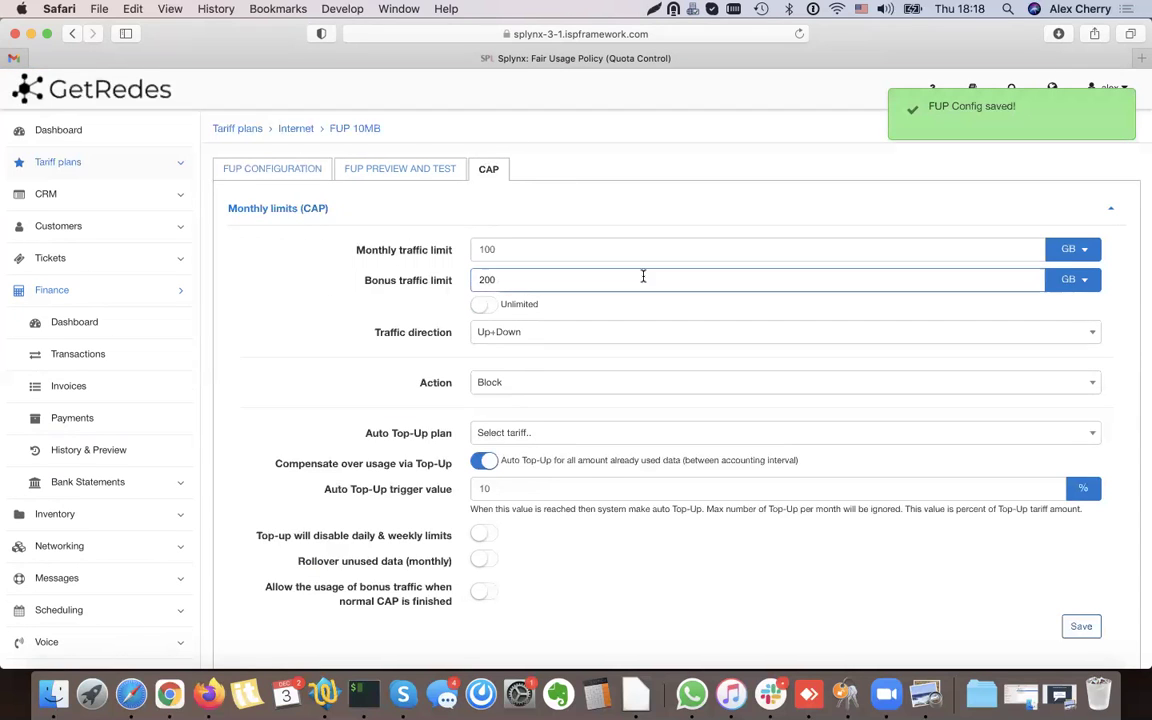
{"action": "left_click", "coordinate": [486, 302]}
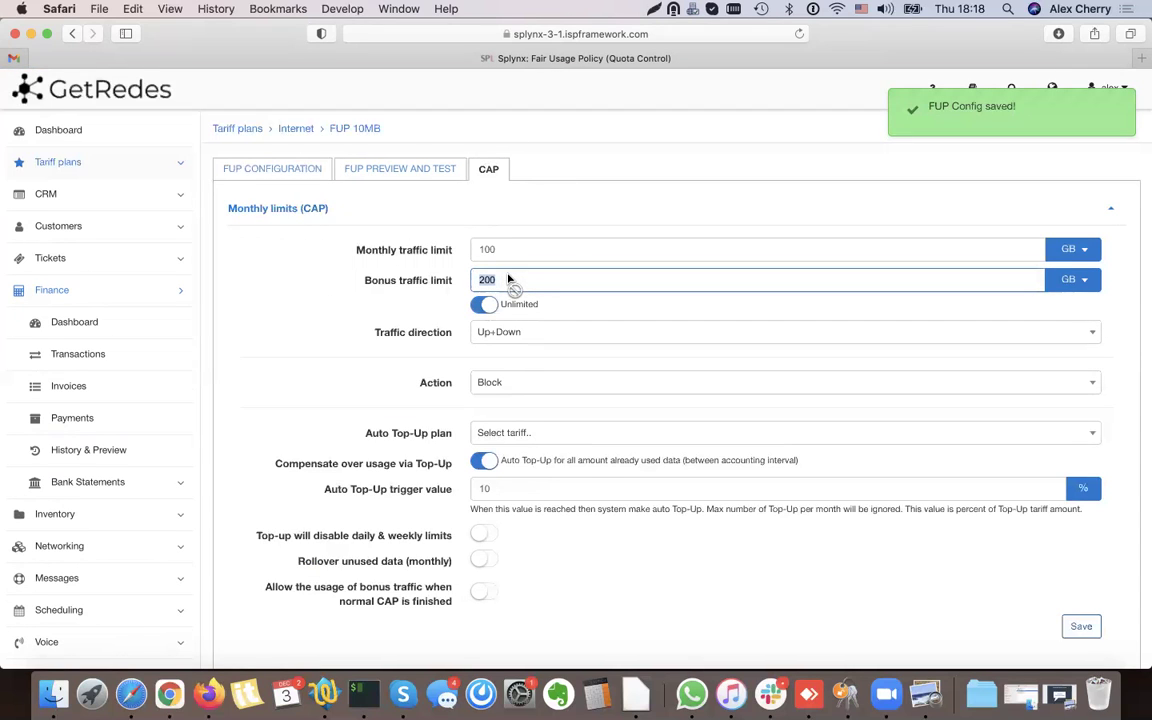
{"action": "double_click", "coordinate": [508, 249]}
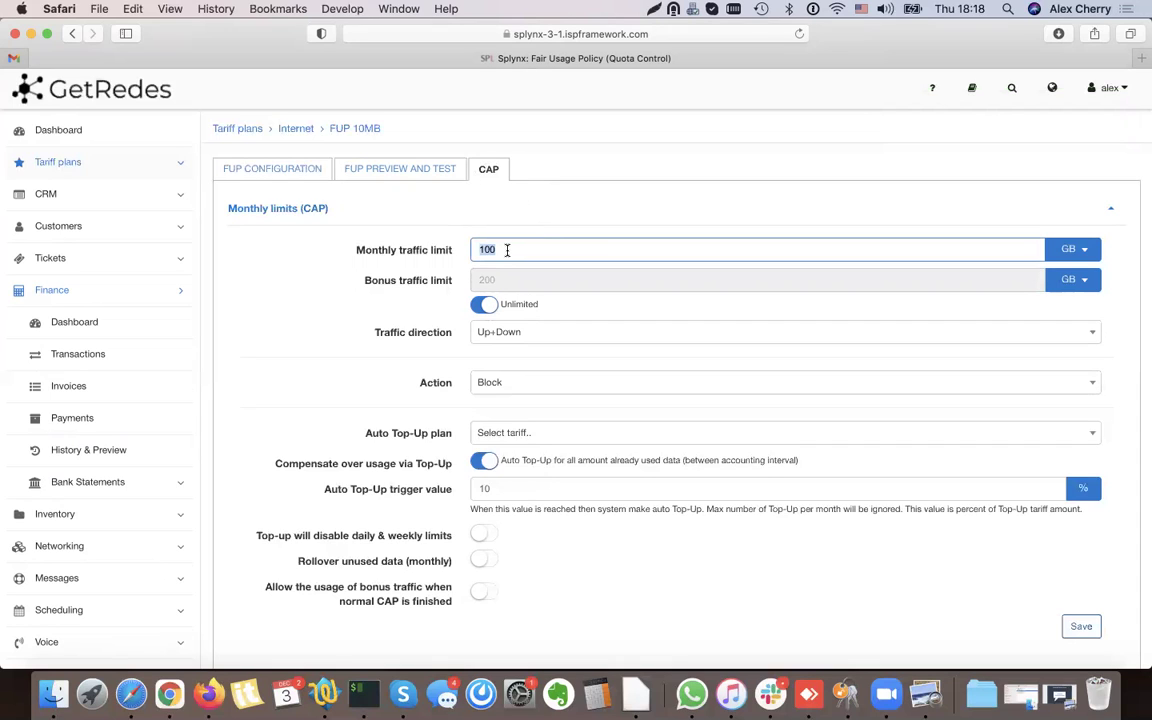
{"action": "left_click", "coordinate": [1073, 249]}
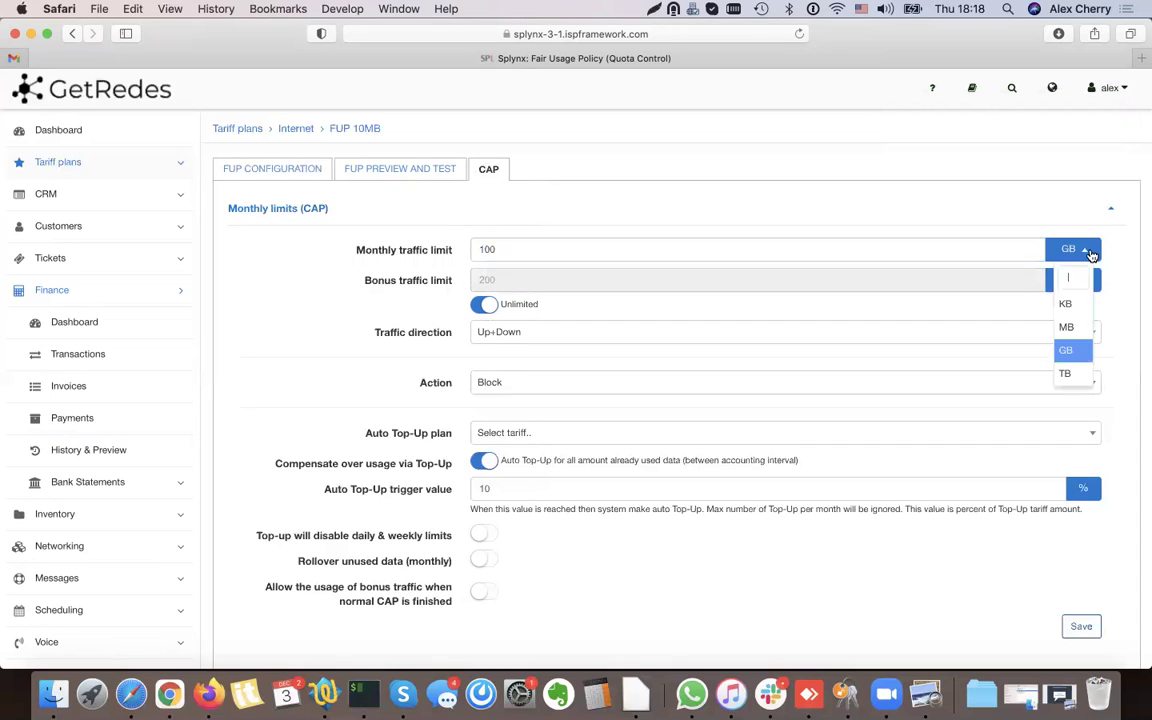
{"action": "left_click", "coordinate": [1068, 369]}
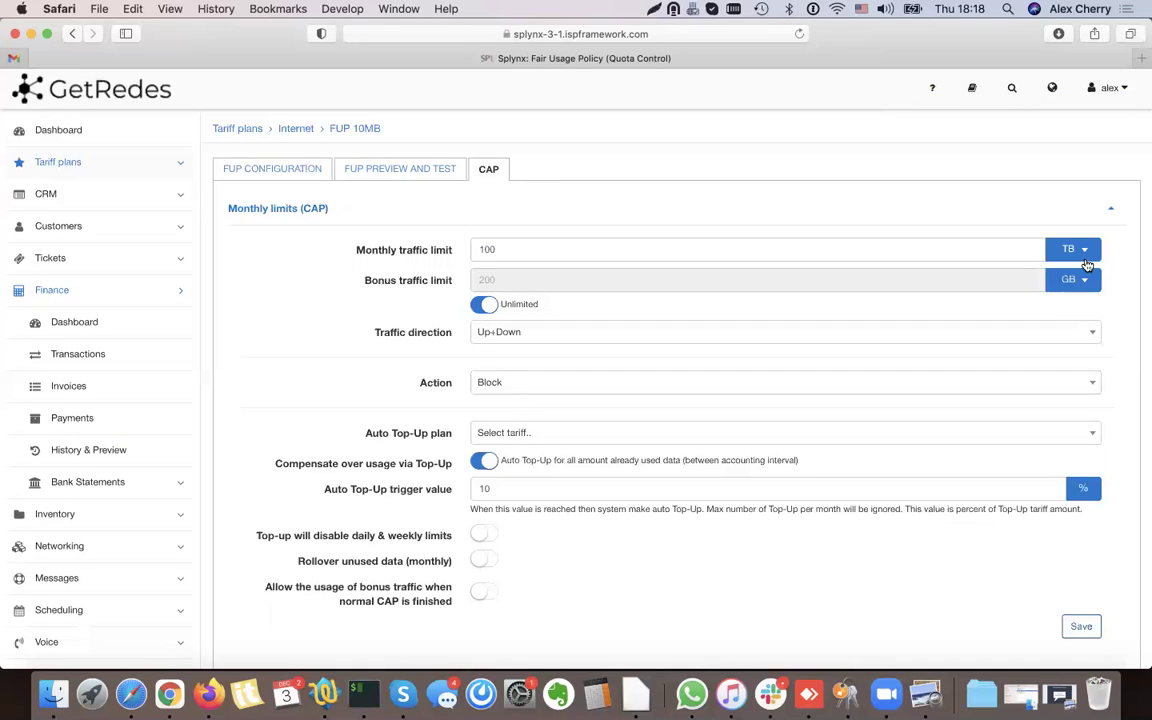
{"action": "left_click", "coordinate": [1080, 250]}
{"action": "left_click", "coordinate": [1068, 351]}
{"action": "scroll", "coordinate": [390, 290], "scroll_direction": "down", "scroll_amount": 2}
{"action": "left_click_drag", "start_coordinate": [376, 257], "coordinate": [450, 260]}
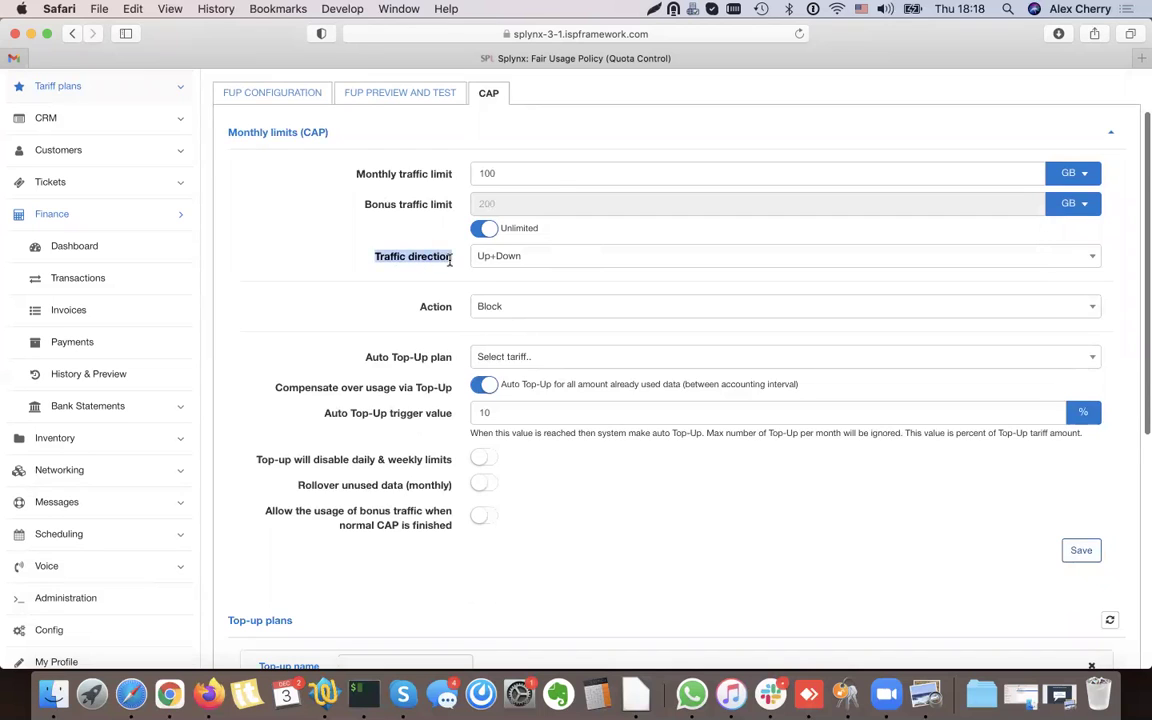
{"action": "scroll", "coordinate": [450, 260], "scroll_direction": "up", "scroll_amount": 2}
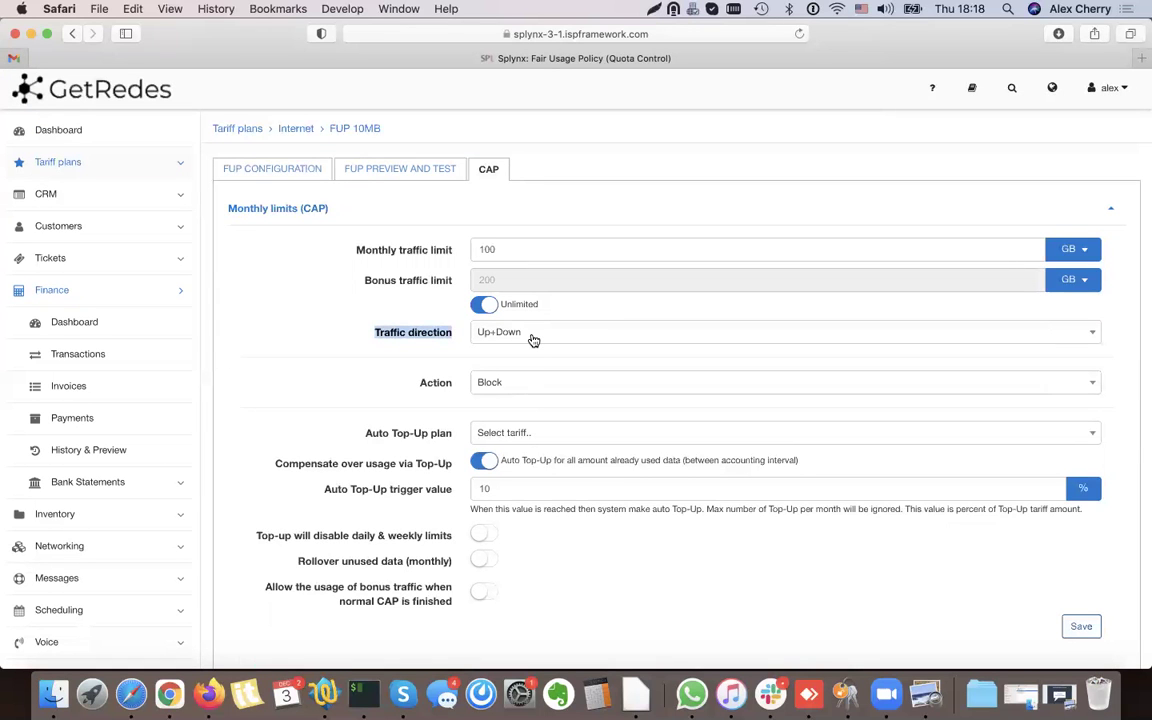
{"action": "left_click", "coordinate": [493, 382]}
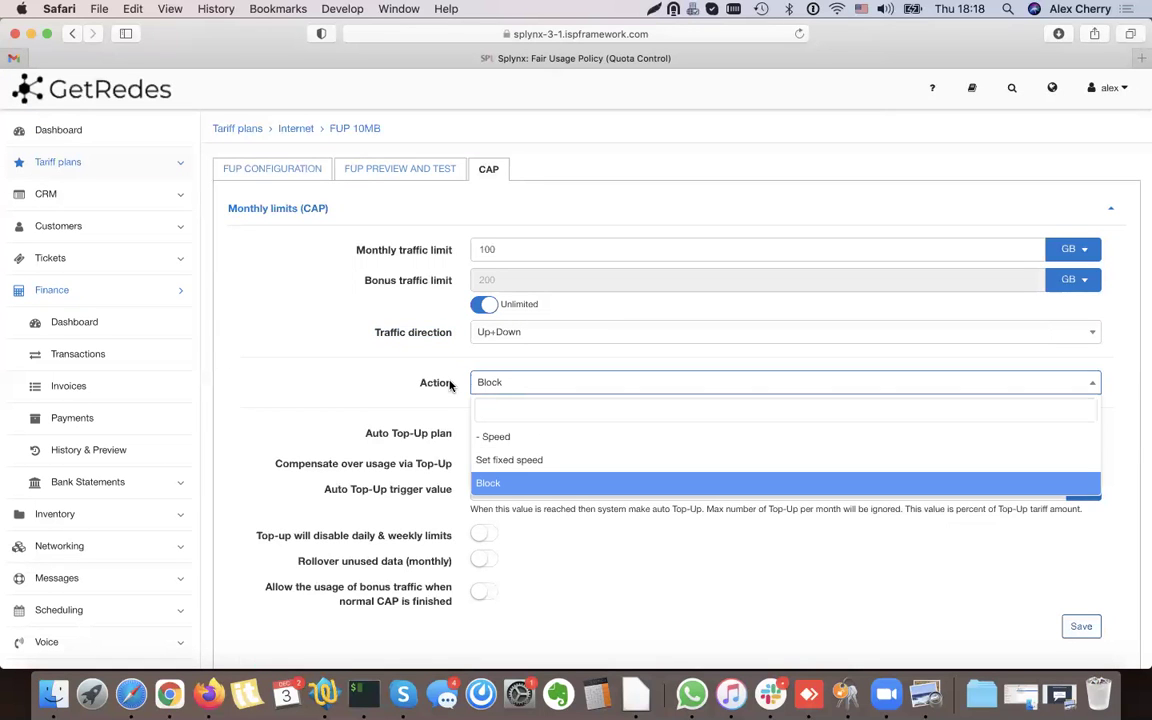
{"action": "left_click", "coordinate": [453, 382]}
{"action": "double_click", "coordinate": [453, 382]}
{"action": "left_click", "coordinate": [458, 386]}
{"action": "left_click", "coordinate": [514, 385]}
{"action": "left_click", "coordinate": [527, 447]}
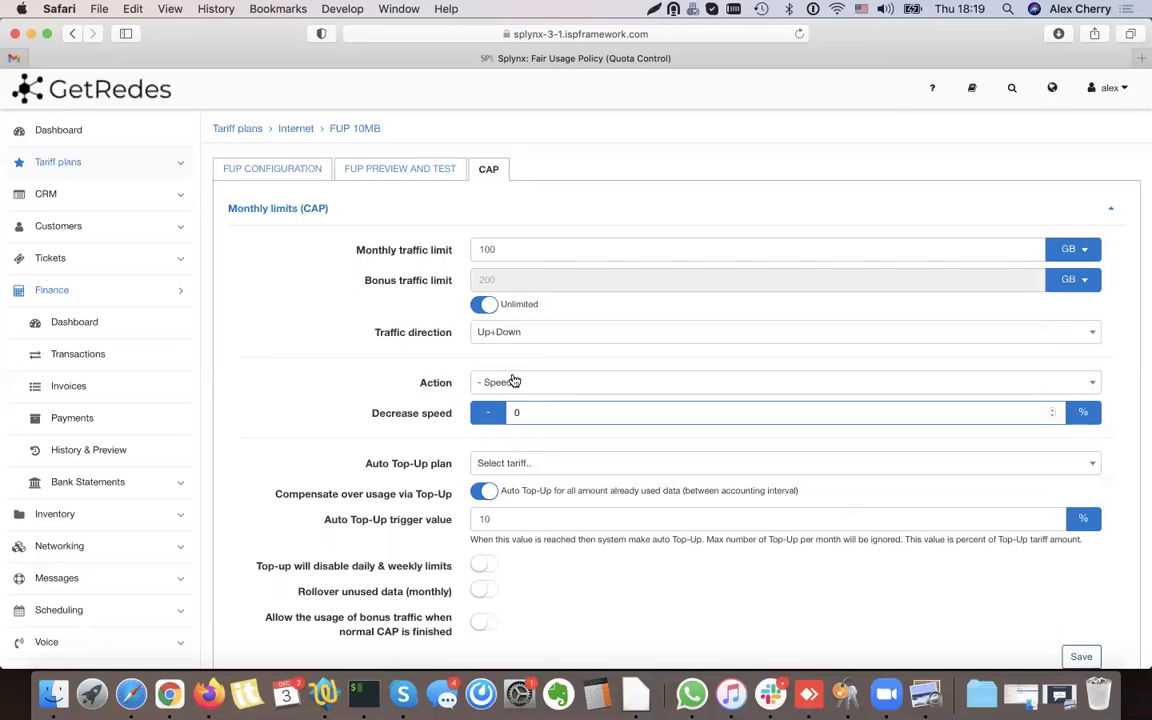
{"action": "left_click", "coordinate": [512, 380]}
{"action": "left_click", "coordinate": [511, 461]}
{"action": "left_click", "coordinate": [521, 412]}
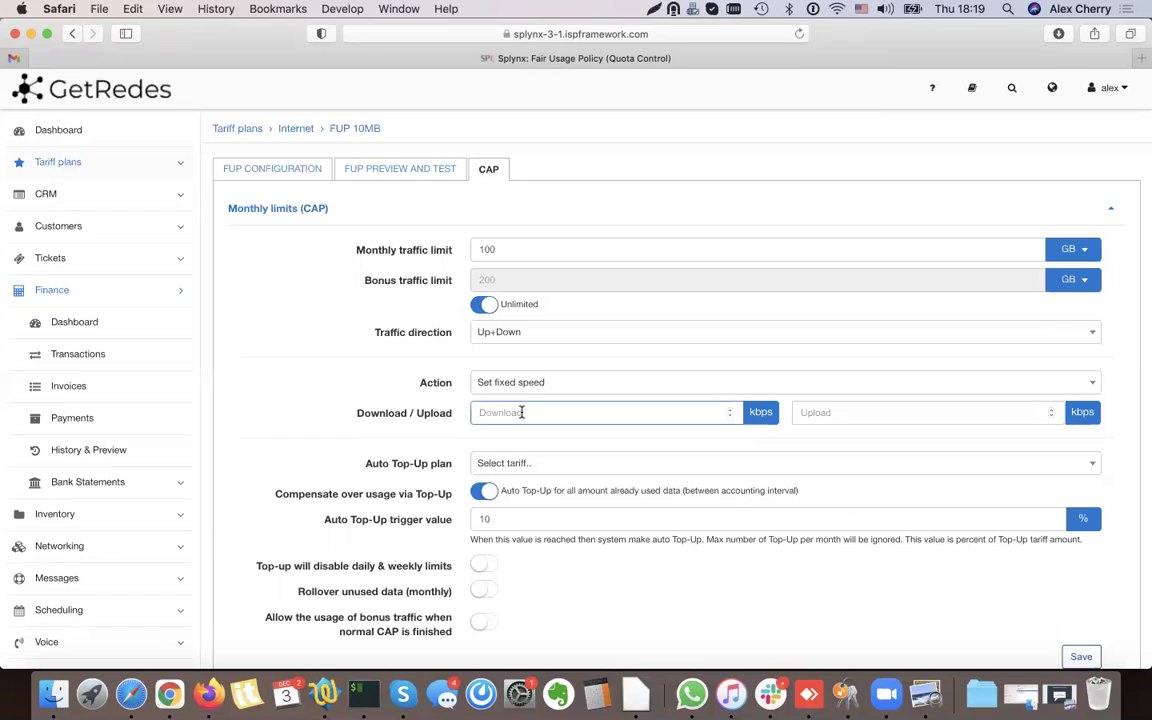
{"action": "type", "text": "51"}
{"action": "left_click", "coordinate": [884, 418]}
{"action": "type", "text": "51"}
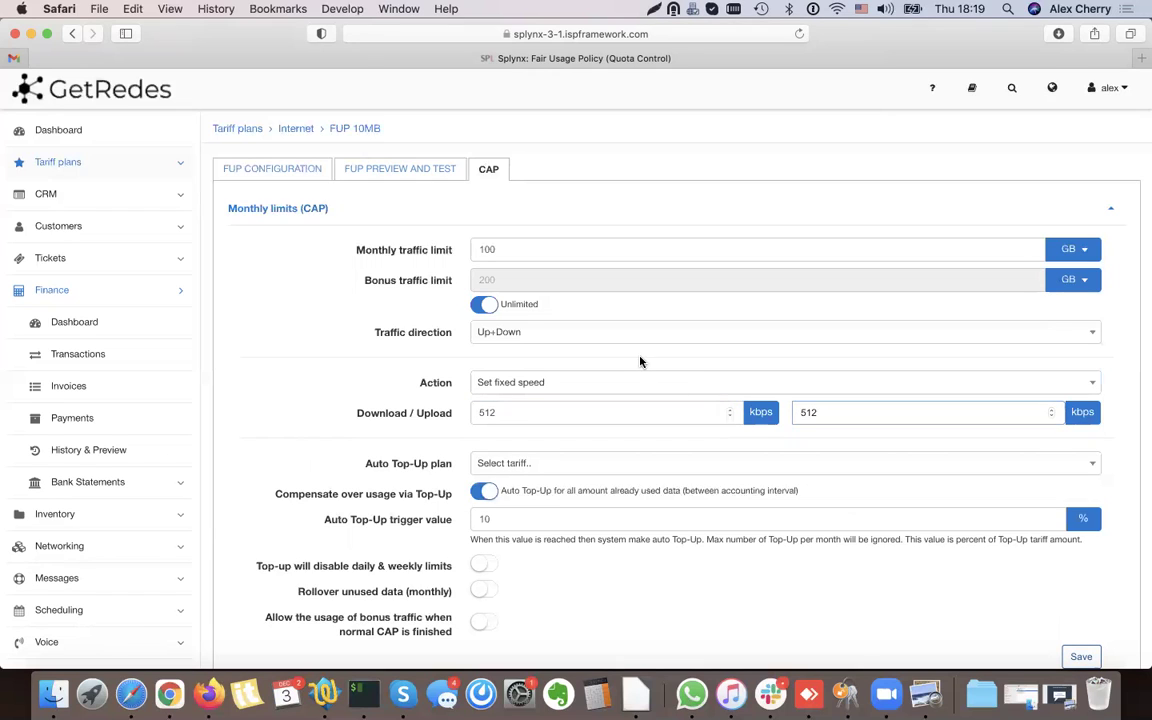
{"action": "left_click", "coordinate": [548, 386]}
{"action": "left_click", "coordinate": [497, 482]}
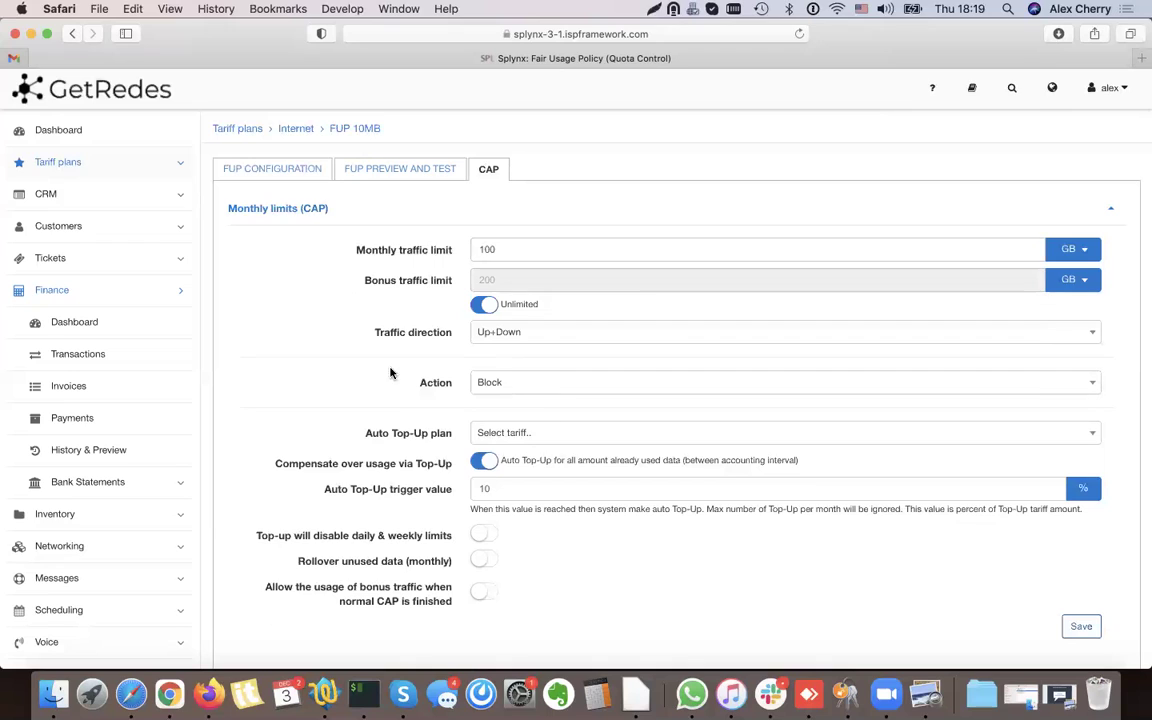
{"action": "left_click_drag", "start_coordinate": [450, 250], "coordinate": [355, 249]}
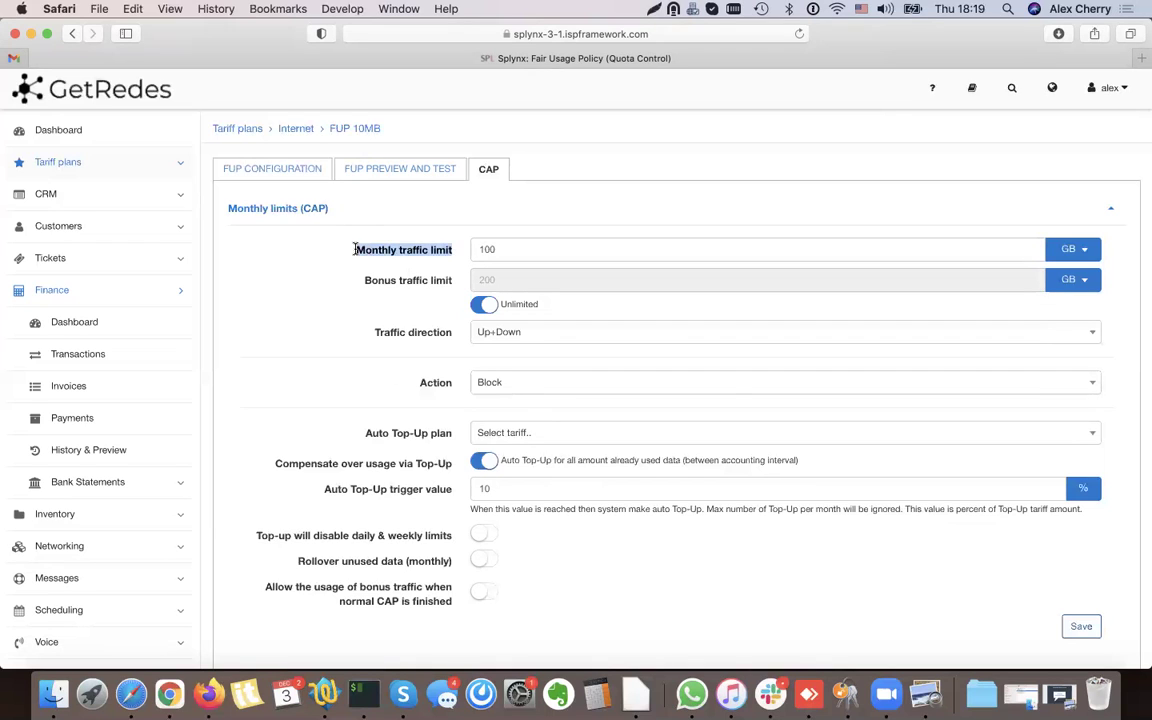
{"action": "left_click", "coordinate": [355, 249]}
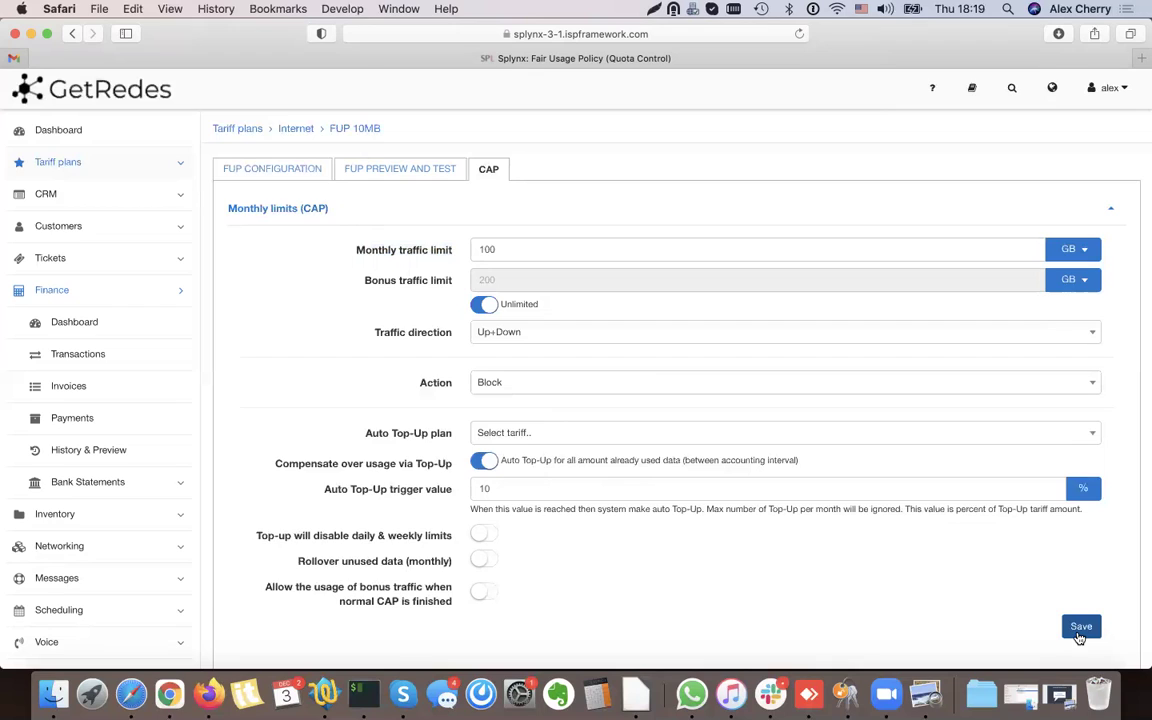
Review the Auto Top-Up plan list and the Compensate over usage via Top-Up setting
{"action": "left_click", "coordinate": [549, 444]}
{"action": "left_click", "coordinate": [463, 443]}
{"action": "left_click_drag", "start_coordinate": [363, 443], "coordinate": [455, 437]}
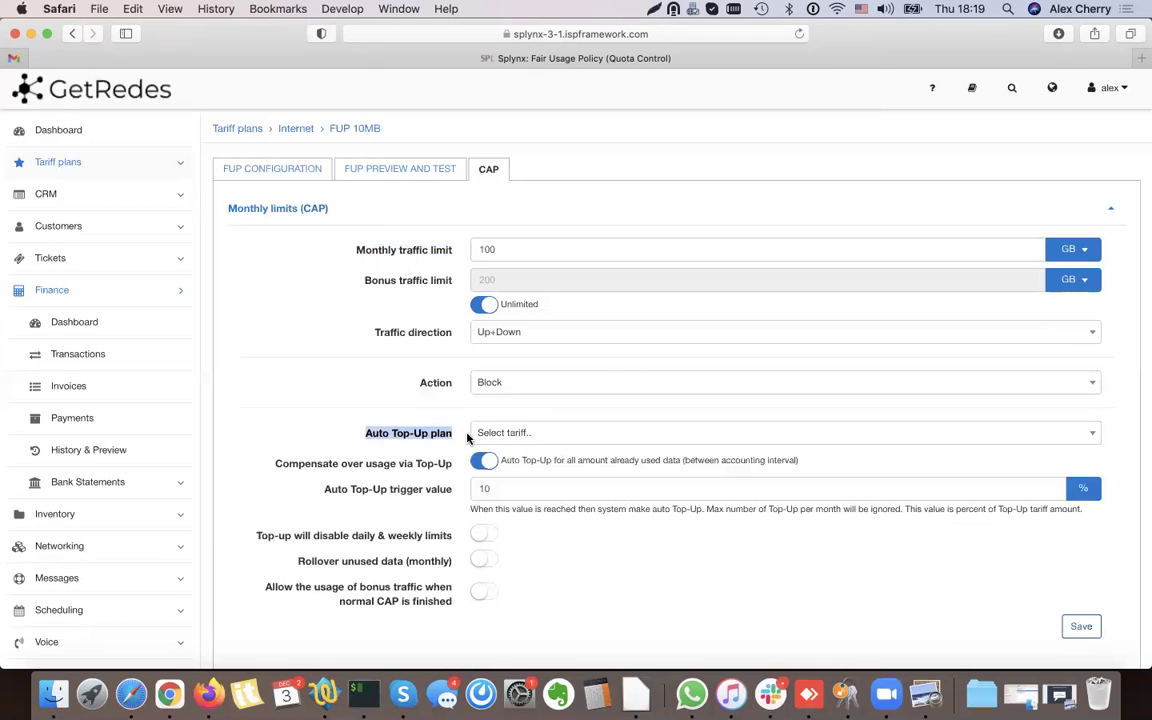
{"action": "scroll", "coordinate": [452, 437], "scroll_direction": "down", "scroll_amount": 2}
{"action": "left_click", "coordinate": [430, 432]}
{"action": "left_click_drag", "start_coordinate": [278, 375], "coordinate": [323, 403]}
{"action": "left_click", "coordinate": [450, 402]}
{"action": "left_click", "coordinate": [305, 441]}
Move to the Top-up plans card and begin naming the new plan 5GB TOP
{"action": "scroll", "coordinate": [340, 447], "scroll_direction": "down", "scroll_amount": 1}
{"action": "scroll", "coordinate": [340, 447], "scroll_direction": "down", "scroll_amount": 5}
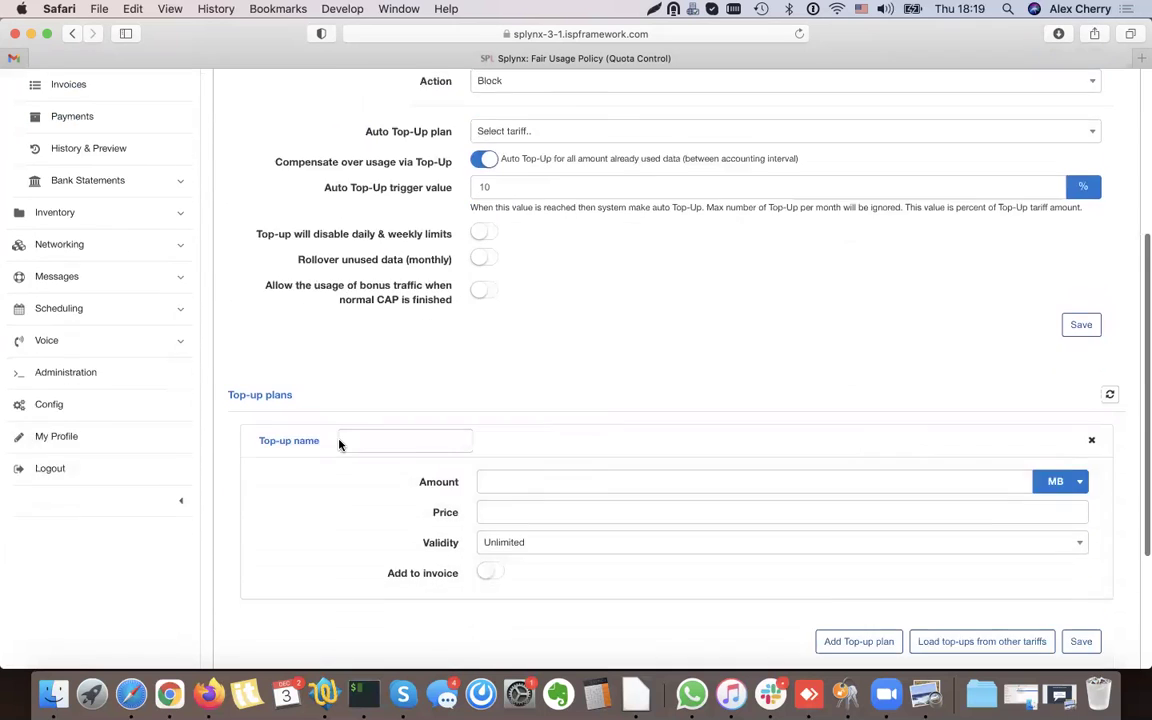
{"action": "scroll", "coordinate": [354, 417], "scroll_direction": "down", "scroll_amount": 3}
{"action": "scroll", "coordinate": [355, 409], "scroll_direction": "up", "scroll_amount": 3}
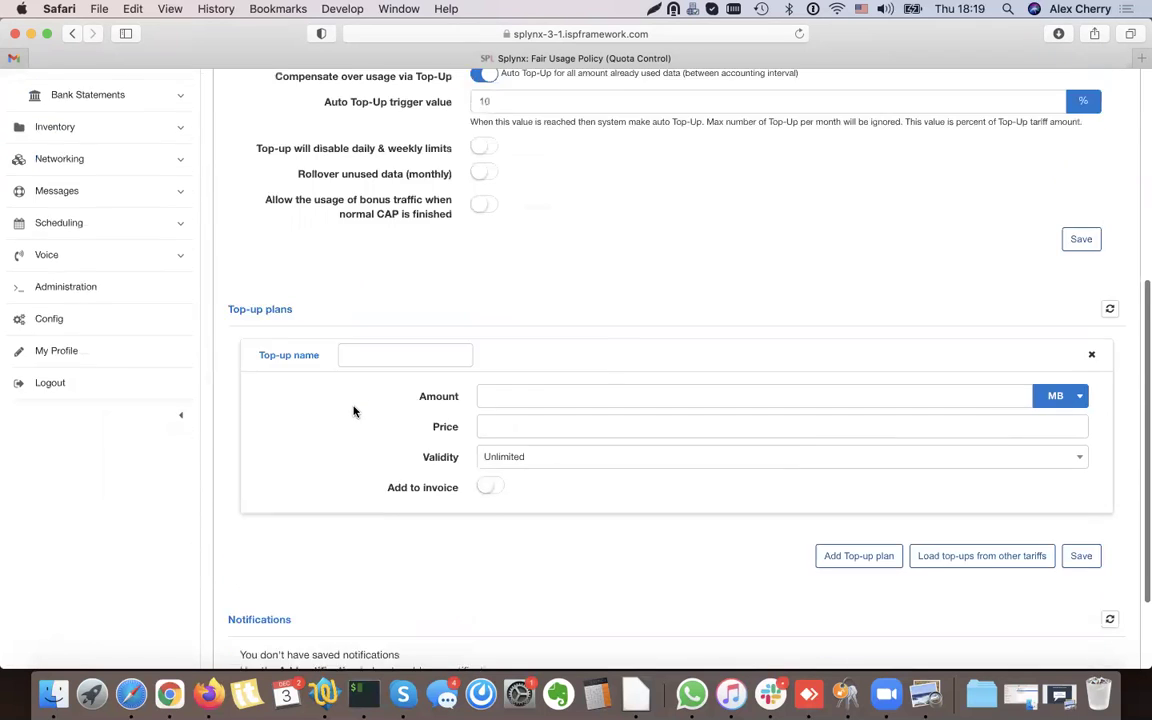
{"action": "left_click_drag", "start_coordinate": [319, 385], "coordinate": [274, 383]}
{"action": "left_click", "coordinate": [274, 383]}
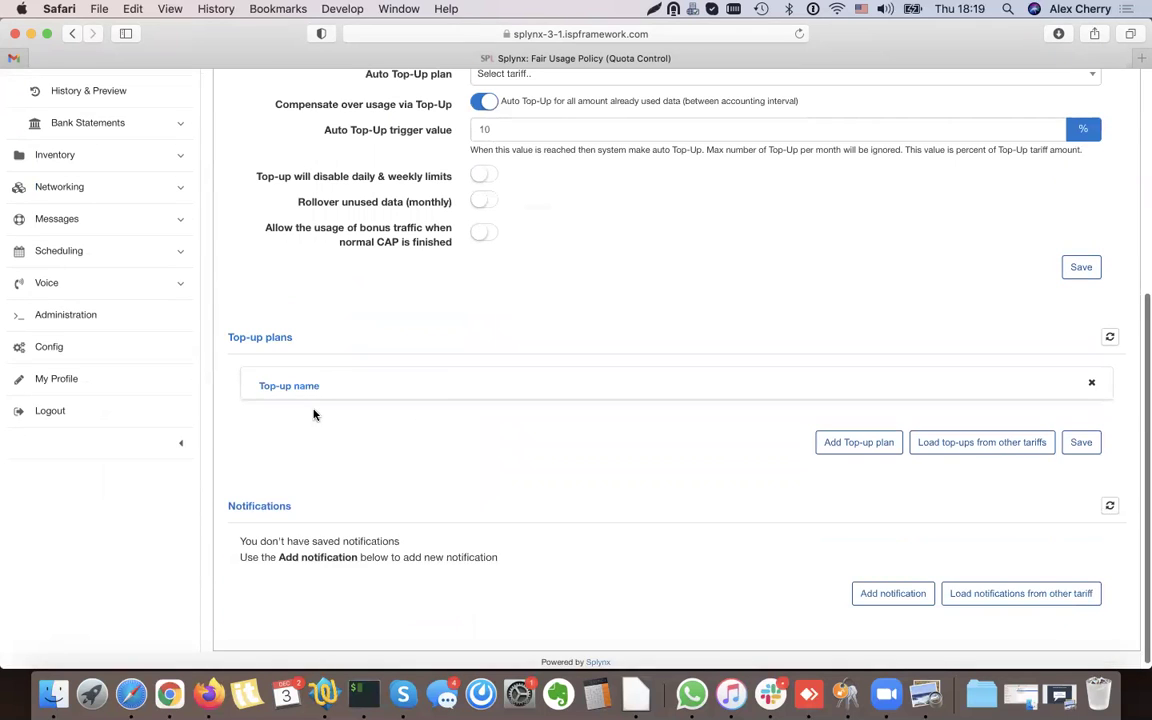
{"action": "left_click", "coordinate": [360, 373]}
{"action": "left_click", "coordinate": [373, 382]}
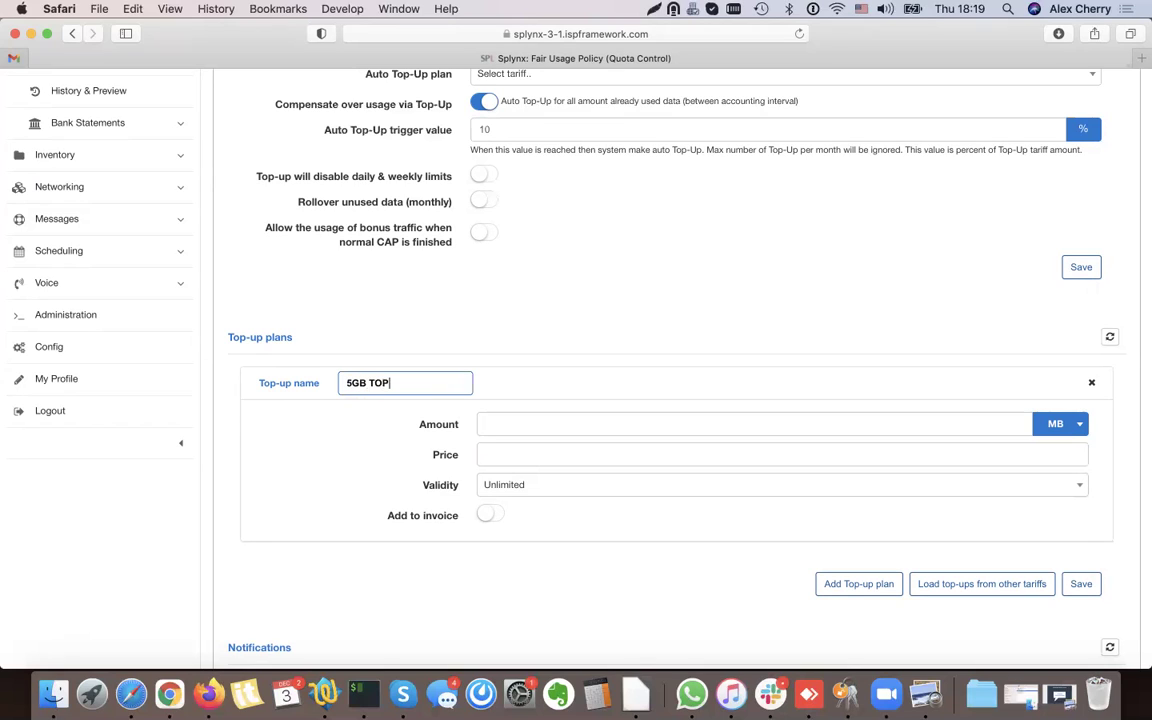
Set the top-up amount to 5 GB and enter a price of 10
{"action": "left_click", "coordinate": [526, 426]}
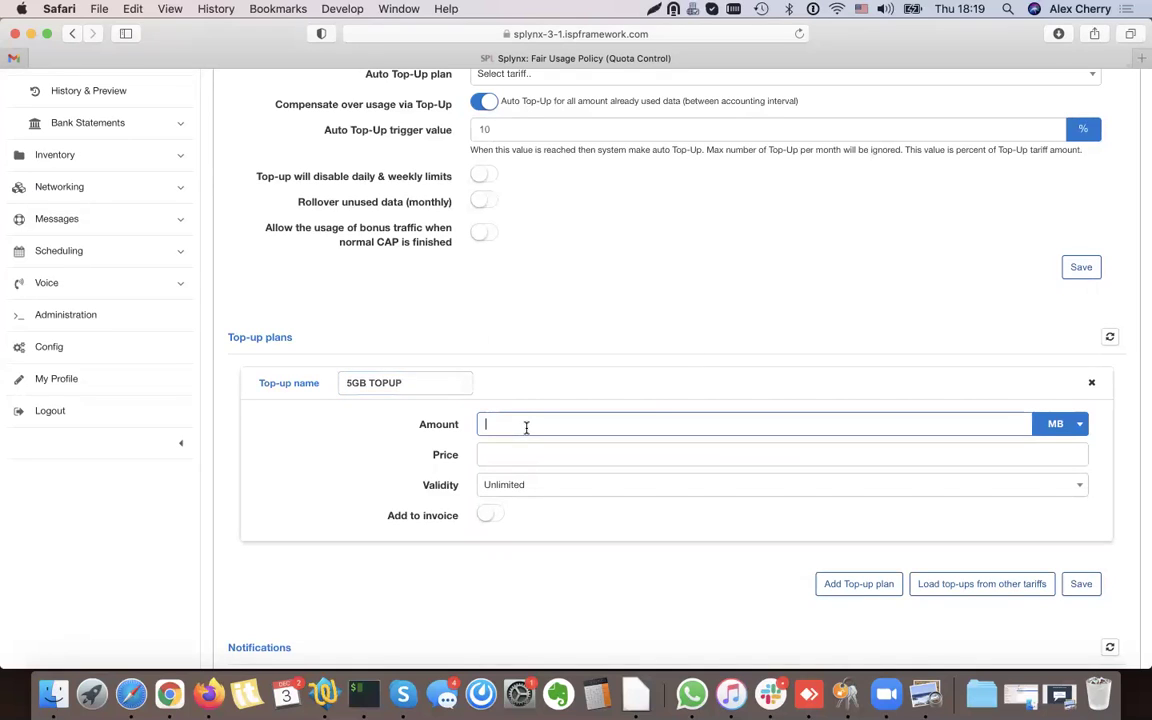
{"action": "type", "text": "5"}
{"action": "left_click", "coordinate": [1058, 424]}
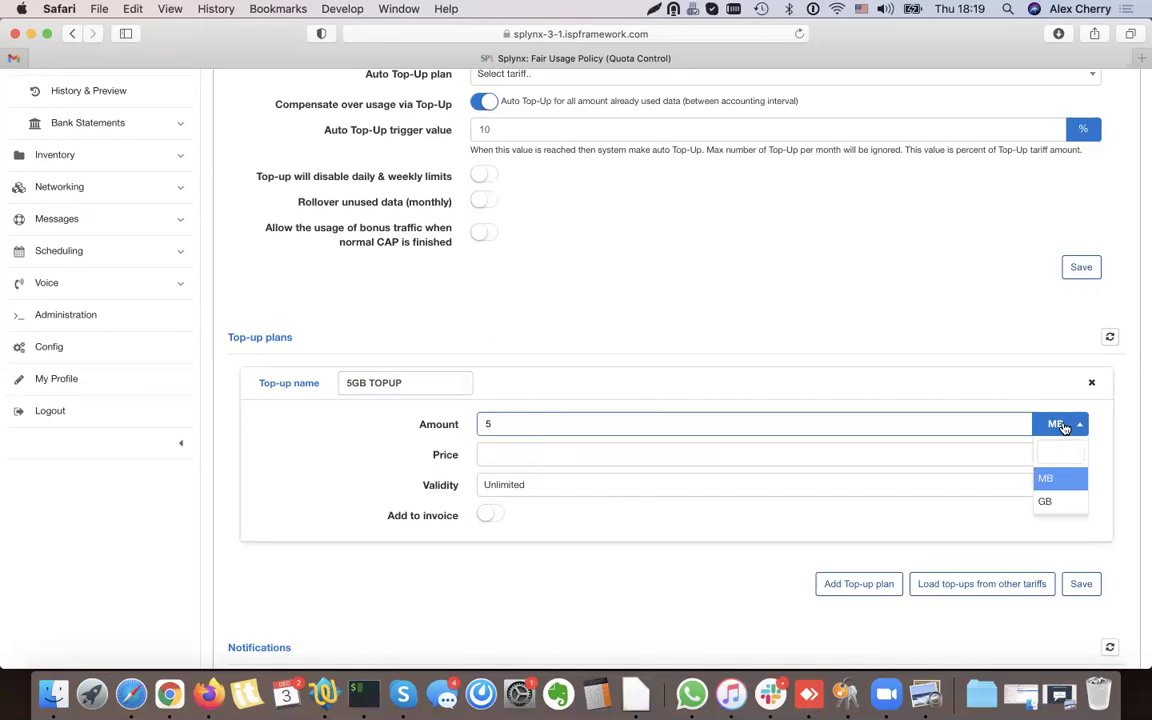
{"action": "left_click", "coordinate": [1064, 512]}
{"action": "left_click", "coordinate": [604, 452]}
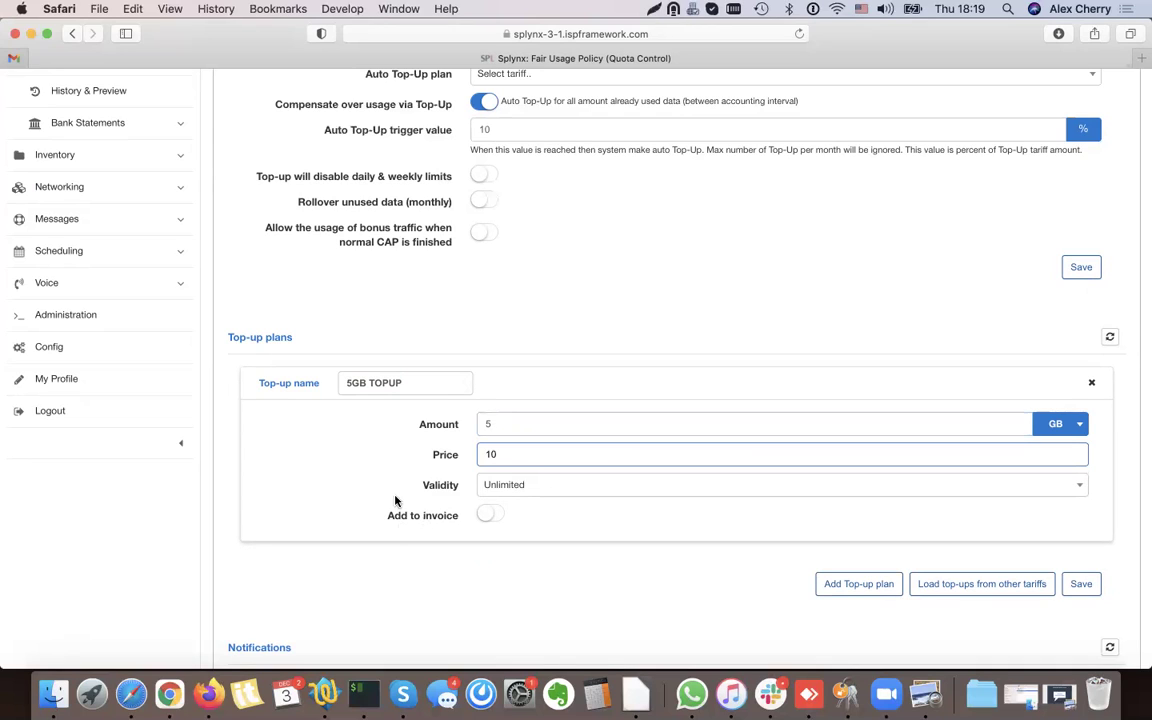
Keep validity Unlimited, enable Add to invoice, and save the 5GB TOPUP plan
{"action": "left_click_drag", "start_coordinate": [422, 485], "coordinate": [510, 490]}
{"action": "left_click", "coordinate": [510, 488]}
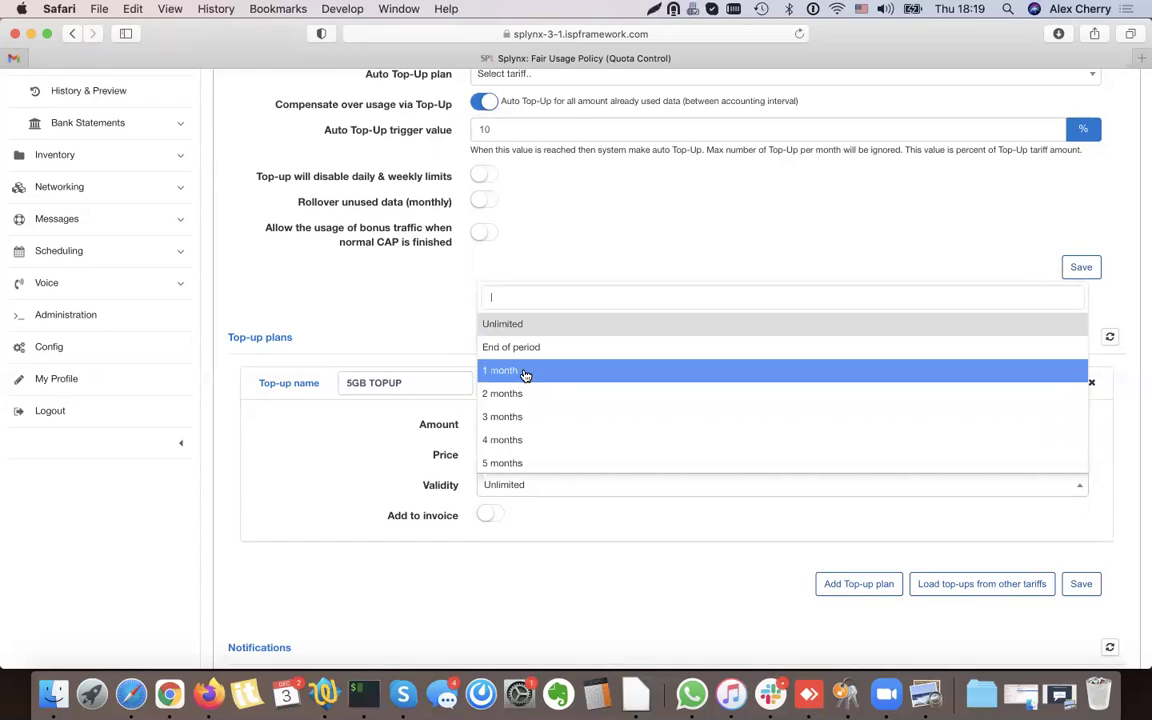
{"action": "left_click", "coordinate": [521, 326]}
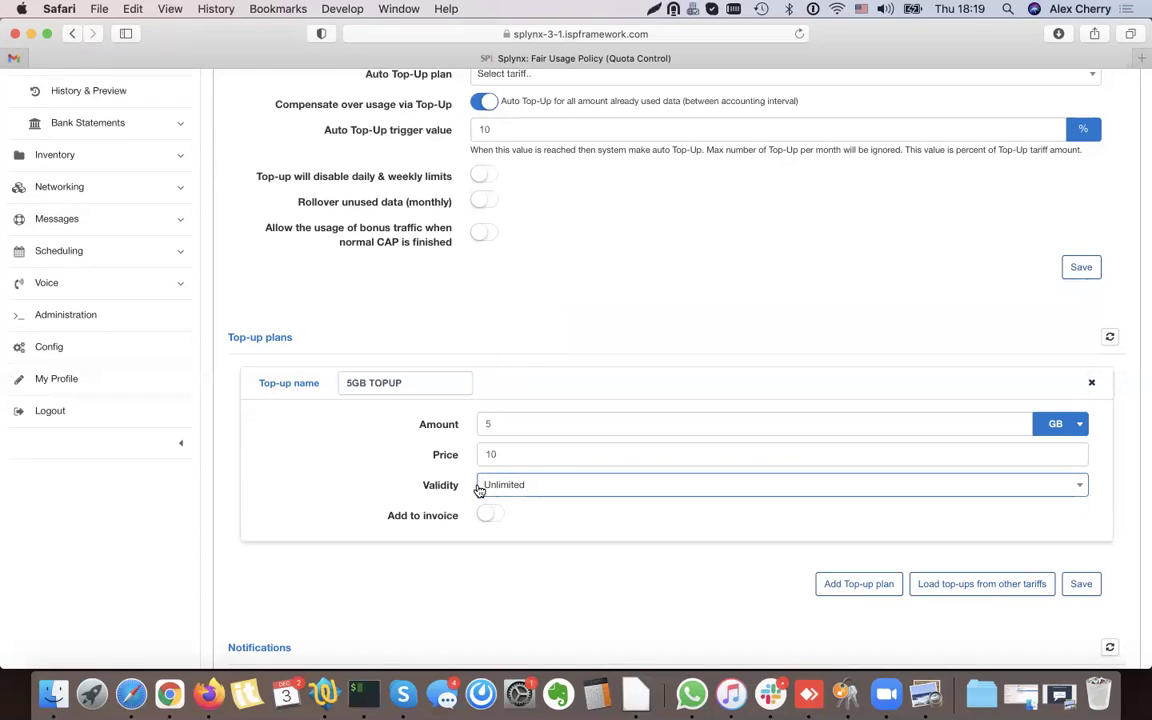
{"action": "left_click", "coordinate": [490, 514]}
{"action": "mouse_move", "coordinate": [470, 522]}
{"action": "left_mouse_down"}
{"action": "mouse_move", "coordinate": [393, 517]}
{"action": "mouse_move", "coordinate": [463, 514]}
{"action": "left_mouse_up"}
{"action": "left_click", "coordinate": [463, 514]}
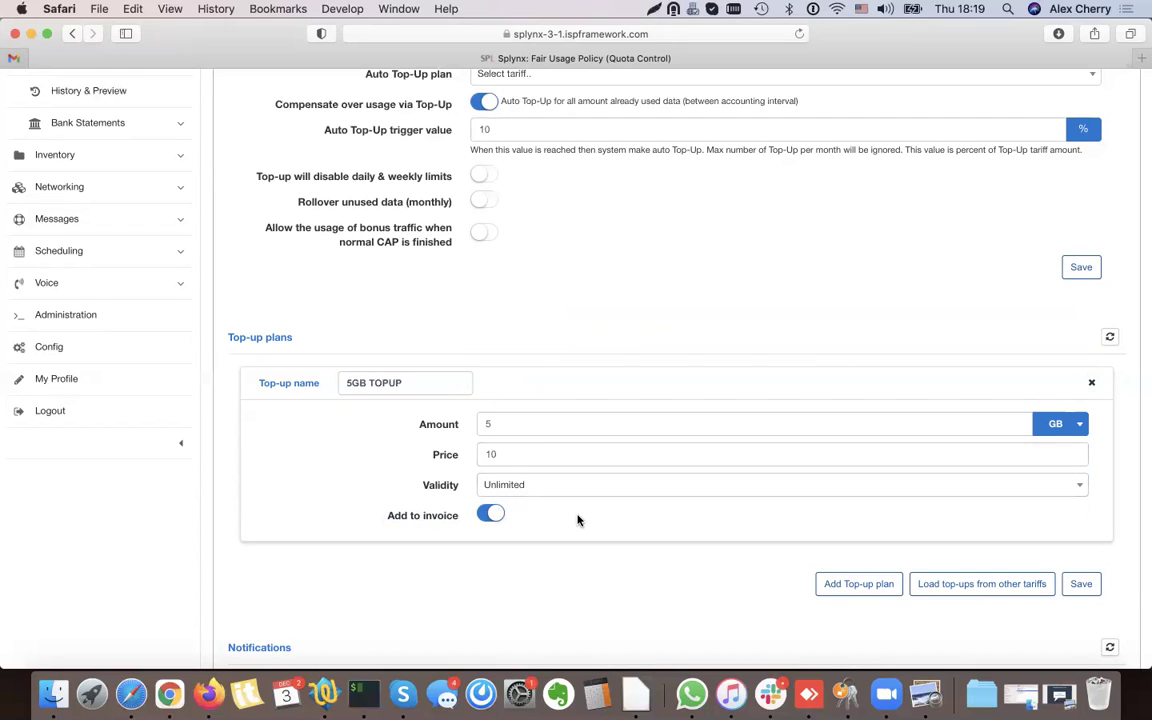
{"action": "scroll", "coordinate": [578, 520], "scroll_direction": "down", "scroll_amount": 1}
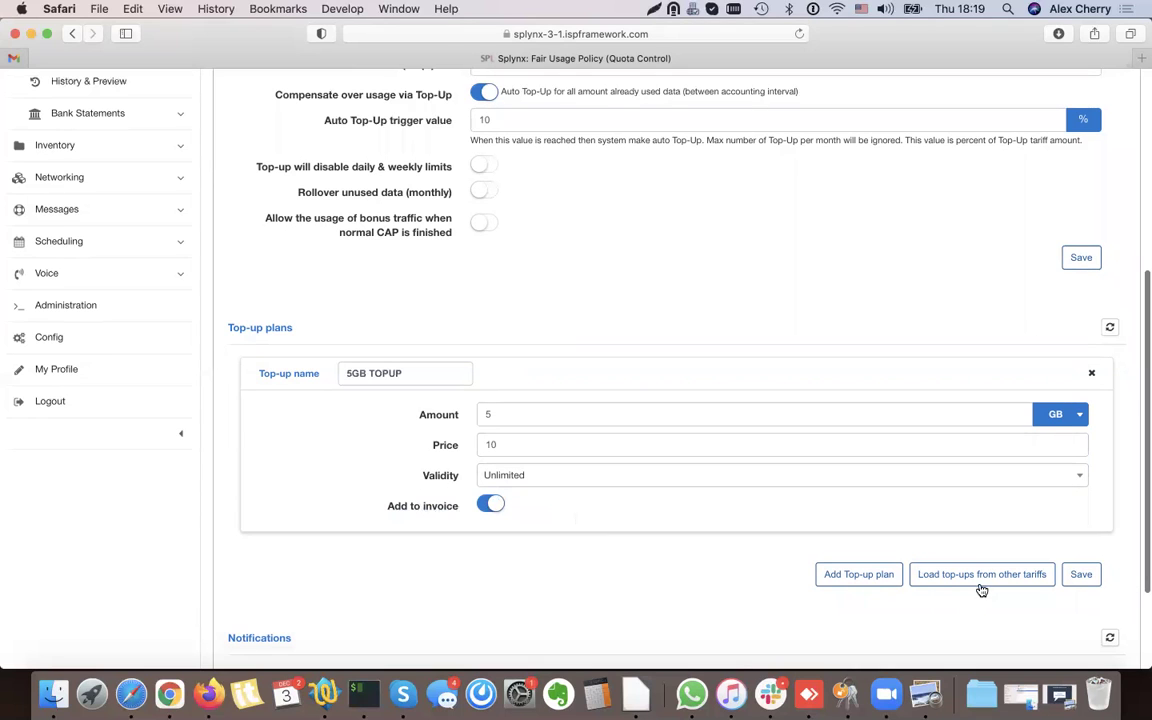
{"action": "left_click", "coordinate": [1087, 580]}
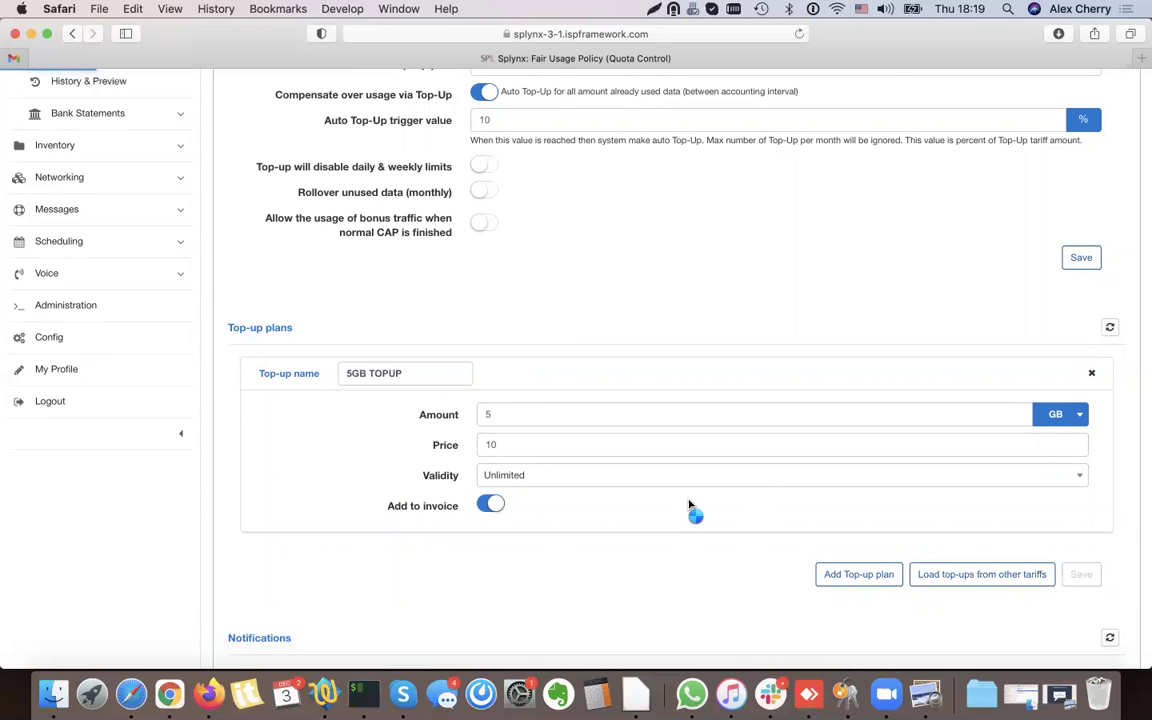
{"action": "scroll", "coordinate": [689, 505], "scroll_direction": "down", "scroll_amount": 2}
{"action": "scroll", "coordinate": [688, 505], "scroll_direction": "down", "scroll_amount": 3}
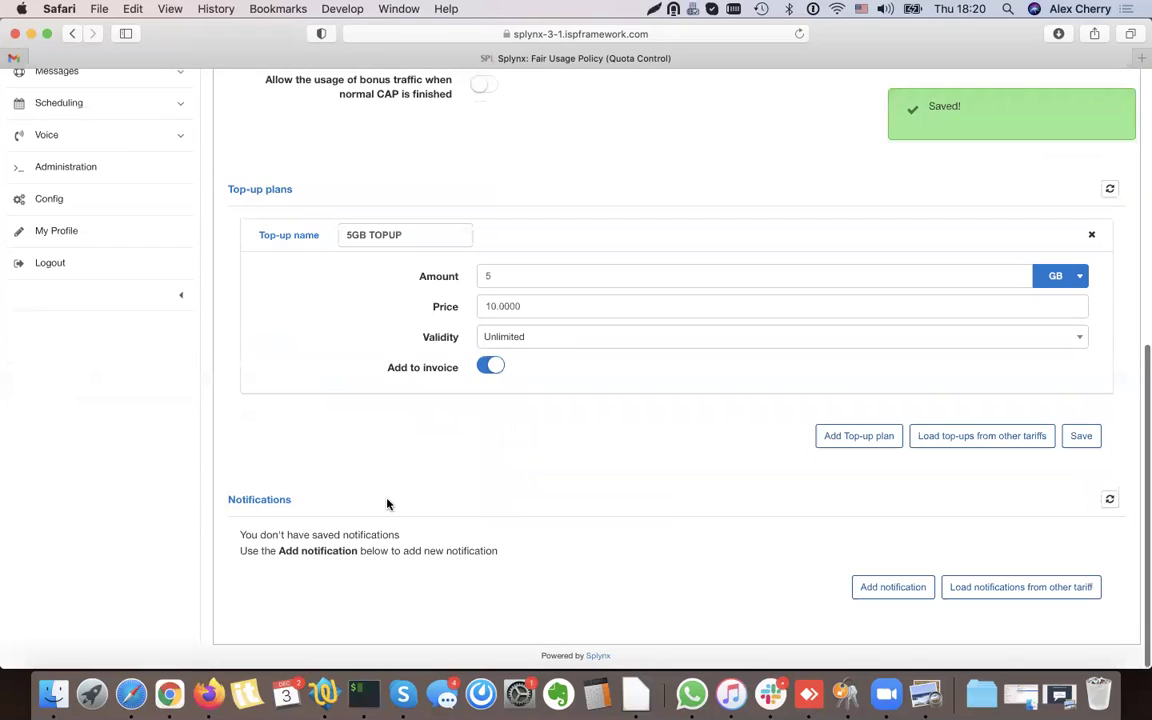
Add an Email CAP notification with its trigger limit set to about 90%
{"action": "left_click", "coordinate": [900, 592]}
{"action": "scroll", "coordinate": [563, 371], "scroll_direction": "down", "scroll_amount": 5}
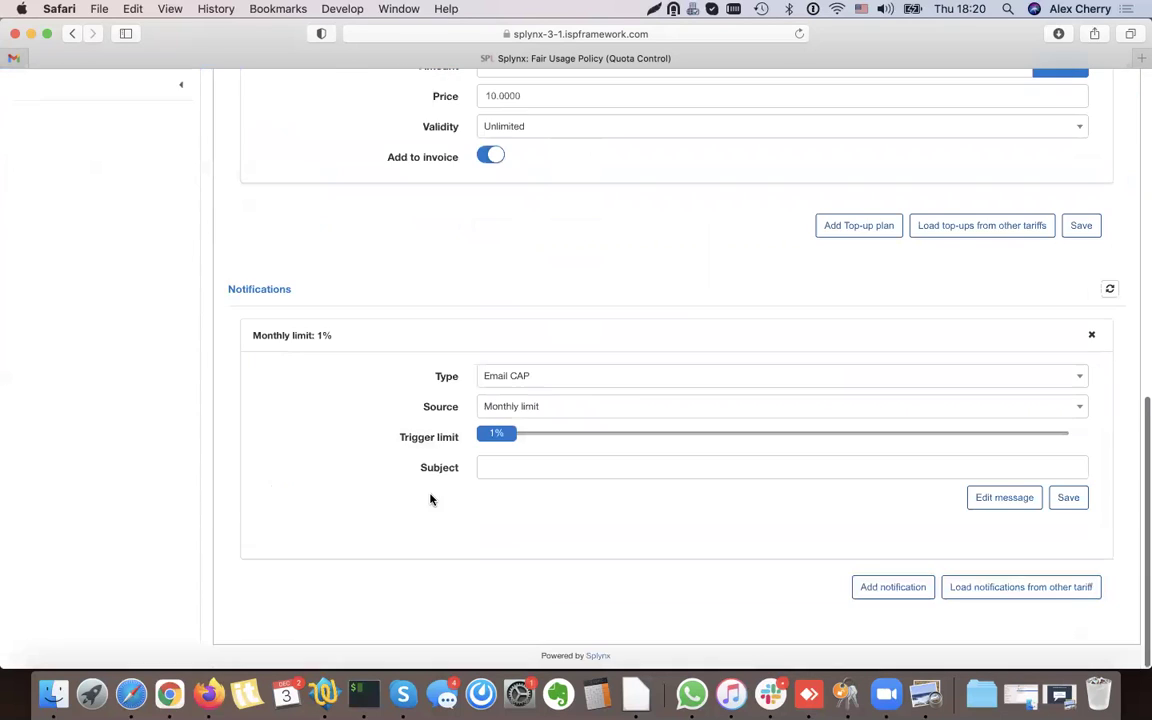
{"action": "left_click", "coordinate": [518, 380]}
{"action": "left_click", "coordinate": [514, 427]}
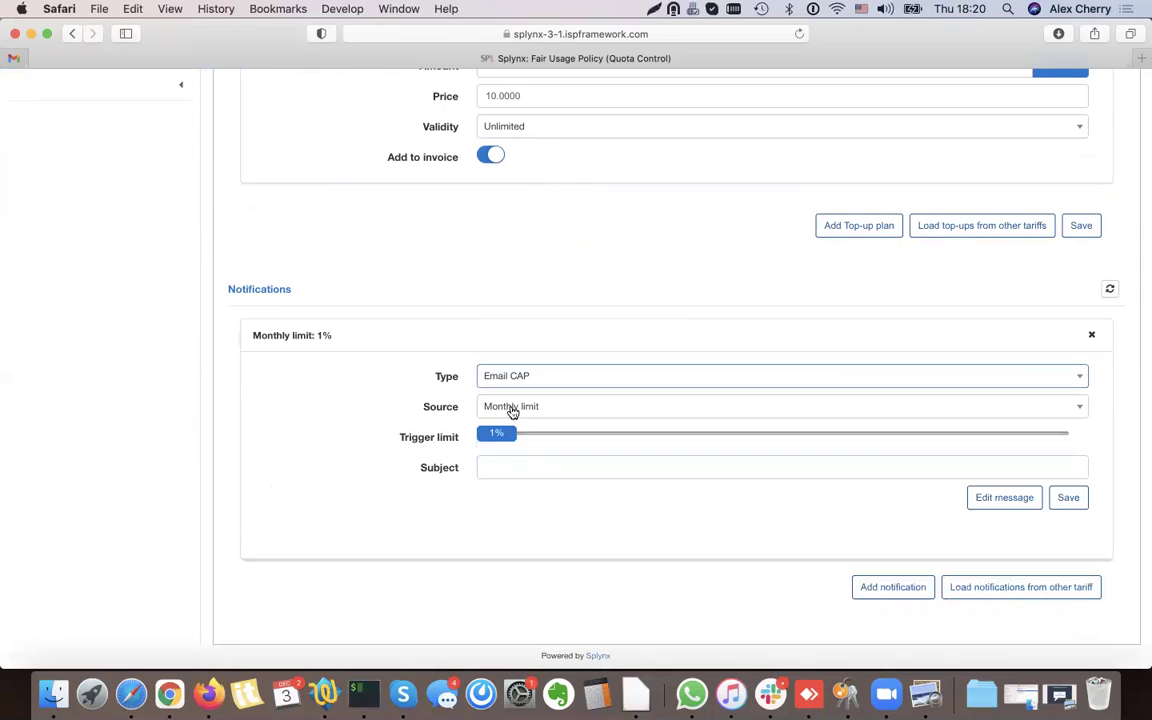
{"action": "left_click", "coordinate": [947, 436]}
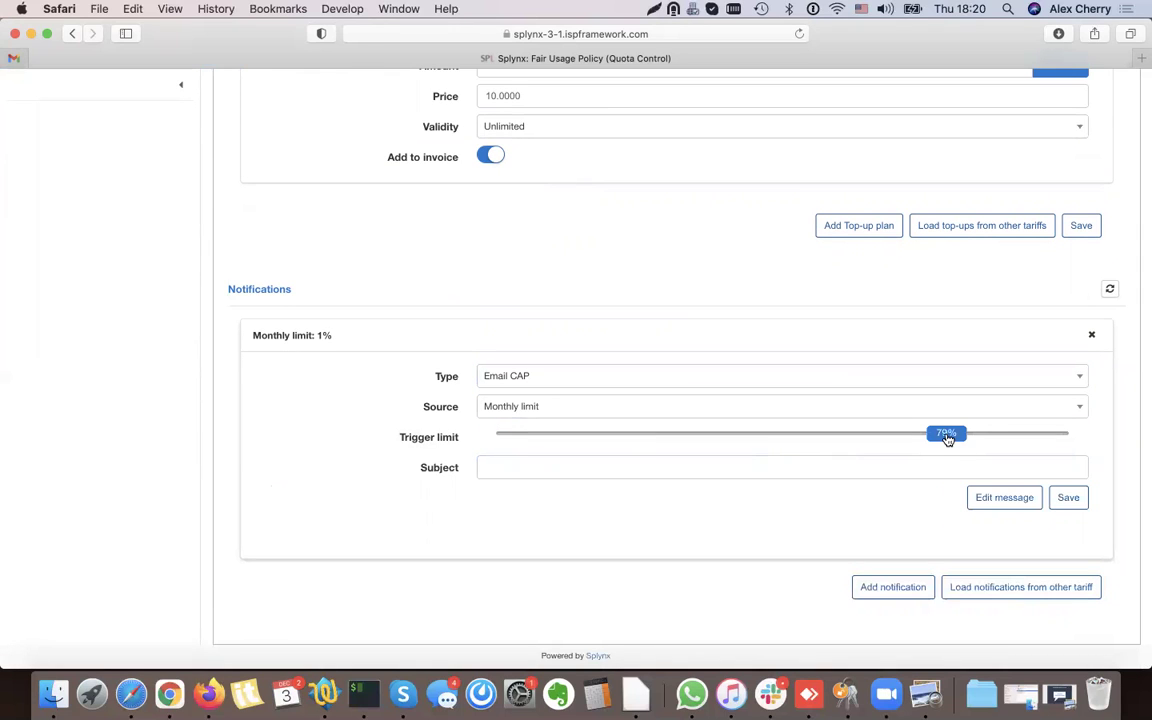
{"action": "left_click", "coordinate": [1028, 436]}
{"action": "left_click", "coordinate": [1006, 437]}
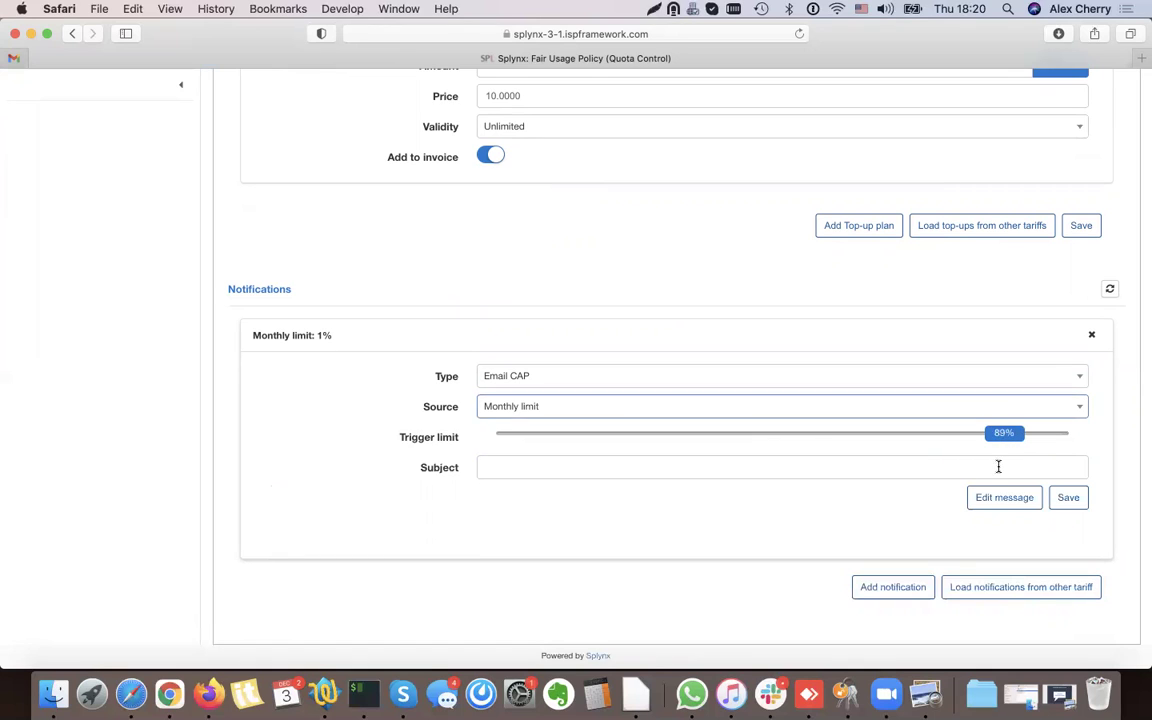
Keep Monthly limit as the notification's source
{"action": "left_click", "coordinate": [570, 408]}
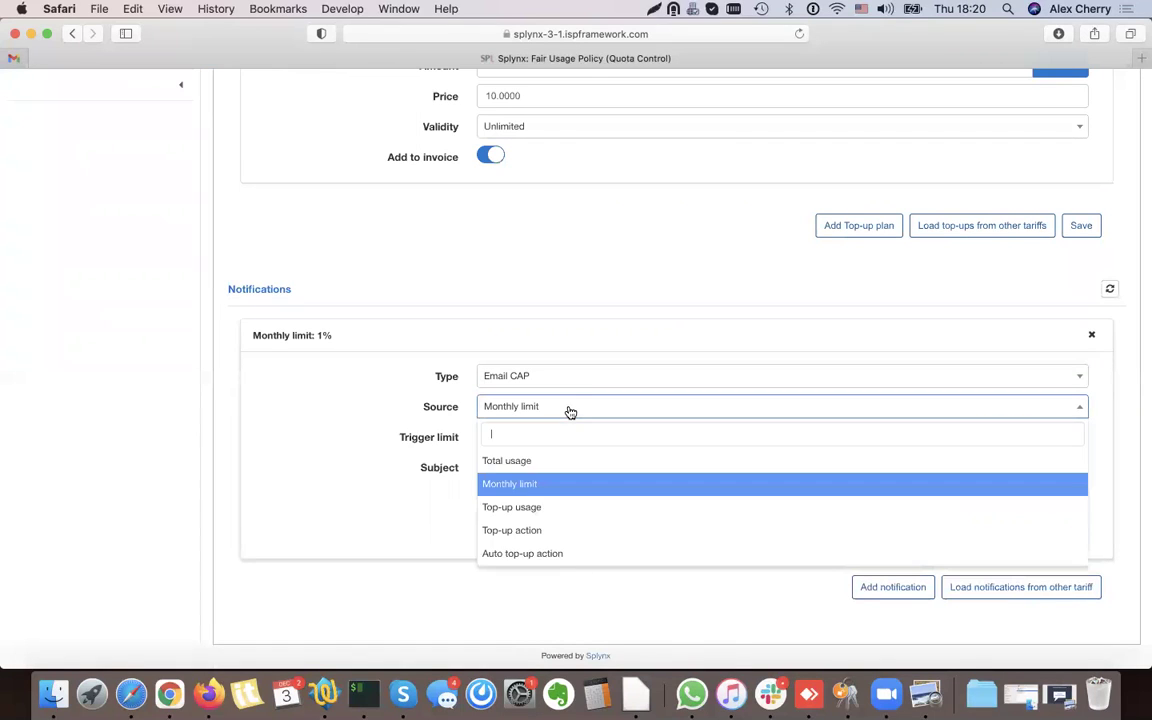
{"action": "left_click", "coordinate": [530, 486]}
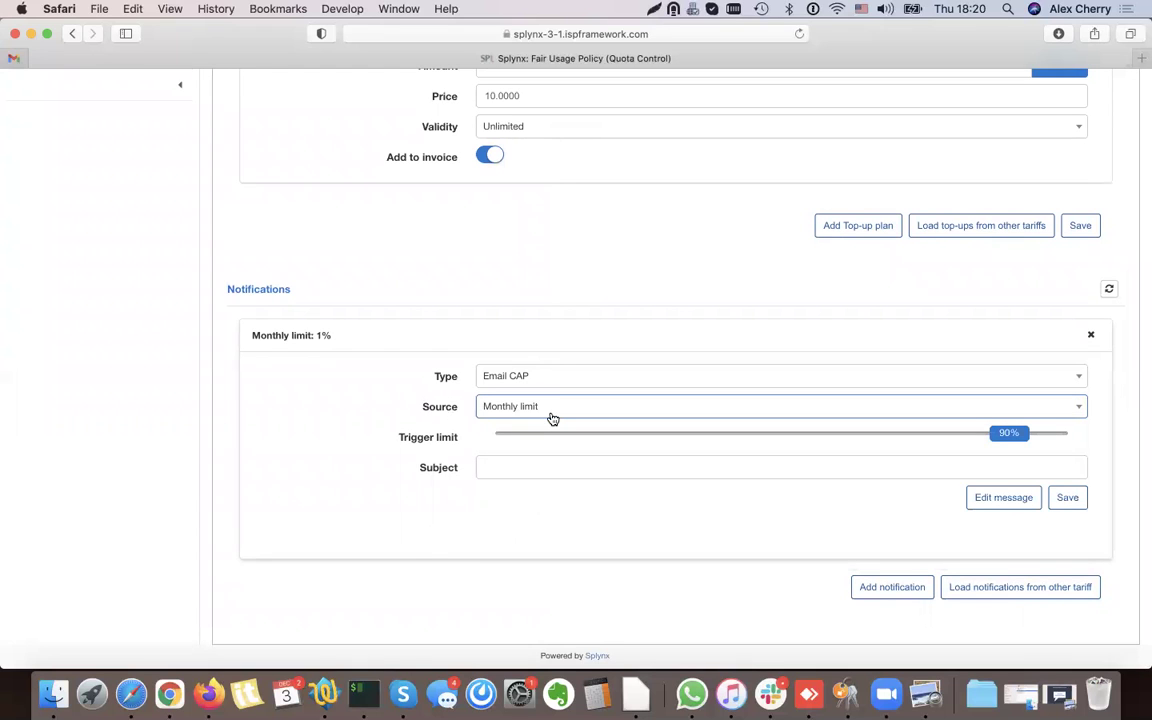
{"action": "scroll", "coordinate": [550, 417], "scroll_direction": "up", "scroll_amount": 10}
{"action": "left_click", "coordinate": [484, 122]}
Enter 100 GB as the monthly traffic limit and save the CAP settings
{"action": "scroll", "coordinate": [484, 124], "scroll_direction": "up", "scroll_amount": 1}
{"action": "type", "text": "0"}
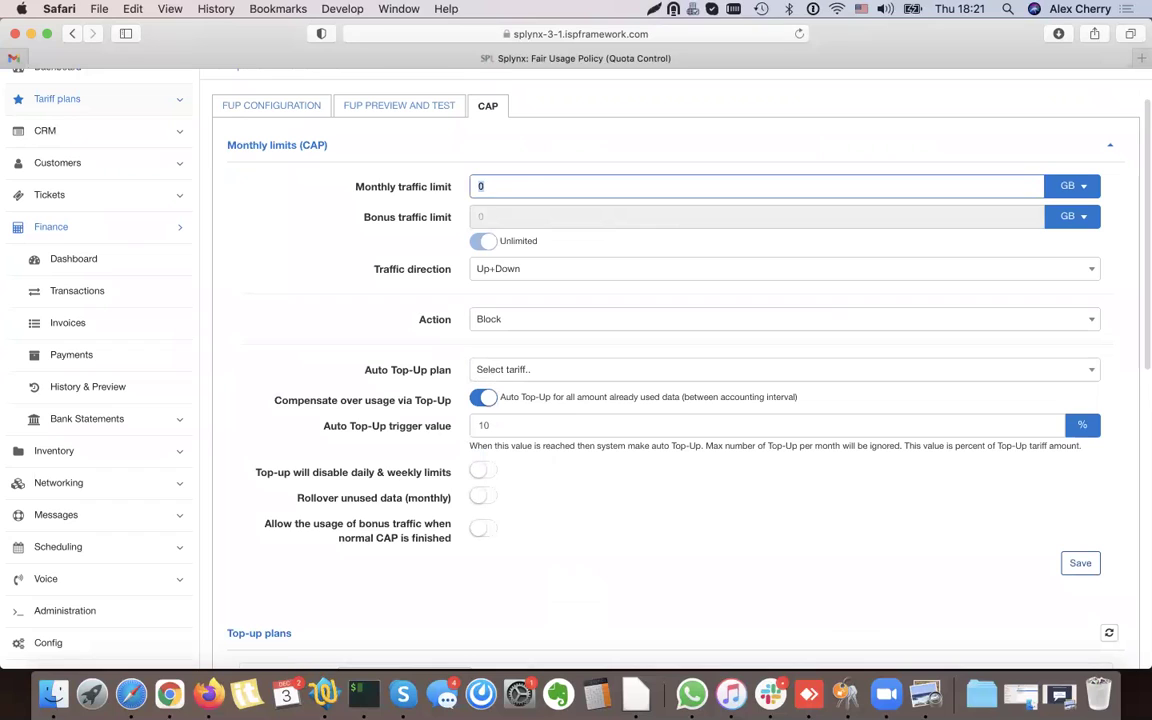
{"action": "type", "text": "10"}
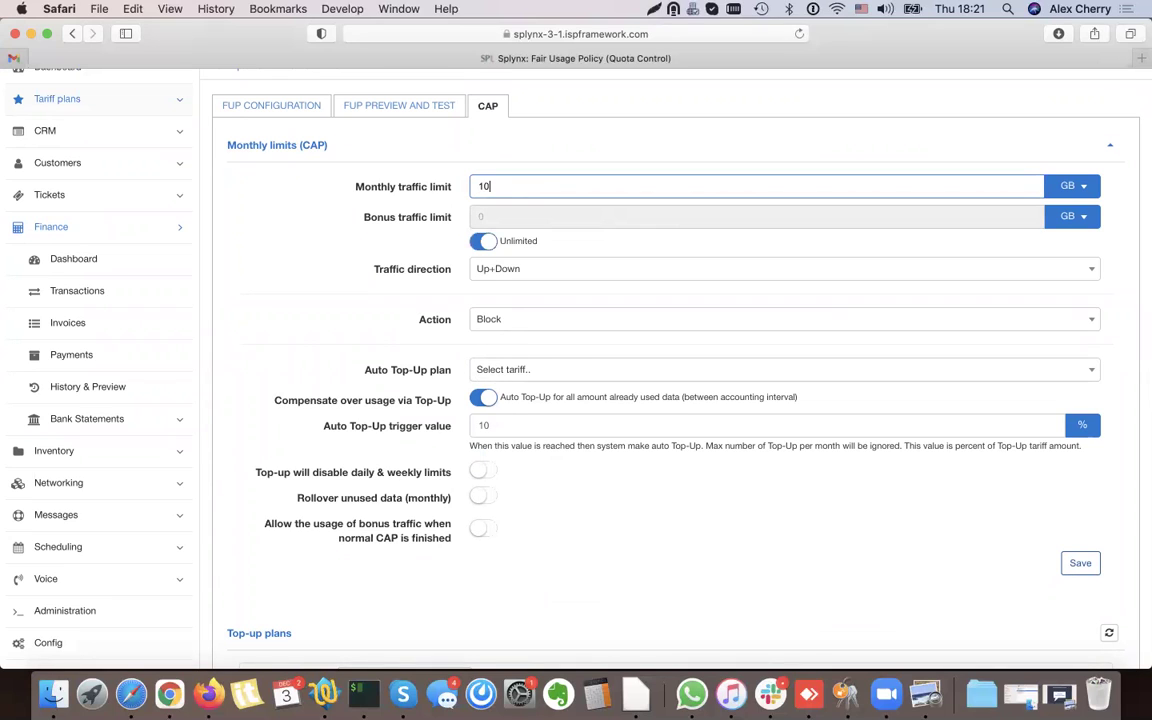
{"action": "type", "text": "0"}
{"action": "left_click", "coordinate": [1074, 566]}
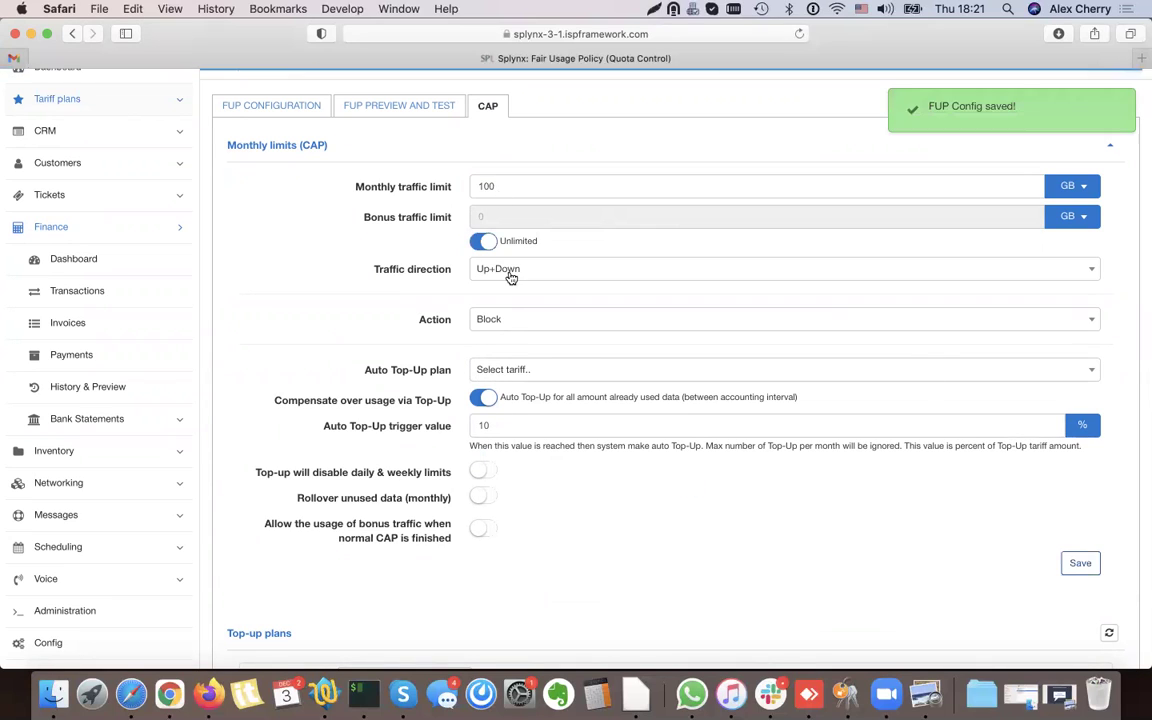
{"action": "scroll", "coordinate": [573, 478], "scroll_direction": "down", "scroll_amount": 10}
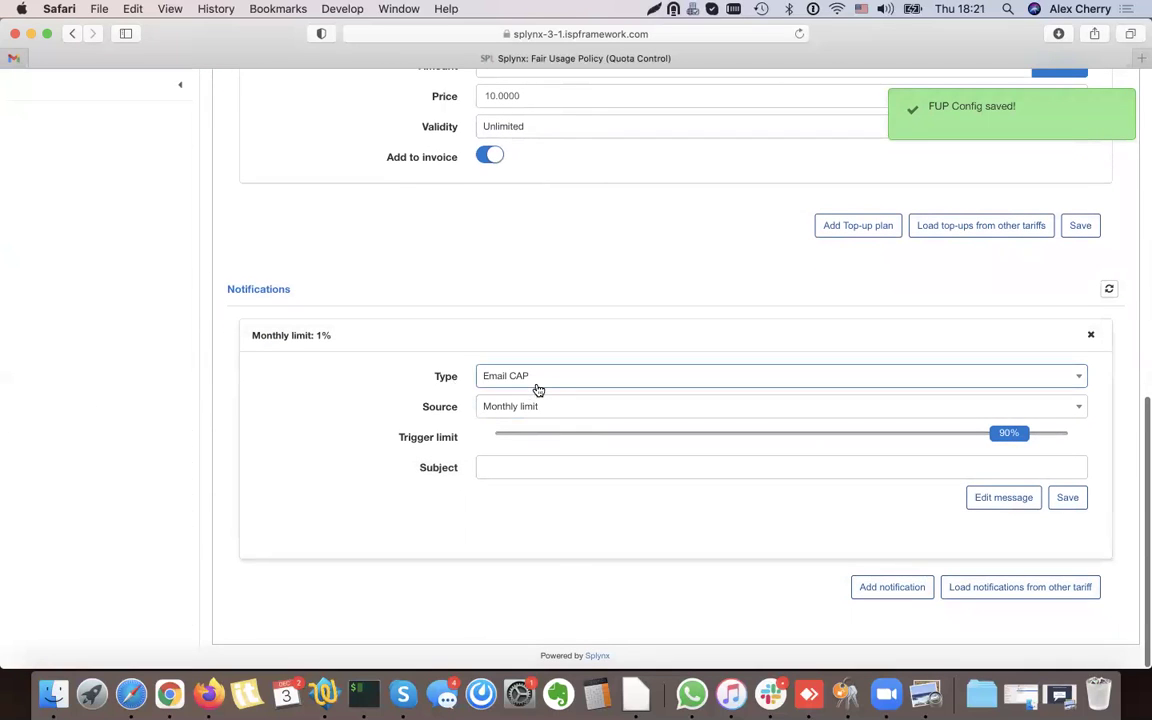
Keep the Email CAP type and load the 80% monthly data usage notification email template
{"action": "left_click", "coordinate": [540, 385]}
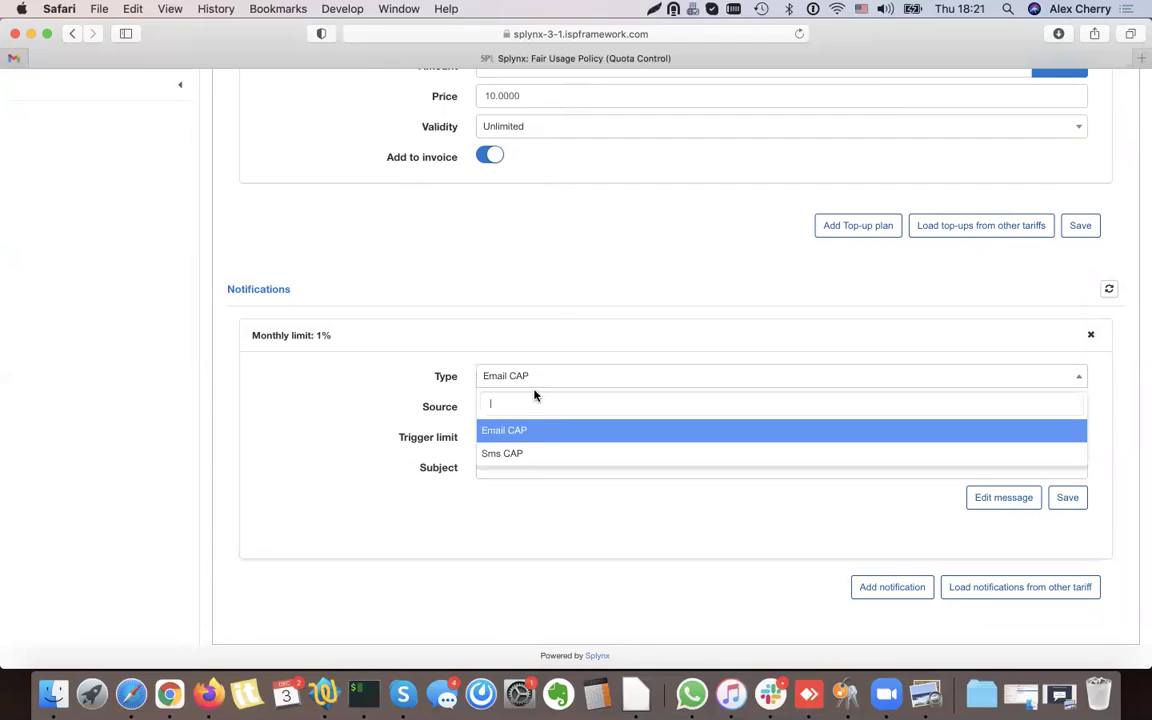
{"action": "left_click", "coordinate": [537, 387]}
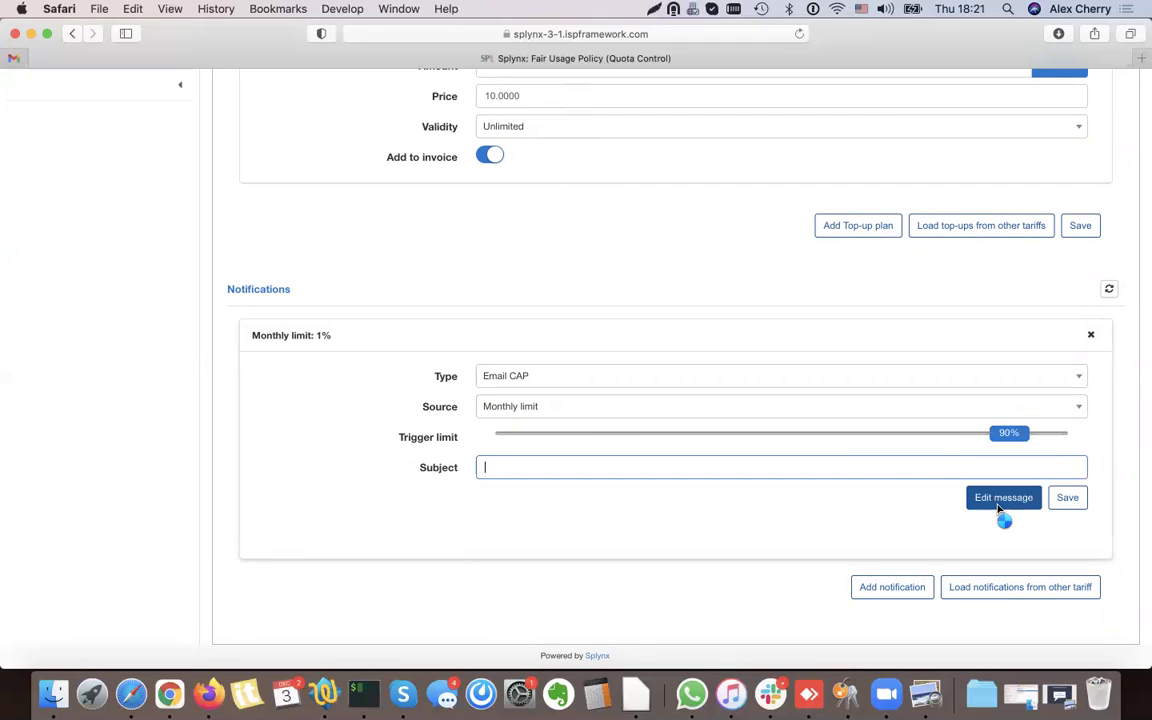
{"action": "left_click", "coordinate": [1003, 503]}
{"action": "left_click", "coordinate": [399, 496]}
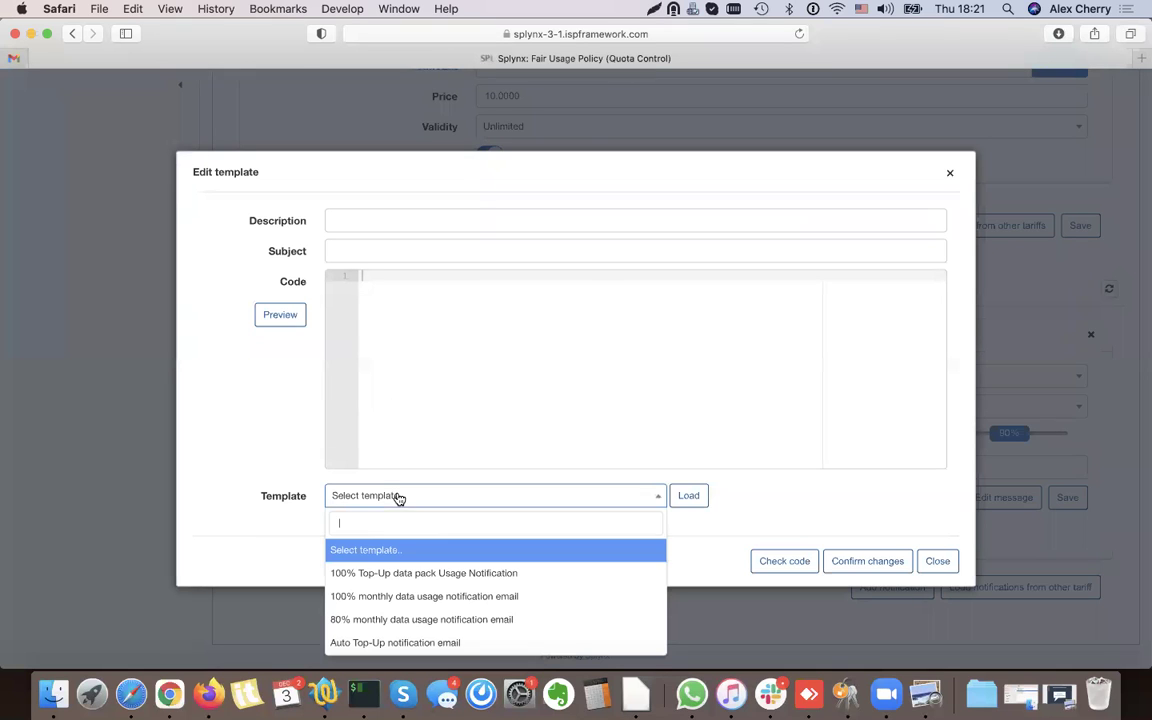
{"action": "left_click", "coordinate": [420, 619]}
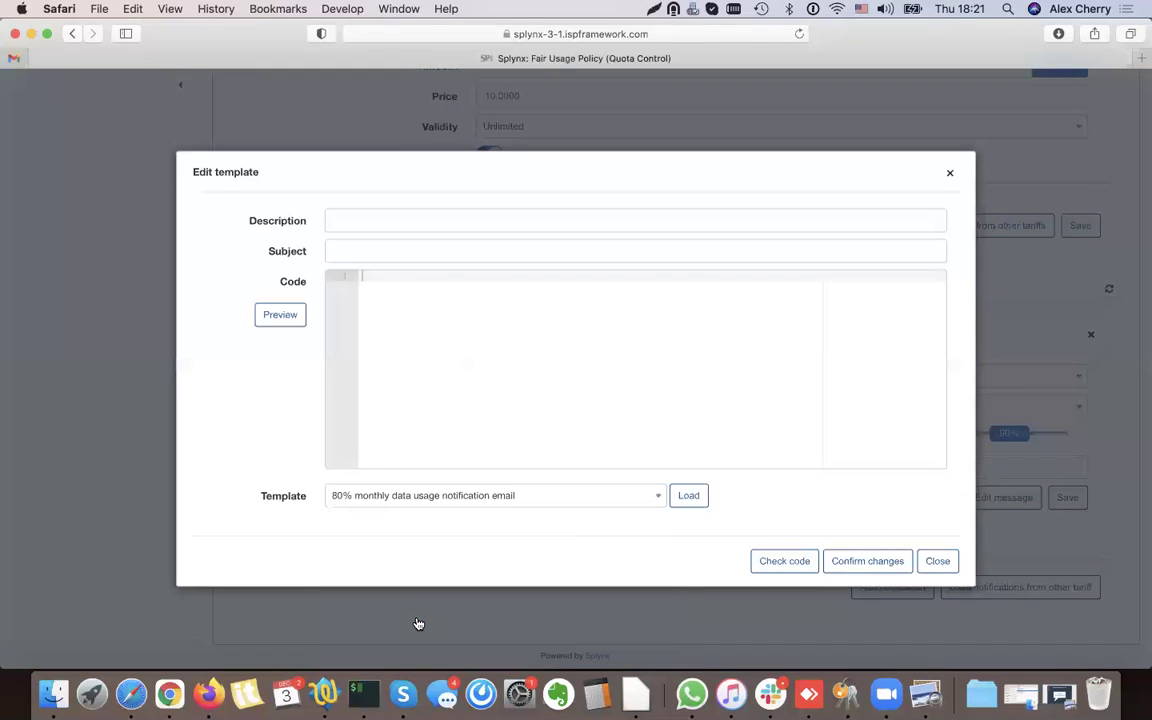
{"action": "left_click", "coordinate": [688, 495]}
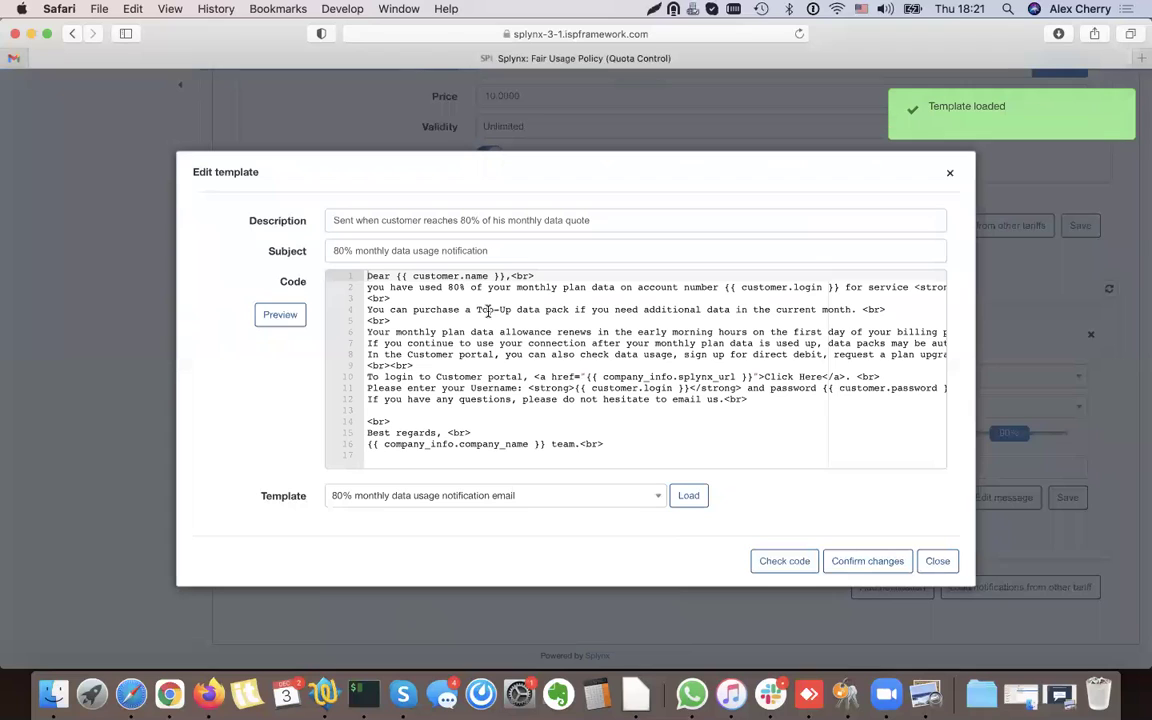
Change 80% to 90% in the template's subject and message text
{"action": "left_click", "coordinate": [341, 251]}
{"action": "key", "text": "BackSpace"}
{"action": "type", "text": "9"}
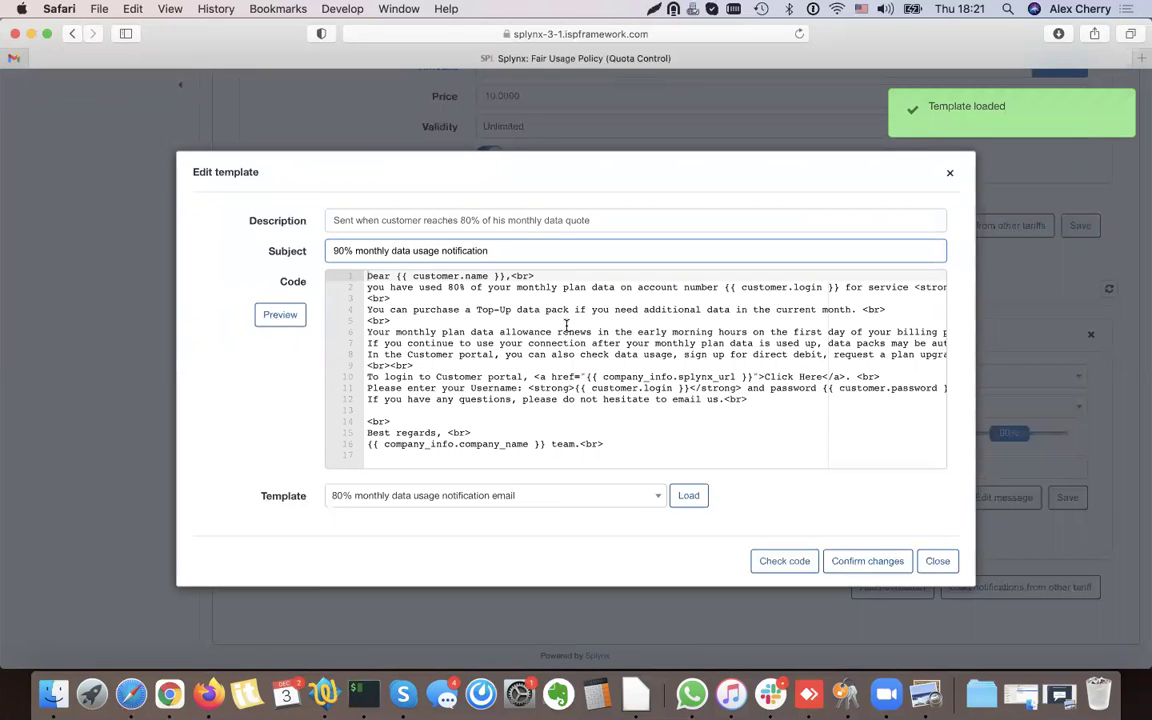
{"action": "scroll", "coordinate": [566, 325], "scroll_direction": "right", "scroll_amount": 10}
{"action": "scroll", "coordinate": [566, 325], "scroll_direction": "left", "scroll_amount": 10}
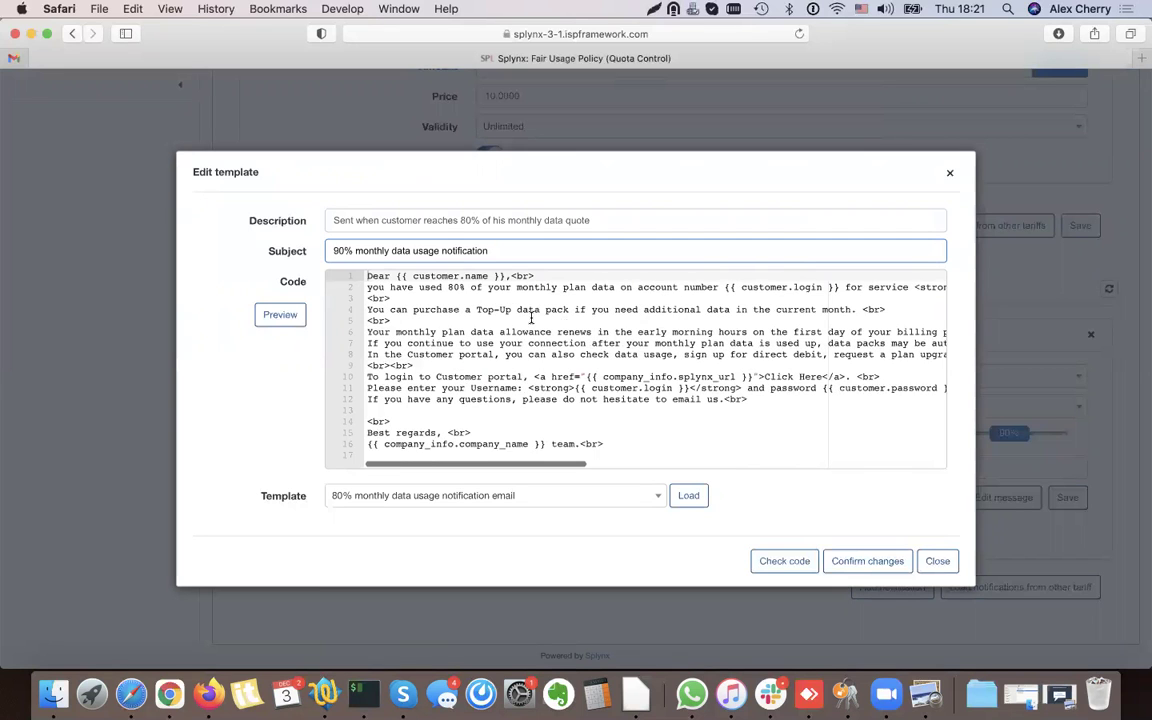
{"action": "left_click", "coordinate": [453, 287]}
{"action": "key", "text": "BackSpace"}
{"action": "type", "text": "9"}
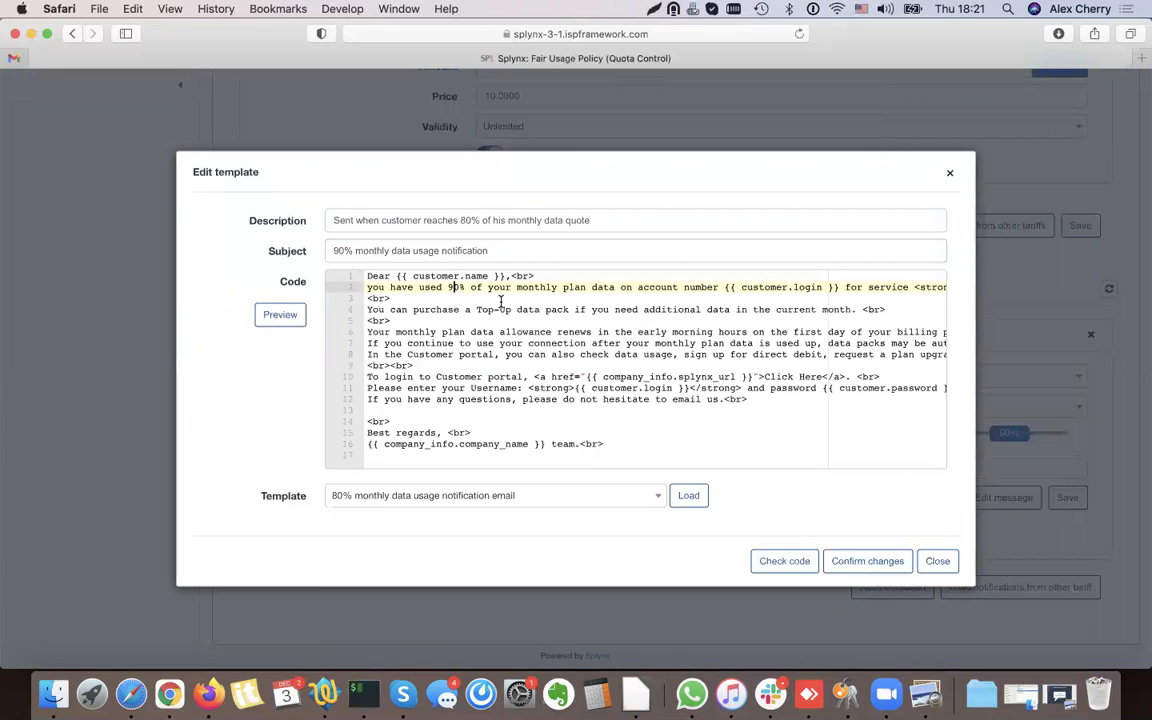
{"action": "scroll", "coordinate": [525, 345], "scroll_direction": "right", "scroll_amount": 5}
{"action": "scroll", "coordinate": [560, 380], "scroll_direction": "left", "scroll_amount": 5}
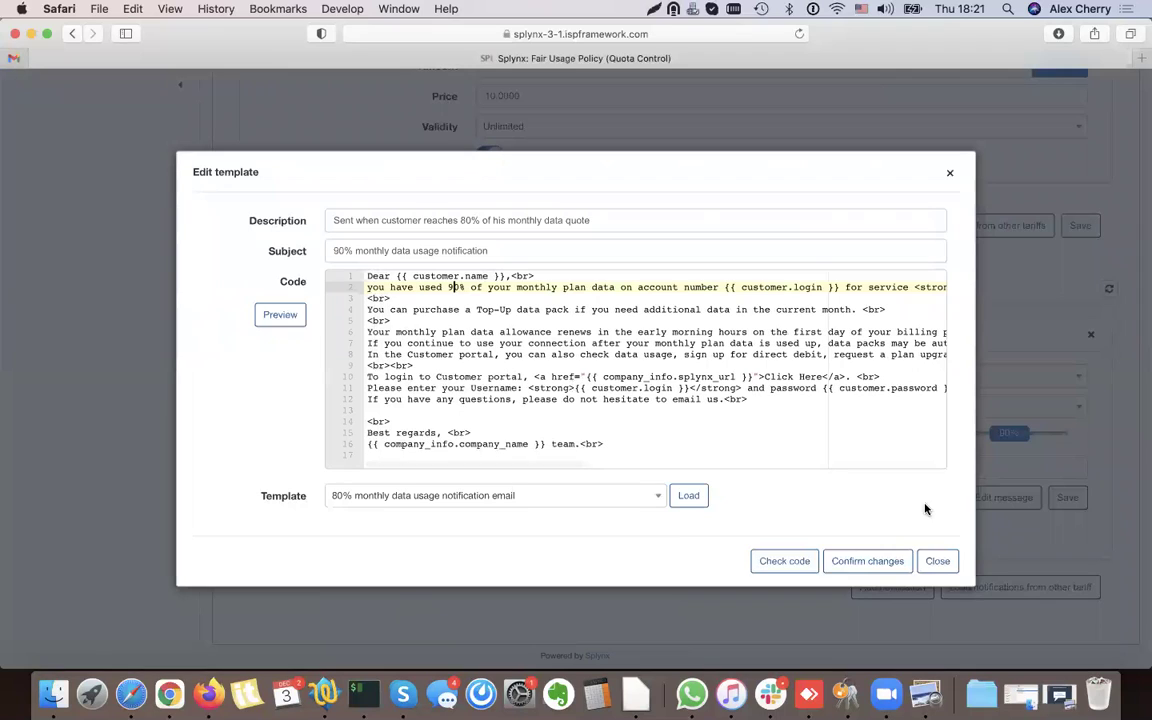
Apply the edited 90% template and begin changing the notification subject's 80%
{"action": "left_click", "coordinate": [938, 561]}
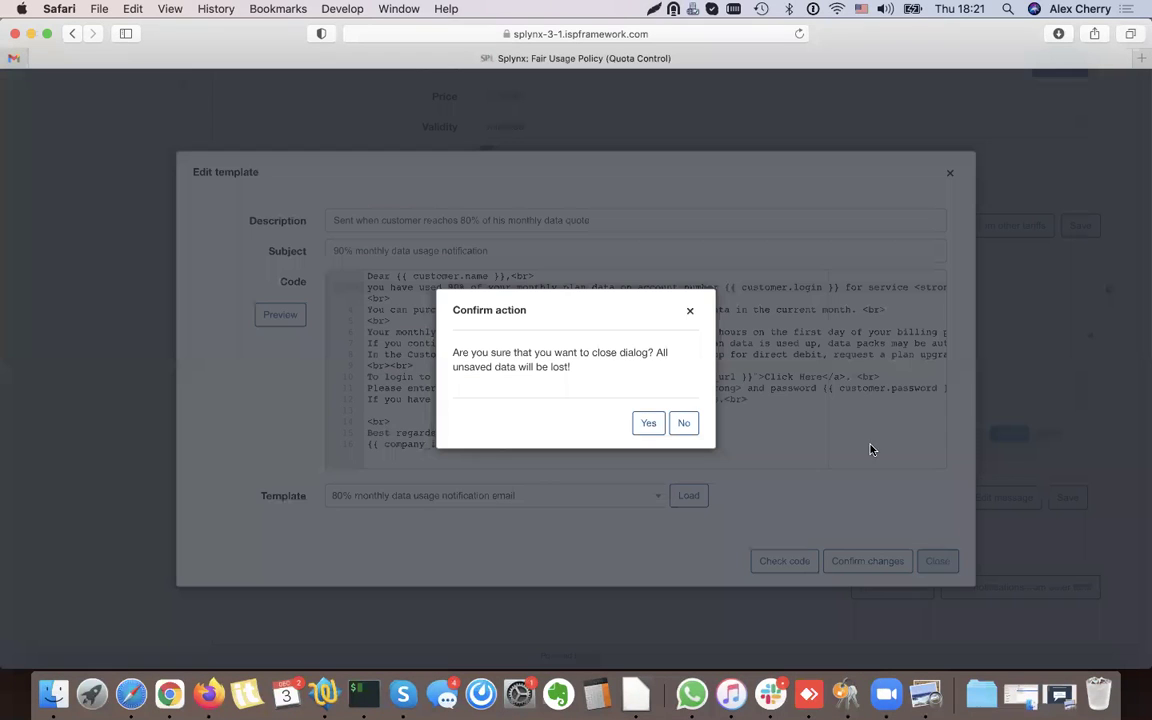
{"action": "left_click", "coordinate": [692, 425]}
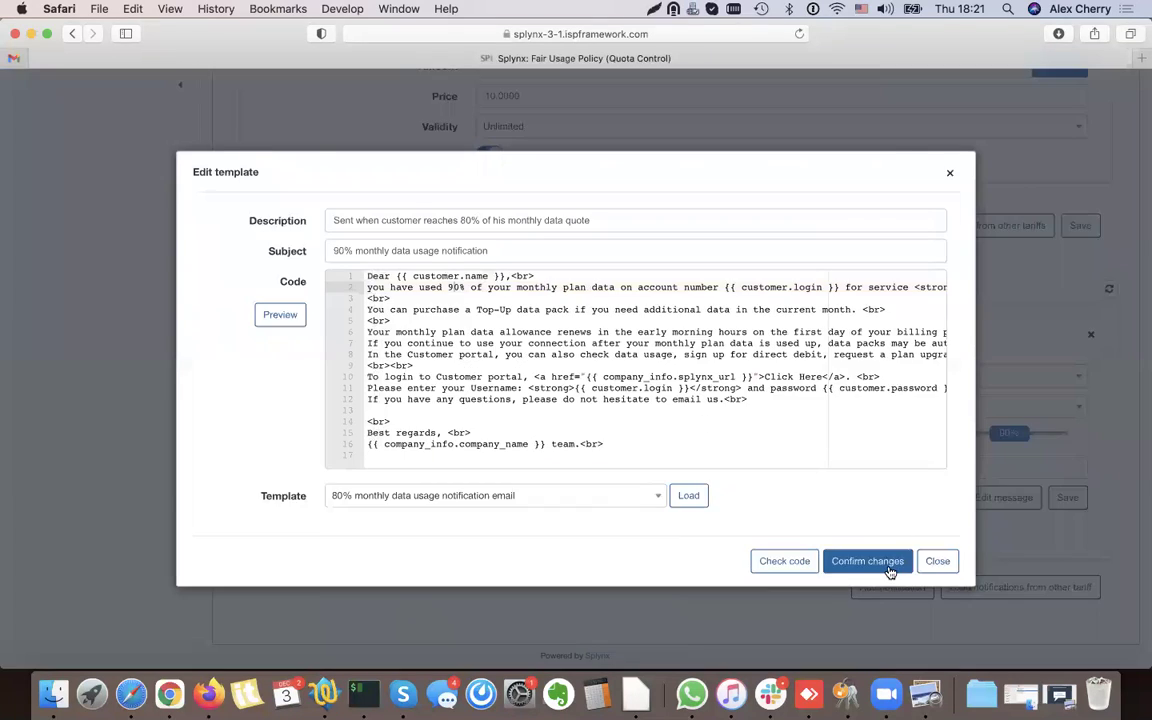
{"action": "left_click", "coordinate": [889, 568]}
{"action": "left_click", "coordinate": [492, 469]}
{"action": "key", "text": "BackSpace"}
Finish the subject as 90% and save the monthly-limit notification
{"action": "type", "text": "9"}
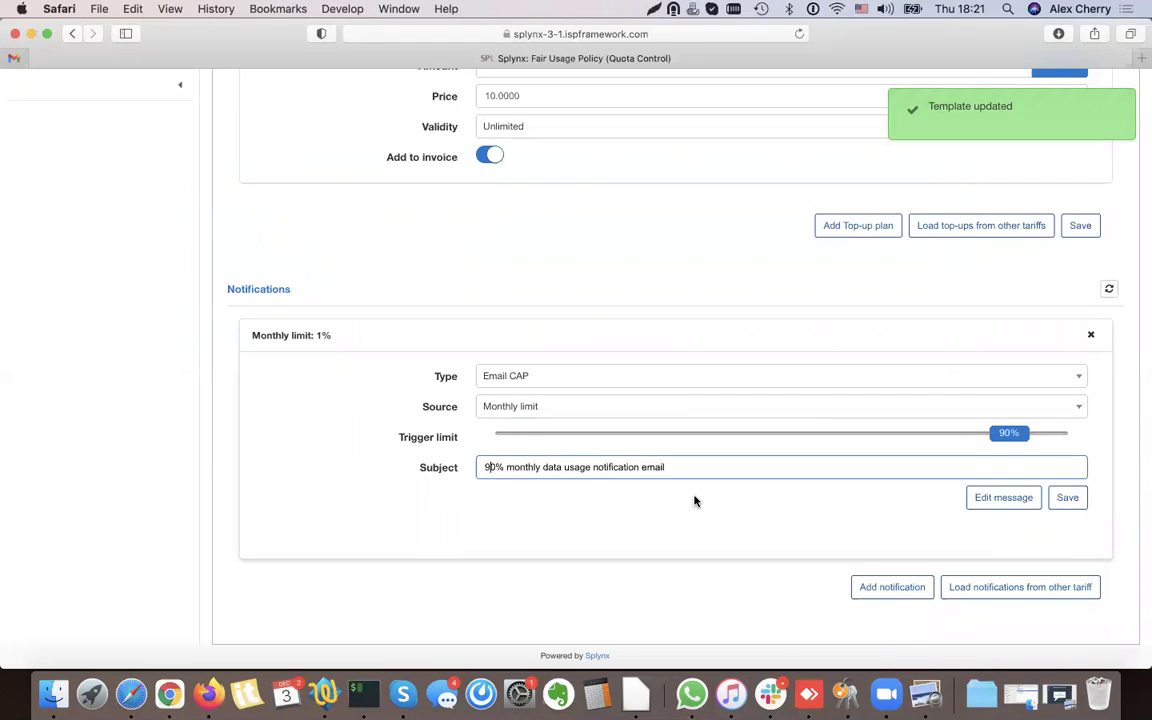
{"action": "left_click", "coordinate": [1070, 499]}
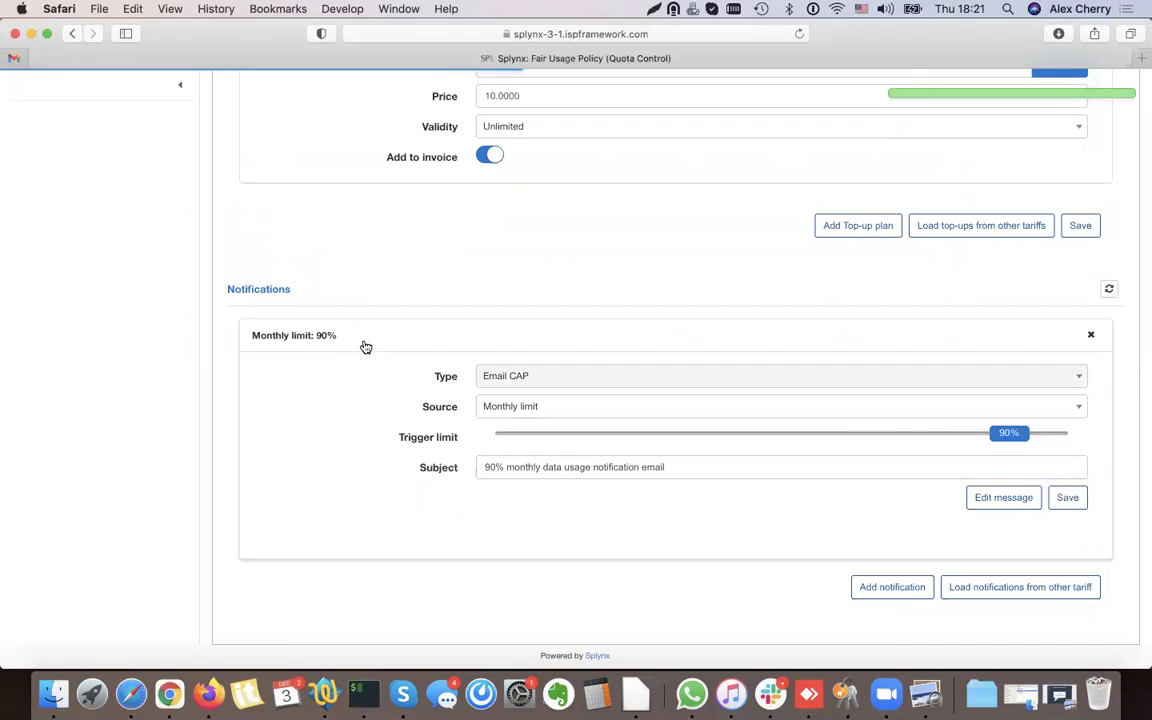
{"action": "left_click", "coordinate": [540, 458]}
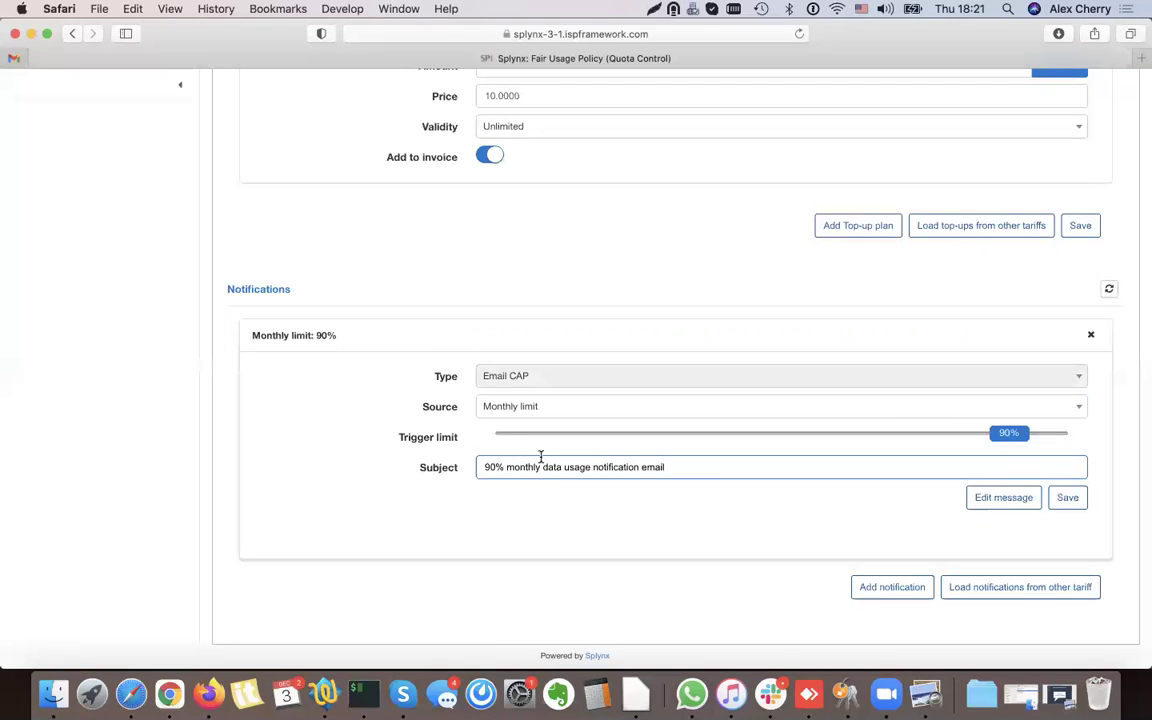
Add a second notification on Top-up action using the Auto Top-Up notification email template
{"action": "left_click", "coordinate": [910, 592]}
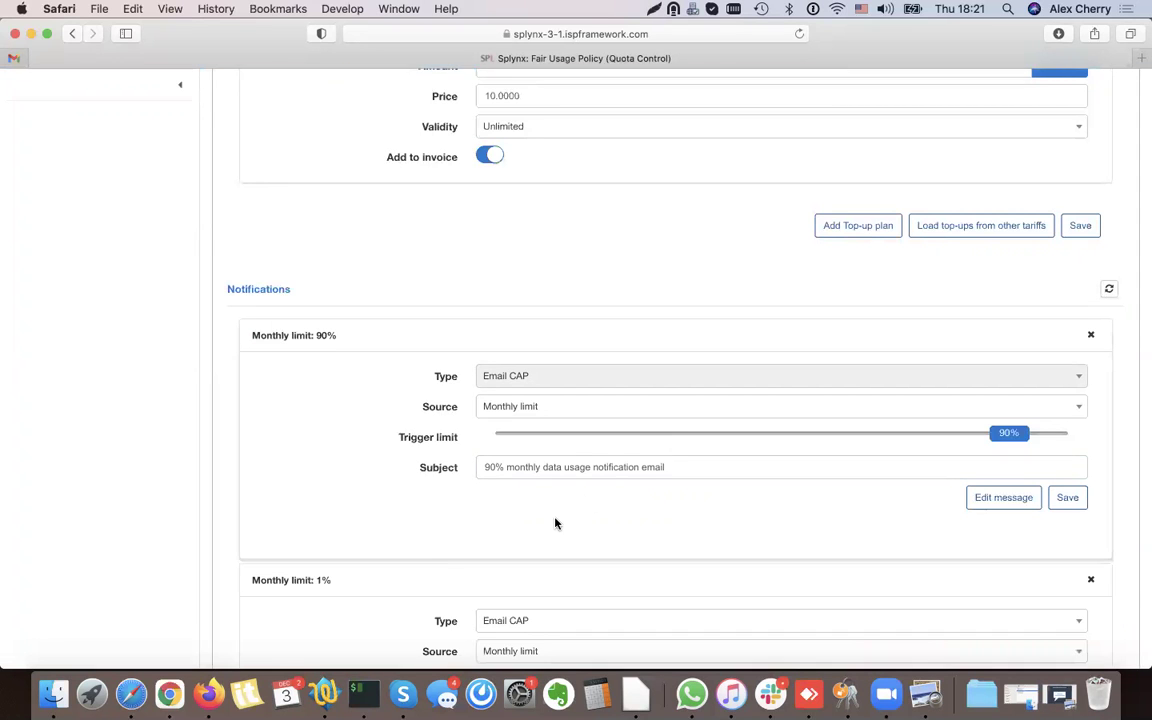
{"action": "scroll", "coordinate": [553, 524], "scroll_direction": "down", "scroll_amount": 5}
{"action": "left_click", "coordinate": [537, 408]}
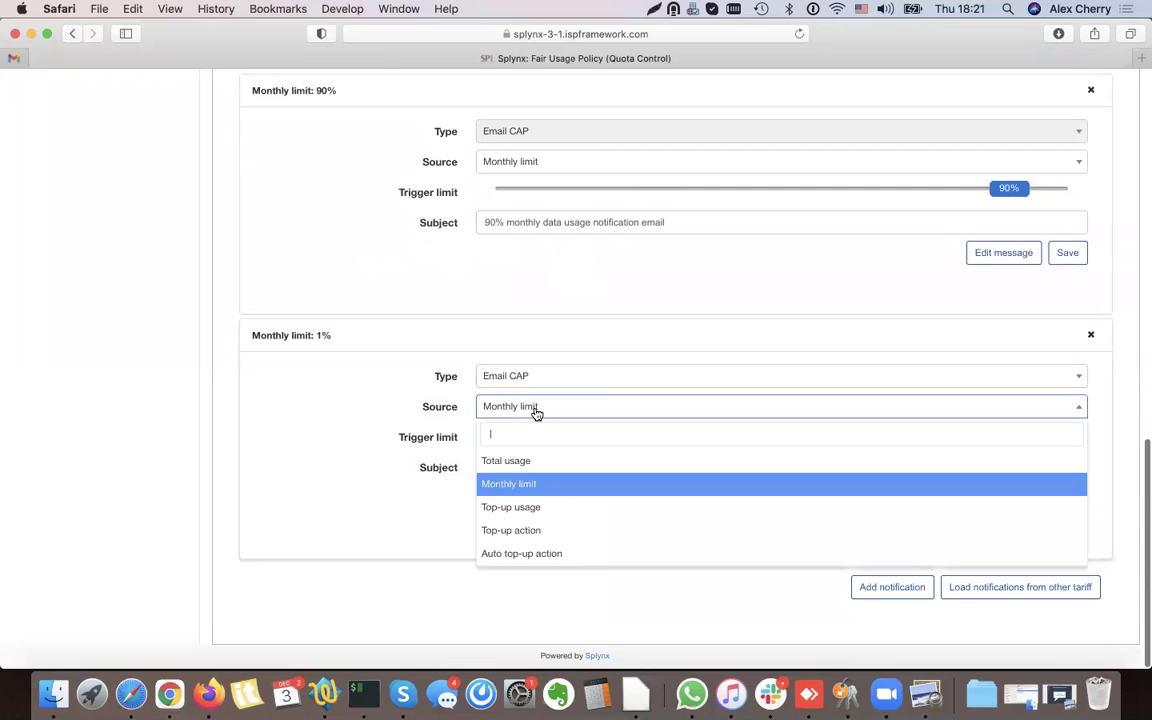
{"action": "left_click", "coordinate": [538, 531]}
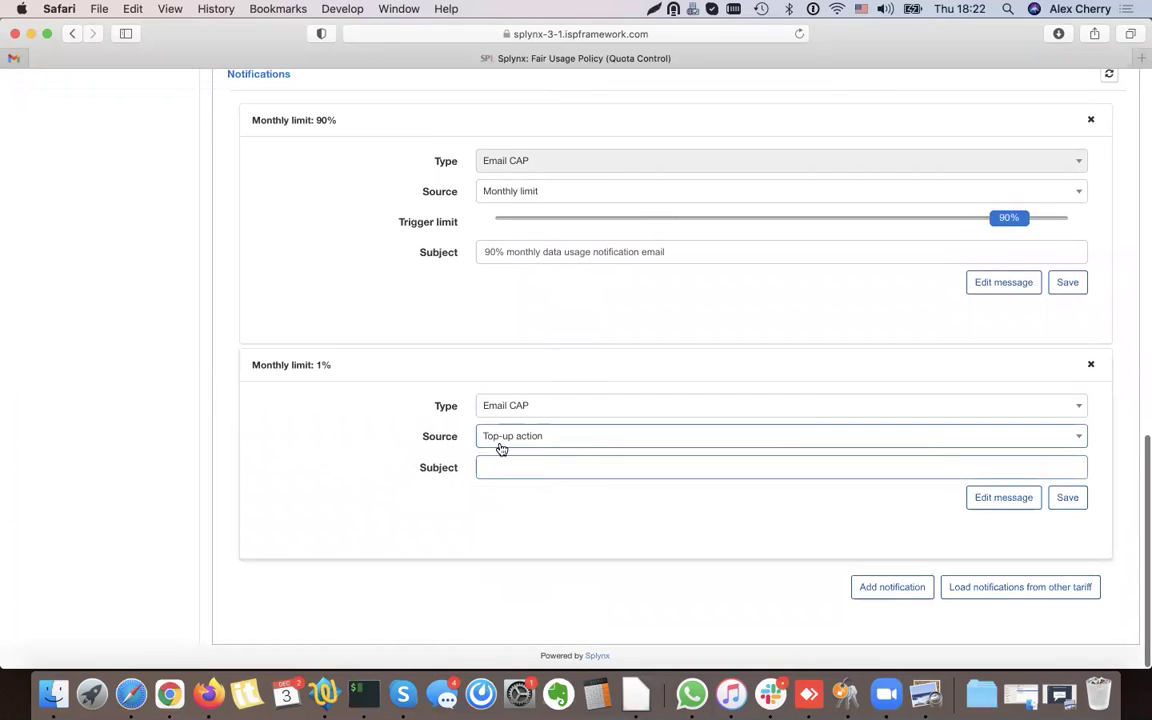
{"action": "left_click", "coordinate": [1008, 500]}
{"action": "left_click", "coordinate": [432, 500]}
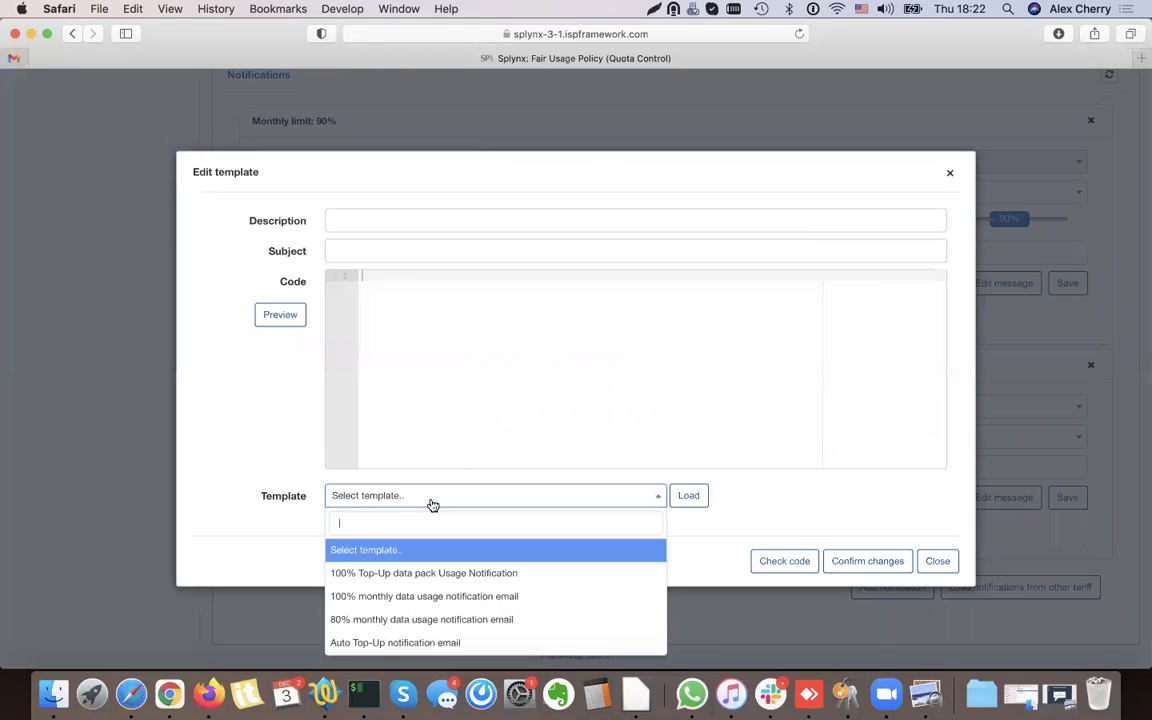
{"action": "left_click", "coordinate": [390, 642]}
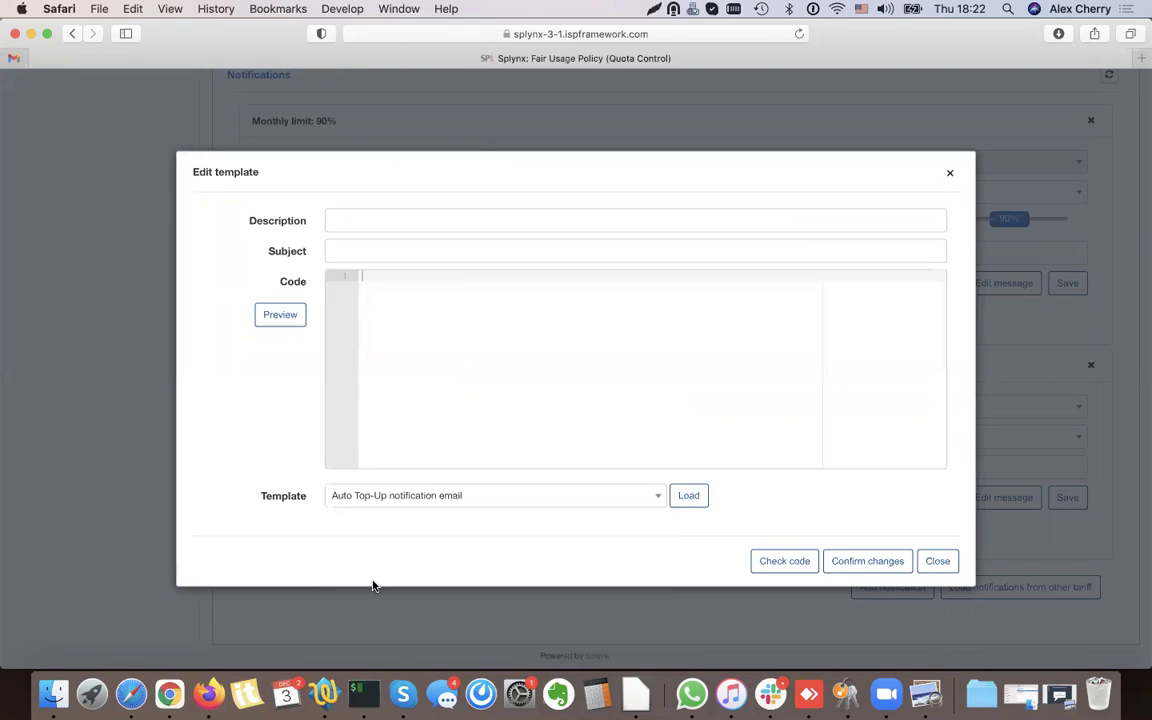
{"action": "left_click", "coordinate": [379, 498]}
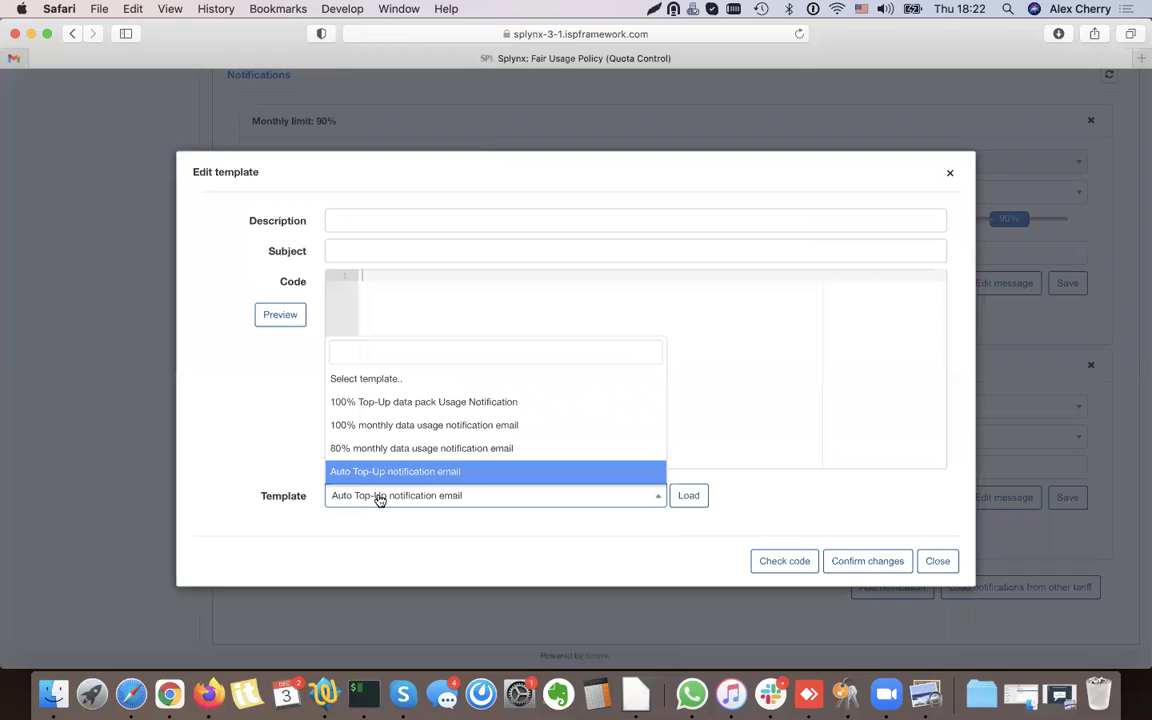
{"action": "left_click", "coordinate": [379, 498]}
{"action": "left_click", "coordinate": [689, 499]}
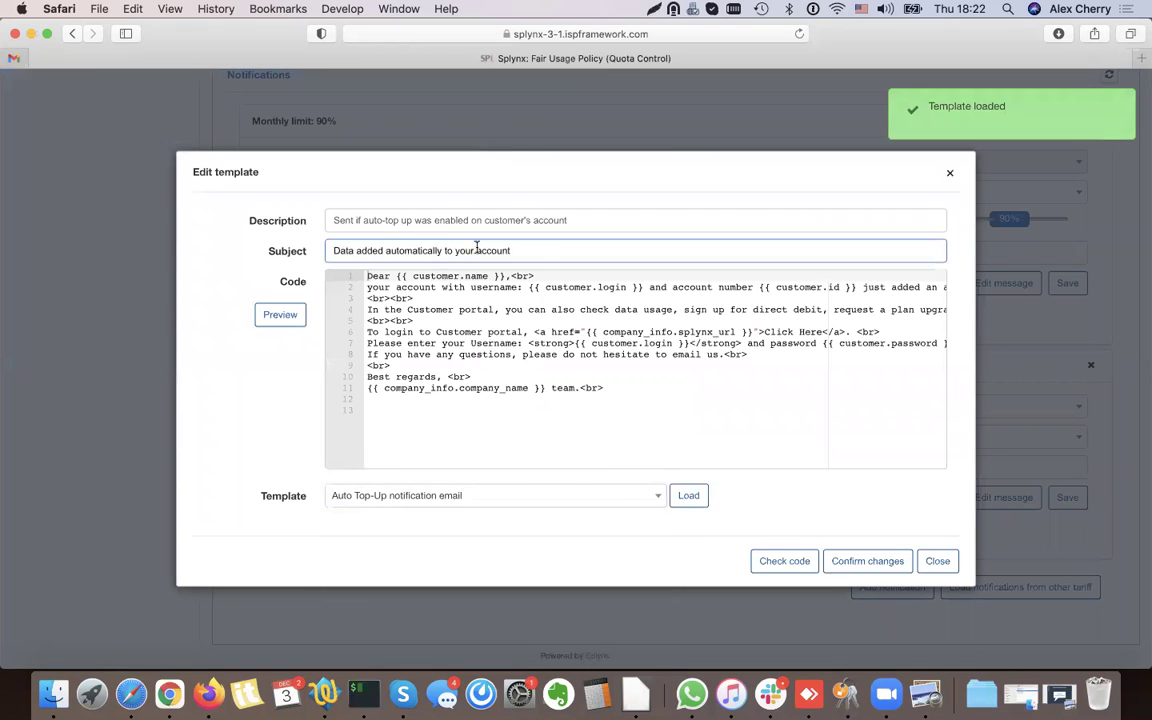
{"action": "left_click", "coordinate": [876, 561]}
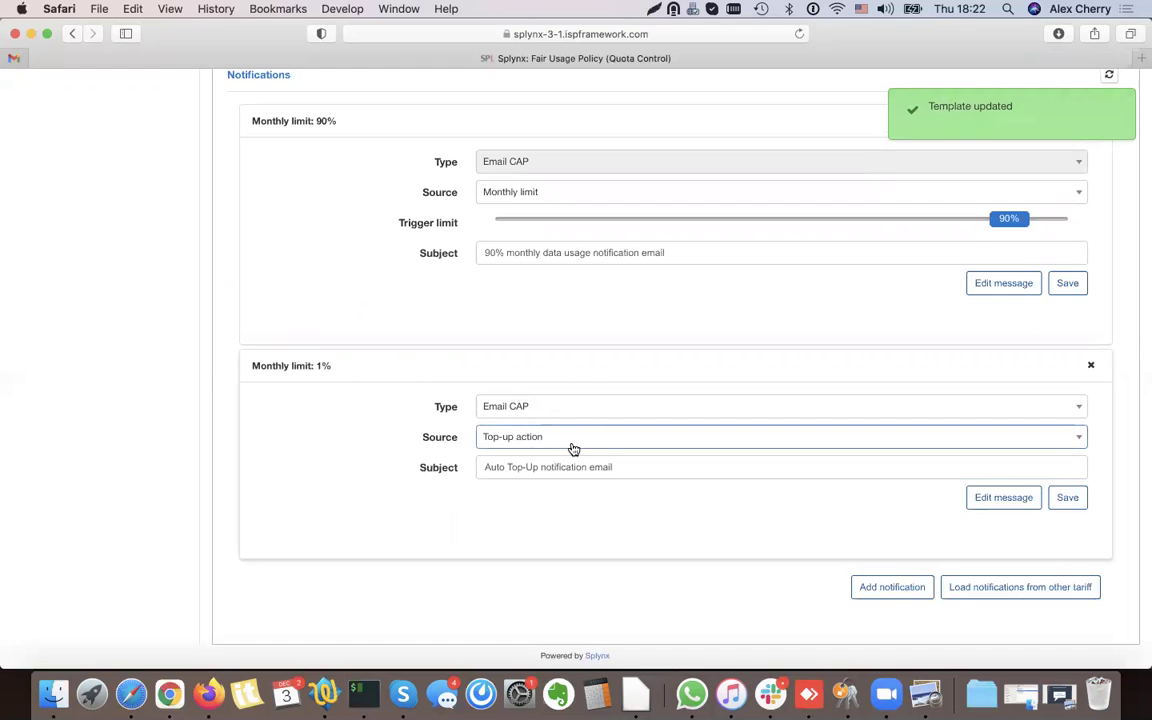
Add a third Email CAP notification triggered by Top-up usage at 90%
{"action": "scroll", "coordinate": [572, 452], "scroll_direction": "up", "scroll_amount": 1}
{"action": "scroll", "coordinate": [584, 462], "scroll_direction": "up", "scroll_amount": 6}
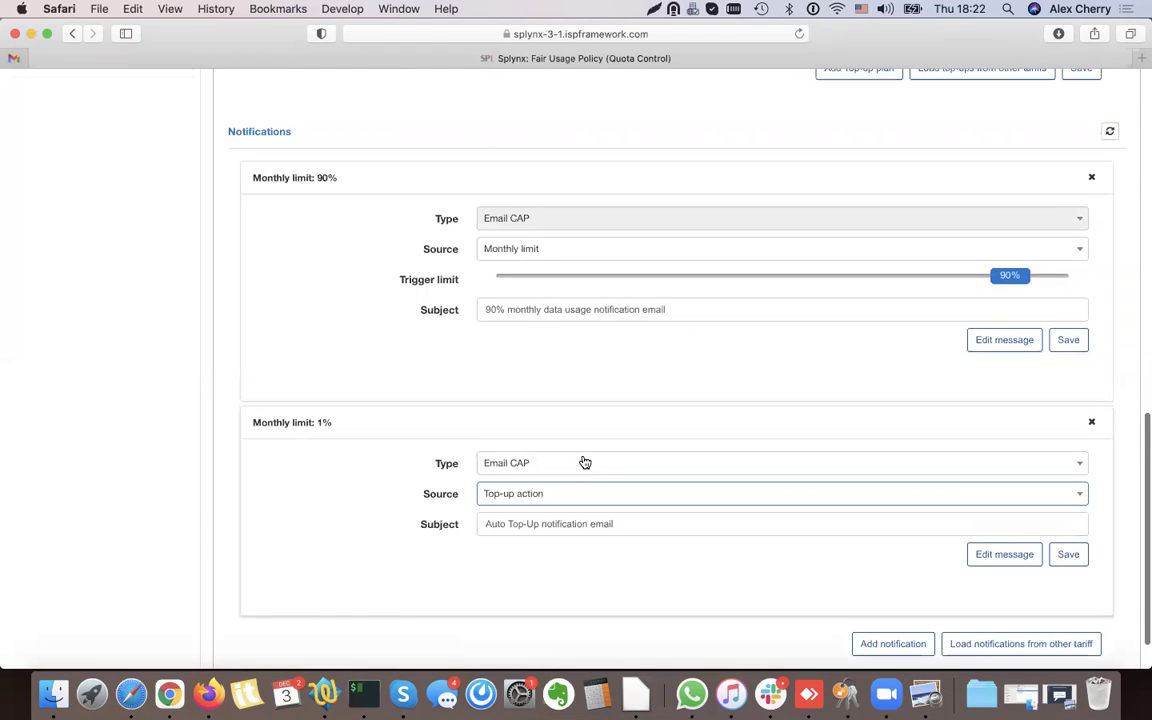
{"action": "scroll", "coordinate": [582, 461], "scroll_direction": "down", "scroll_amount": 8}
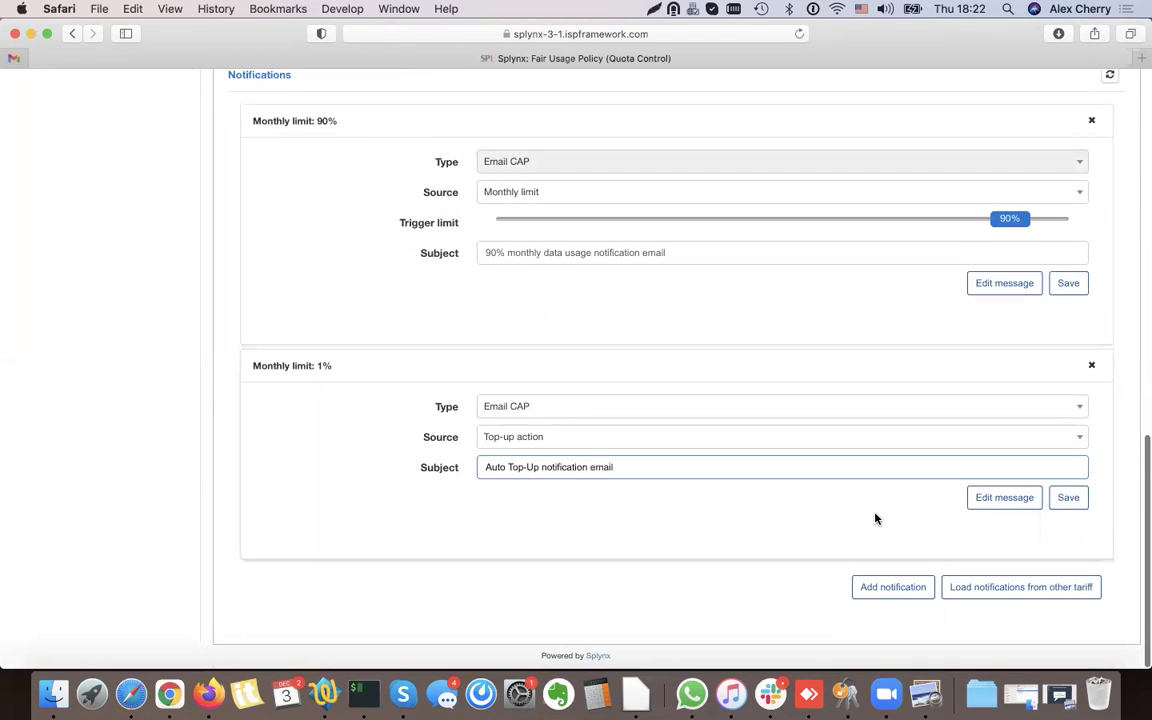
{"action": "left_click", "coordinate": [926, 588]}
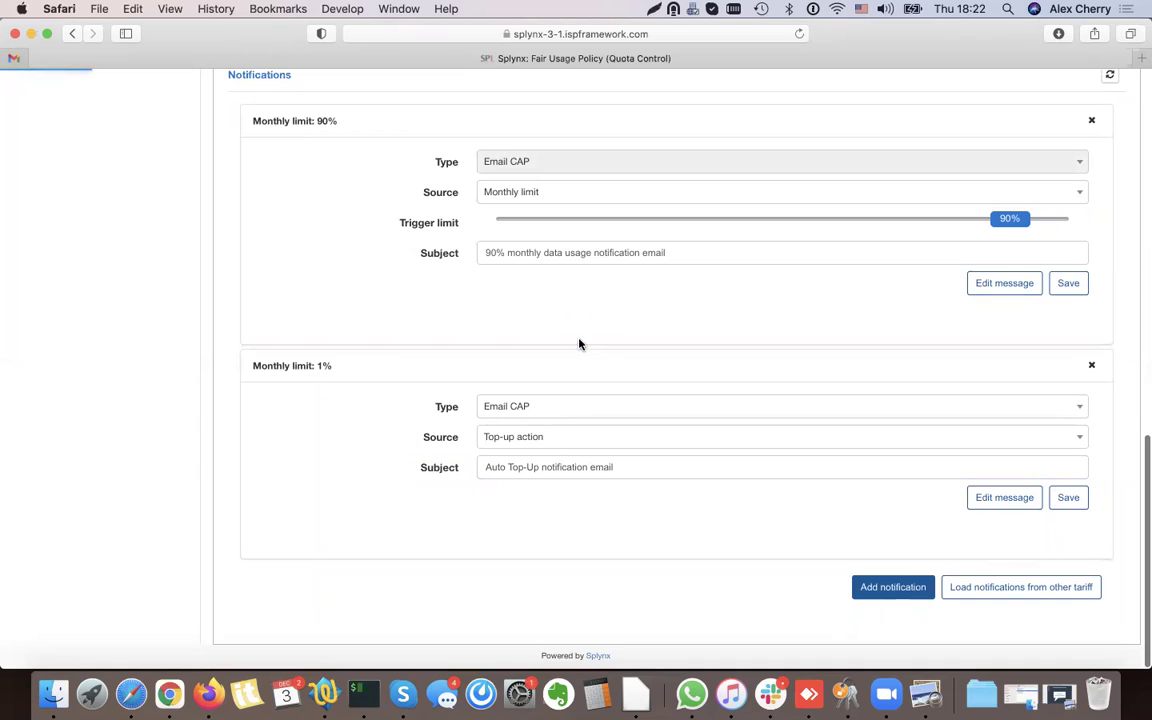
{"action": "scroll", "coordinate": [535, 476], "scroll_direction": "down", "scroll_amount": 3}
{"action": "left_click", "coordinate": [535, 445]}
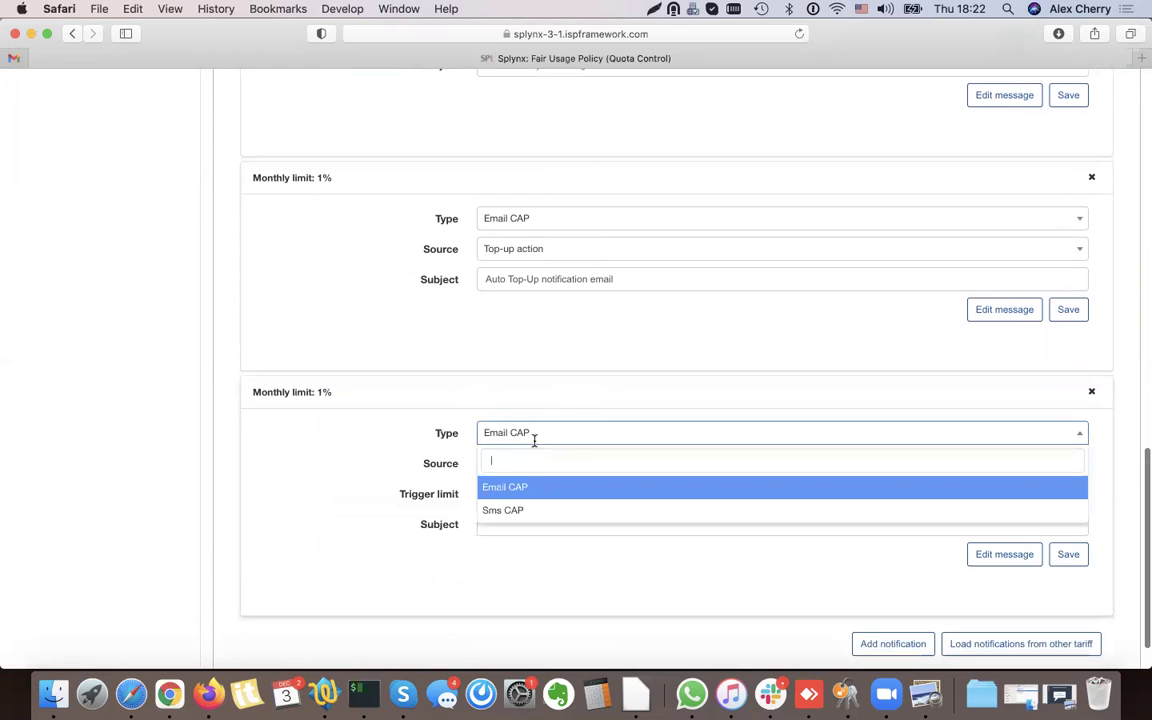
{"action": "left_click", "coordinate": [534, 444]}
{"action": "left_click", "coordinate": [550, 470]}
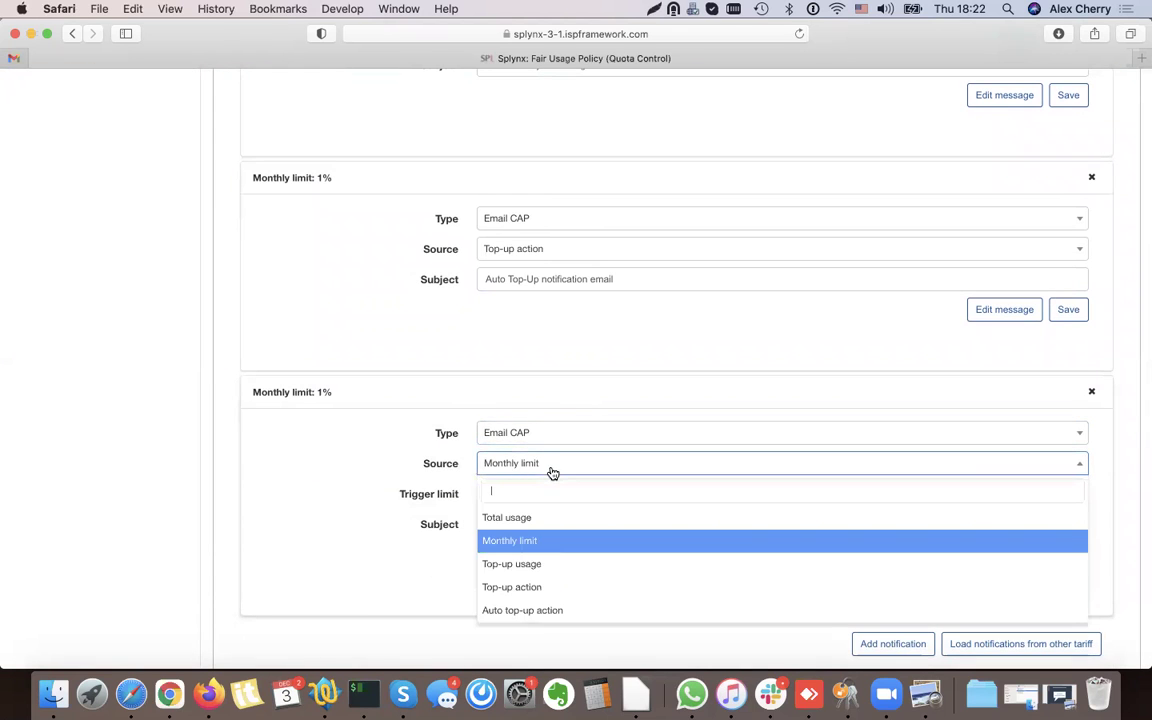
{"action": "left_click", "coordinate": [540, 564]}
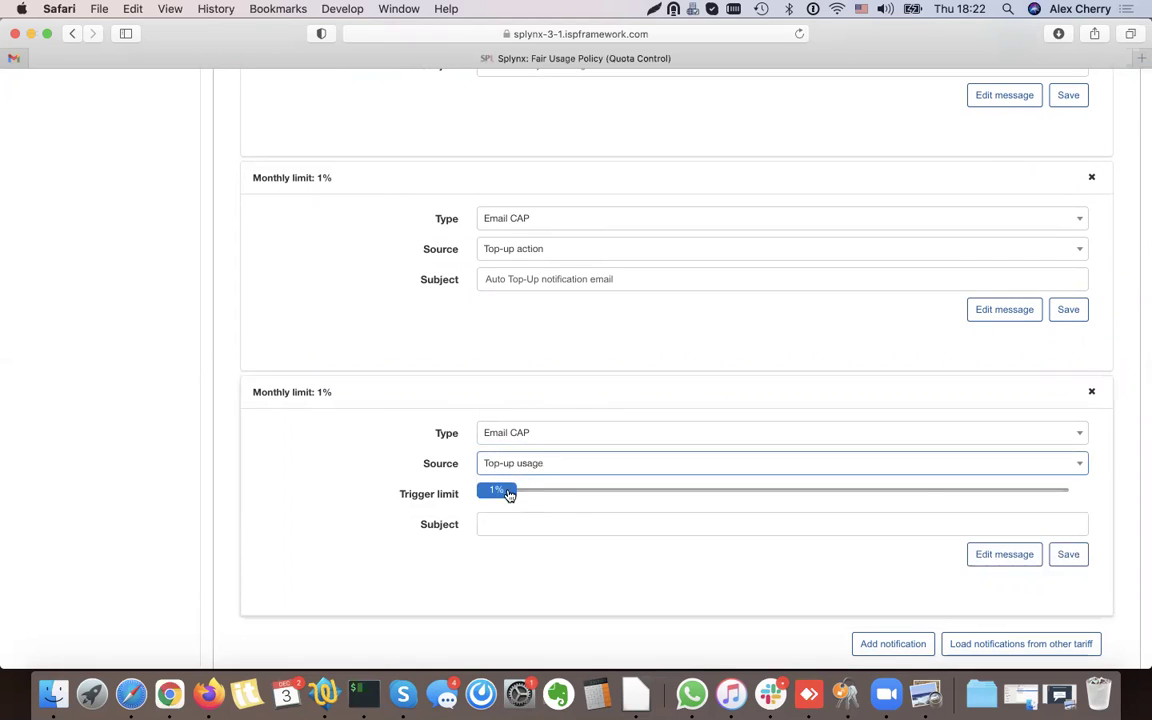
{"action": "left_click", "coordinate": [975, 492]}
{"action": "left_click_drag", "start_coordinate": [995, 495], "coordinate": [1011, 493]}
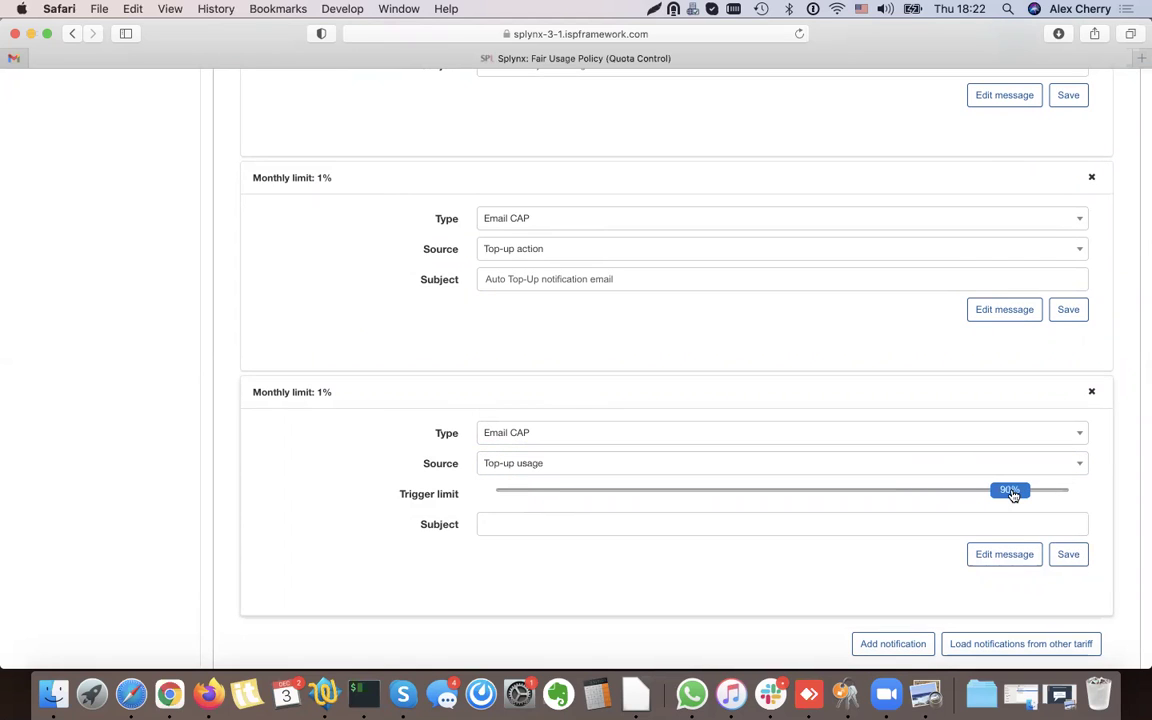
Load the 100% Top-Up data pack Usage Notification template and change 100% to 90% in the message
{"action": "left_click", "coordinate": [993, 556]}
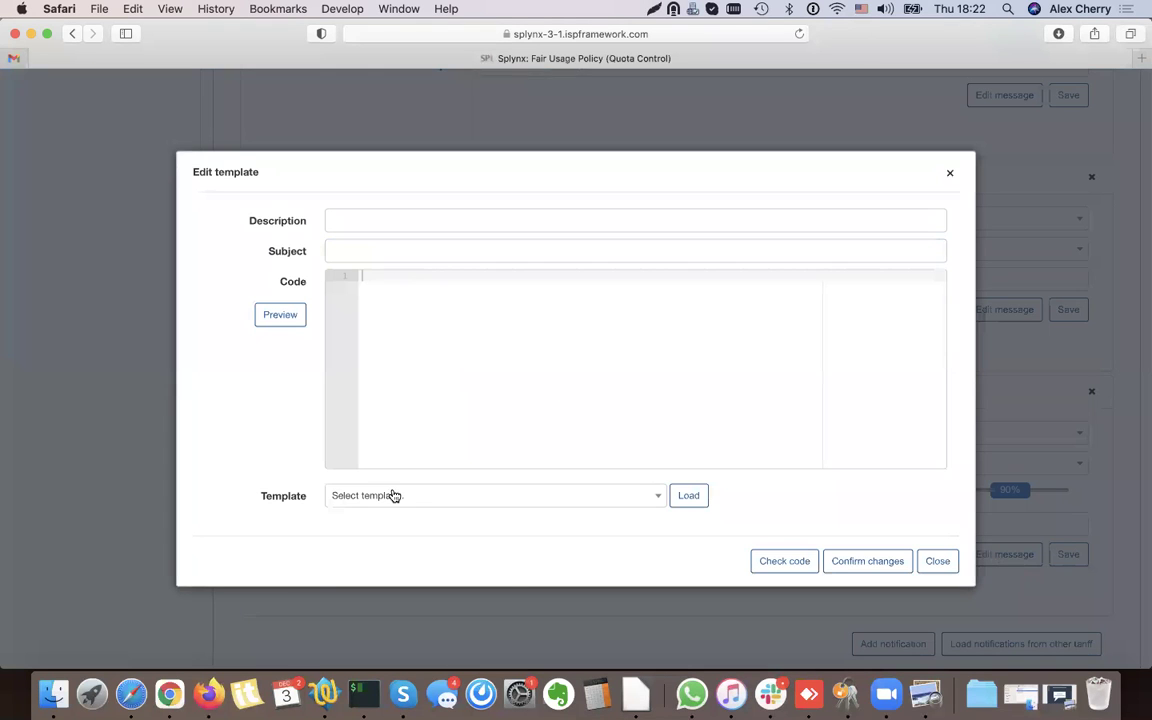
{"action": "left_click", "coordinate": [396, 506]}
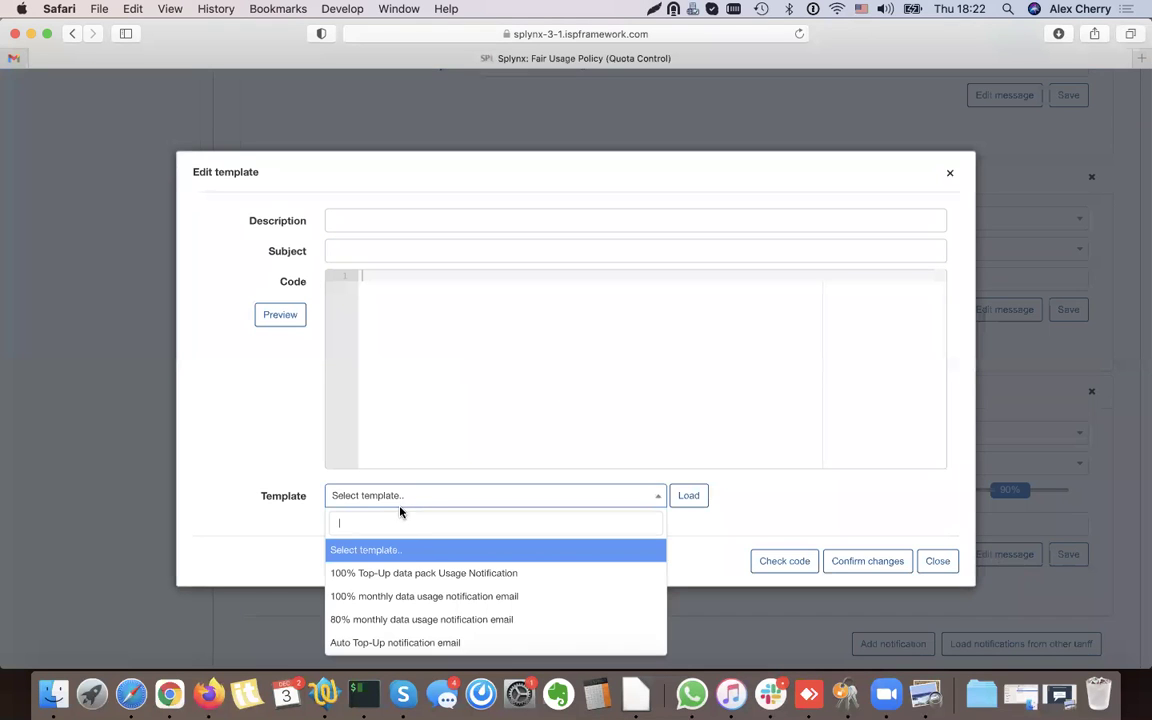
{"action": "left_click", "coordinate": [426, 574]}
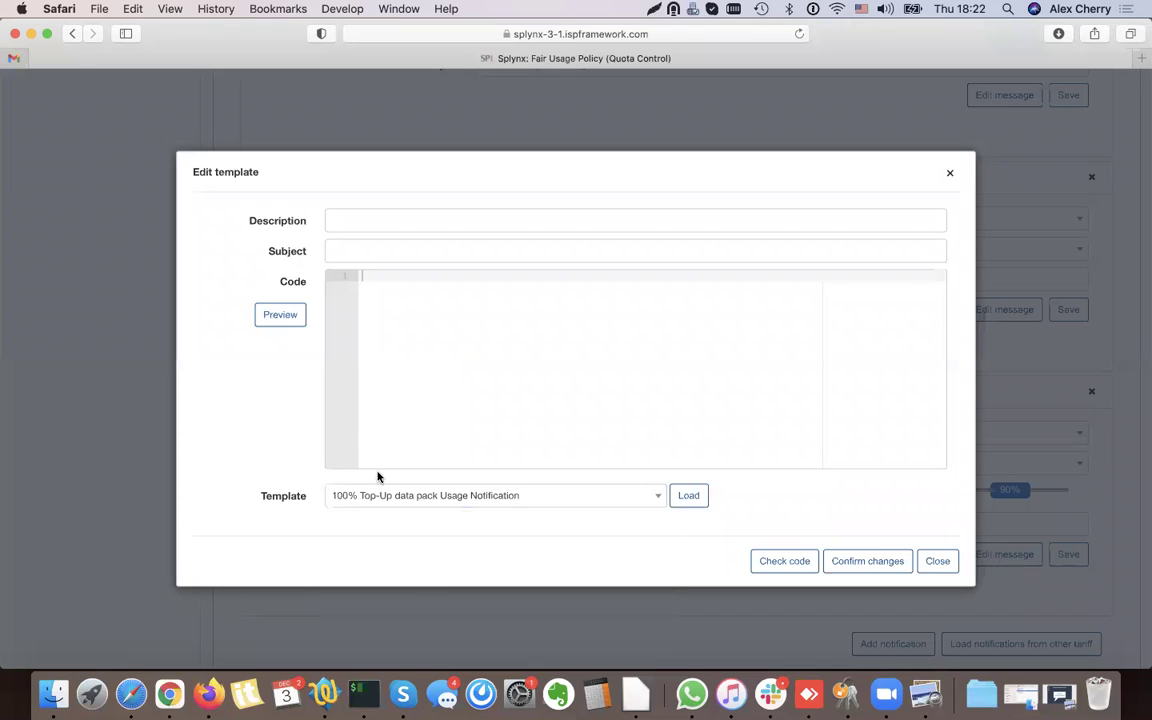
{"action": "left_click", "coordinate": [692, 498]}
{"action": "left_click", "coordinate": [342, 251]}
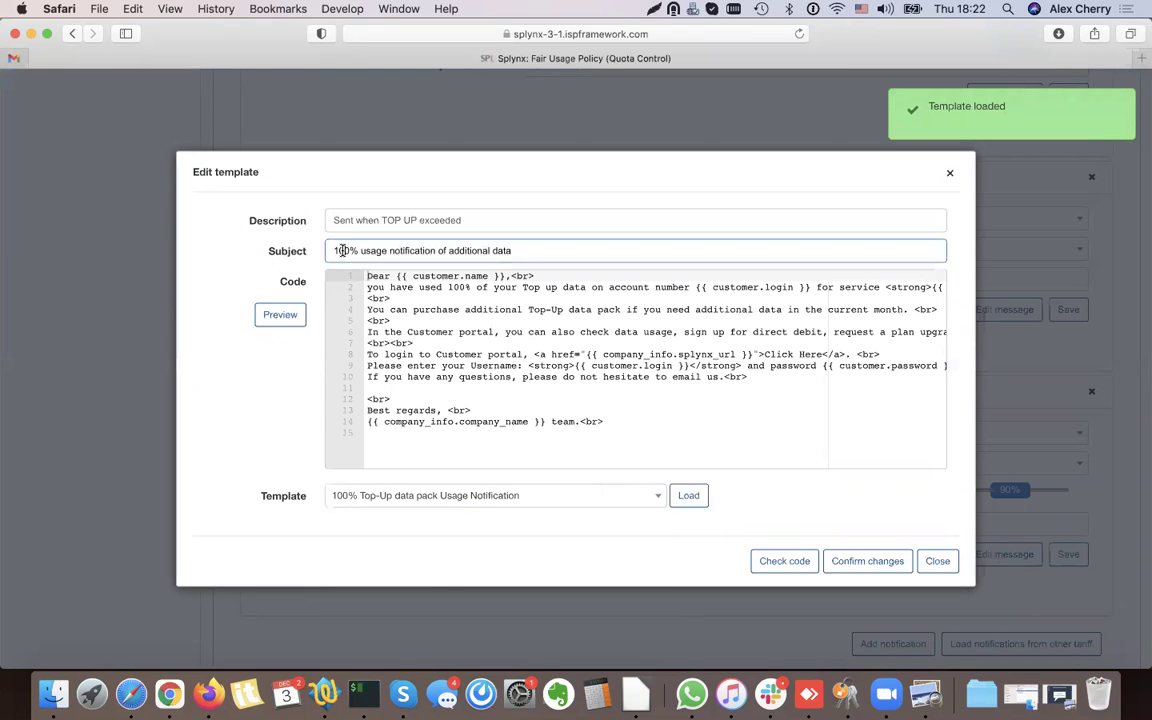
{"action": "key", "text": "BackSpace"}
{"action": "key", "text": "BackSpace"}
{"action": "type", "text": "9"}
{"action": "left_click", "coordinate": [453, 287]}
{"action": "key", "text": "BackSpace"}
{"action": "key", "text": "BackSpace"}
{"action": "type", "text": "9"}
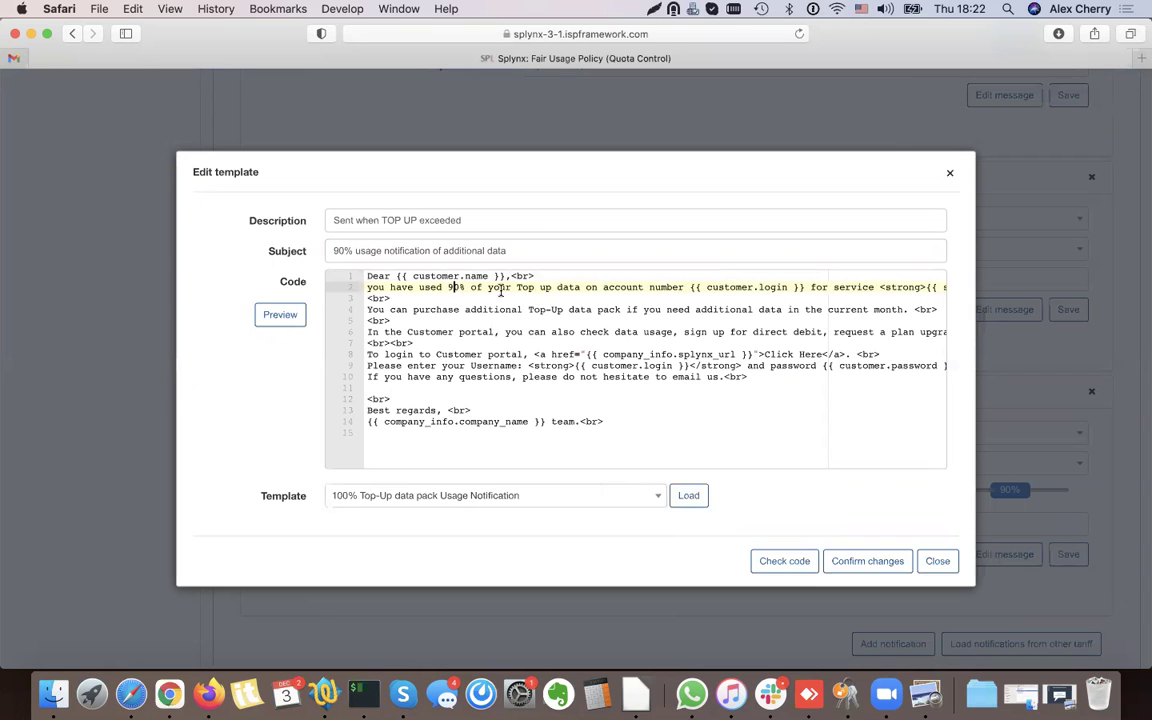
{"action": "scroll", "coordinate": [697, 347], "scroll_direction": "right", "scroll_amount": 3}
{"action": "scroll", "coordinate": [702, 352], "scroll_direction": "left", "scroll_amount": 3}
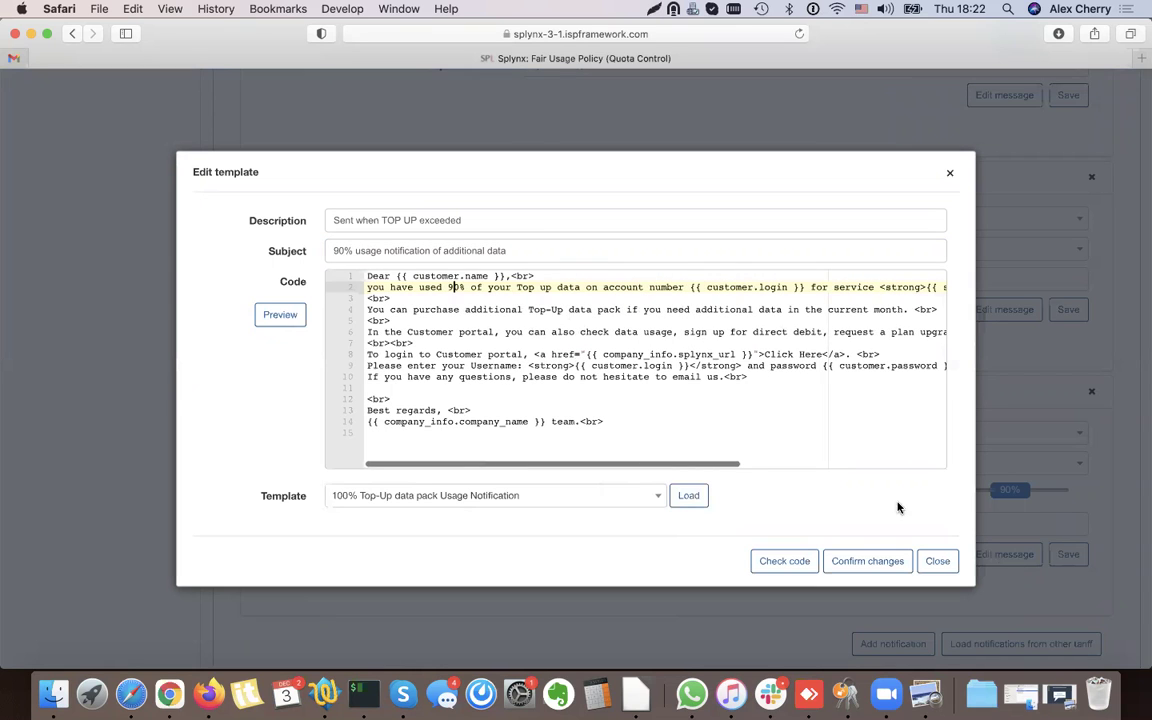
{"action": "left_click", "coordinate": [858, 563]}
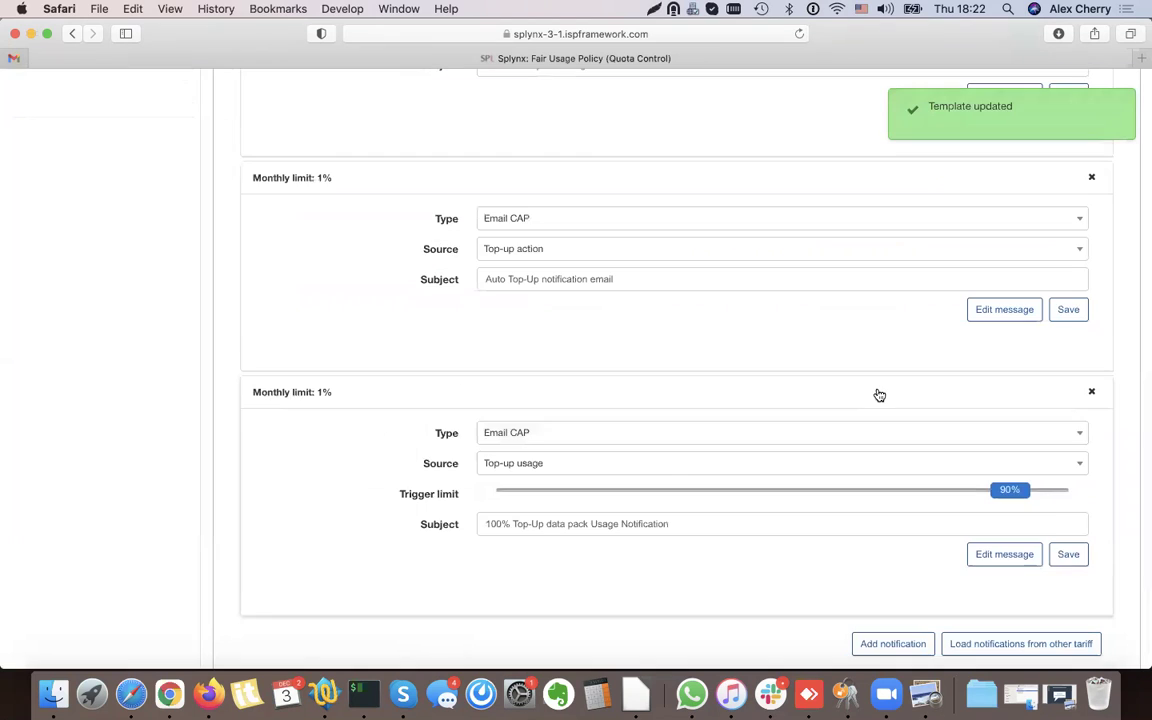
Change the subject to '90% Top-Up data pack Usage Notification' and save the notification
{"action": "double_click", "coordinate": [480, 524]}
{"action": "type", "text": "90"}
{"action": "left_click", "coordinate": [1069, 557]}
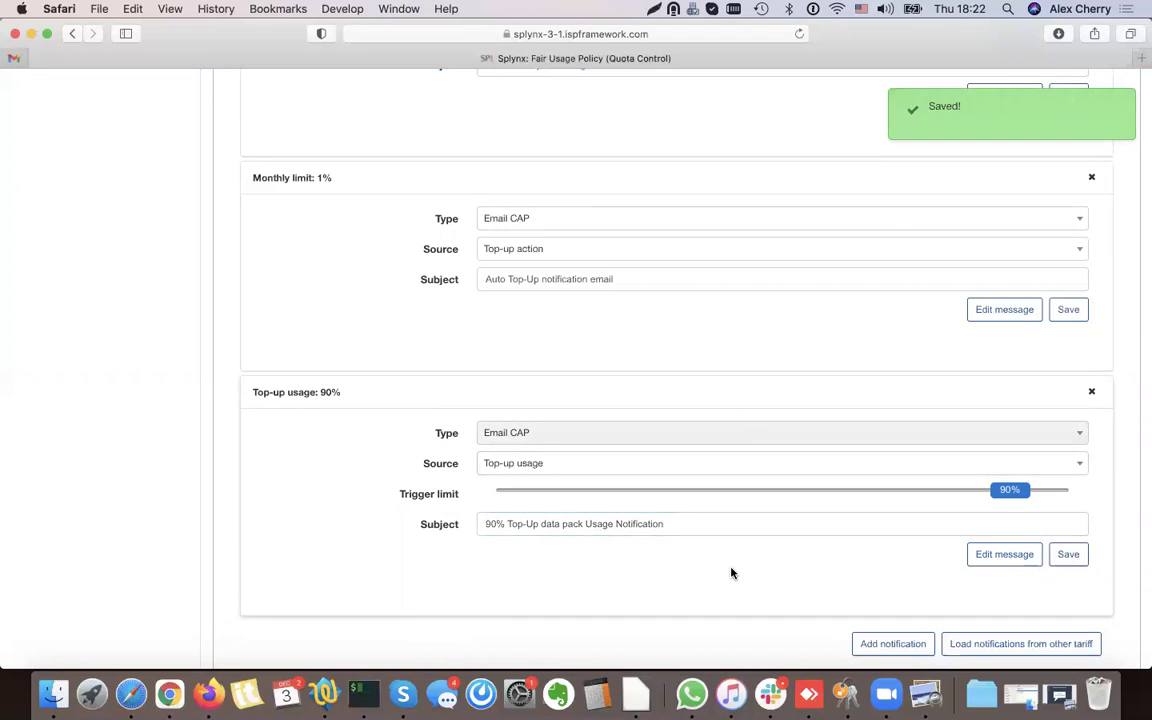
{"action": "scroll", "coordinate": [520, 371], "scroll_direction": "up", "scroll_amount": 5}
{"action": "scroll", "coordinate": [520, 371], "scroll_direction": "up", "scroll_amount": 5}
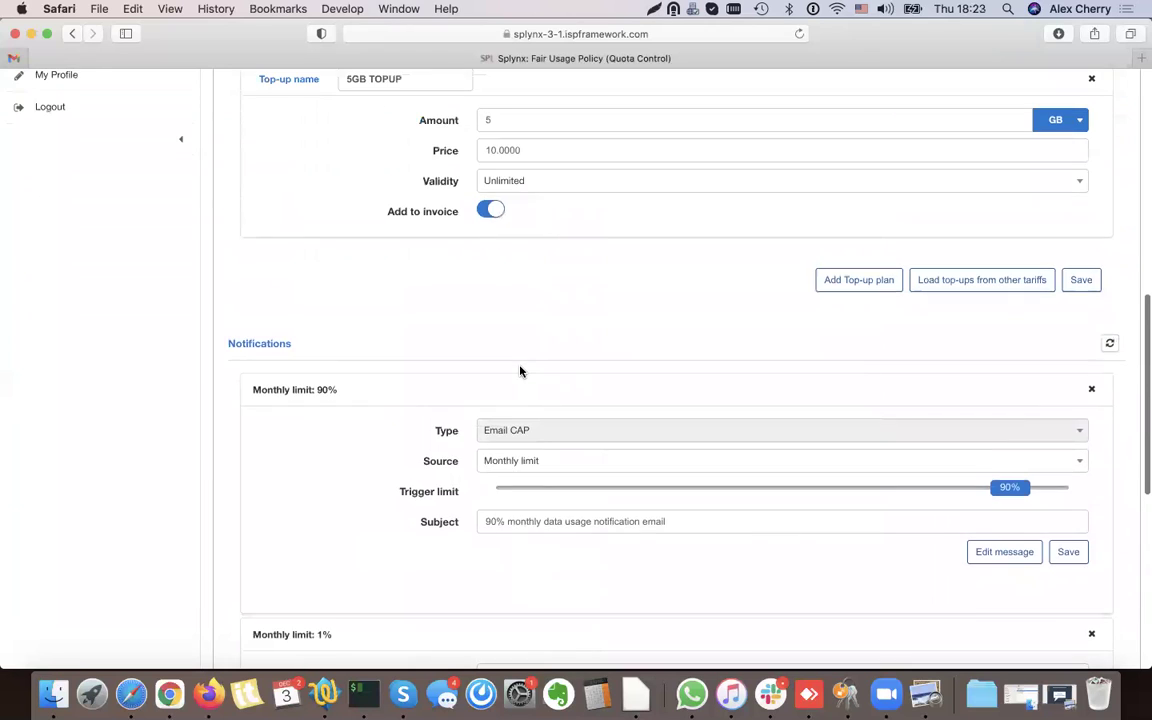
Save the 5 GB TOPUP top-up plan
{"action": "scroll", "coordinate": [519, 350], "scroll_direction": "up", "scroll_amount": 3}
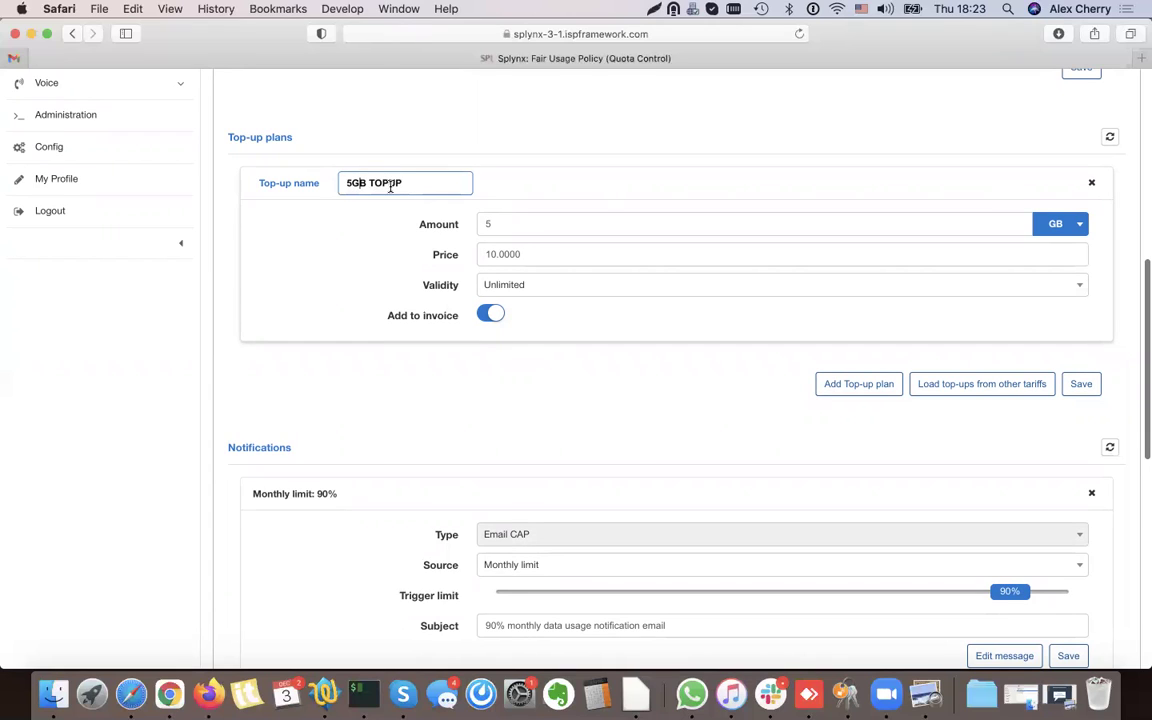
{"action": "left_click", "coordinate": [353, 183]}
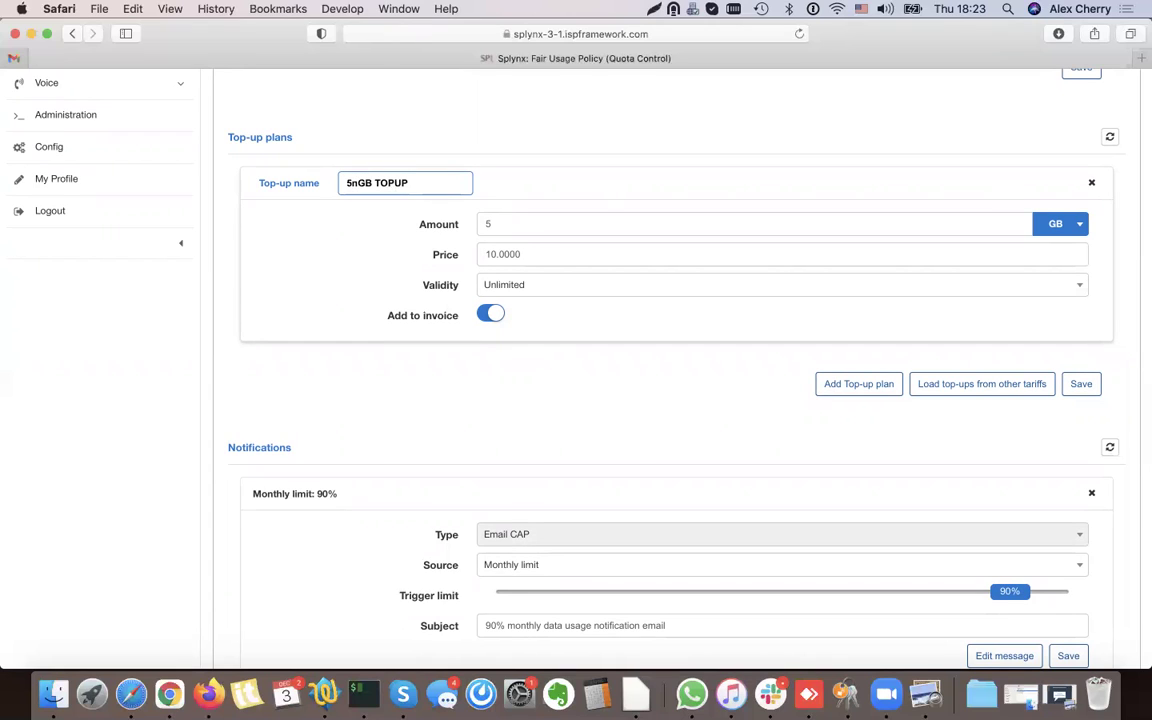
{"action": "left_click", "coordinate": [1081, 384]}
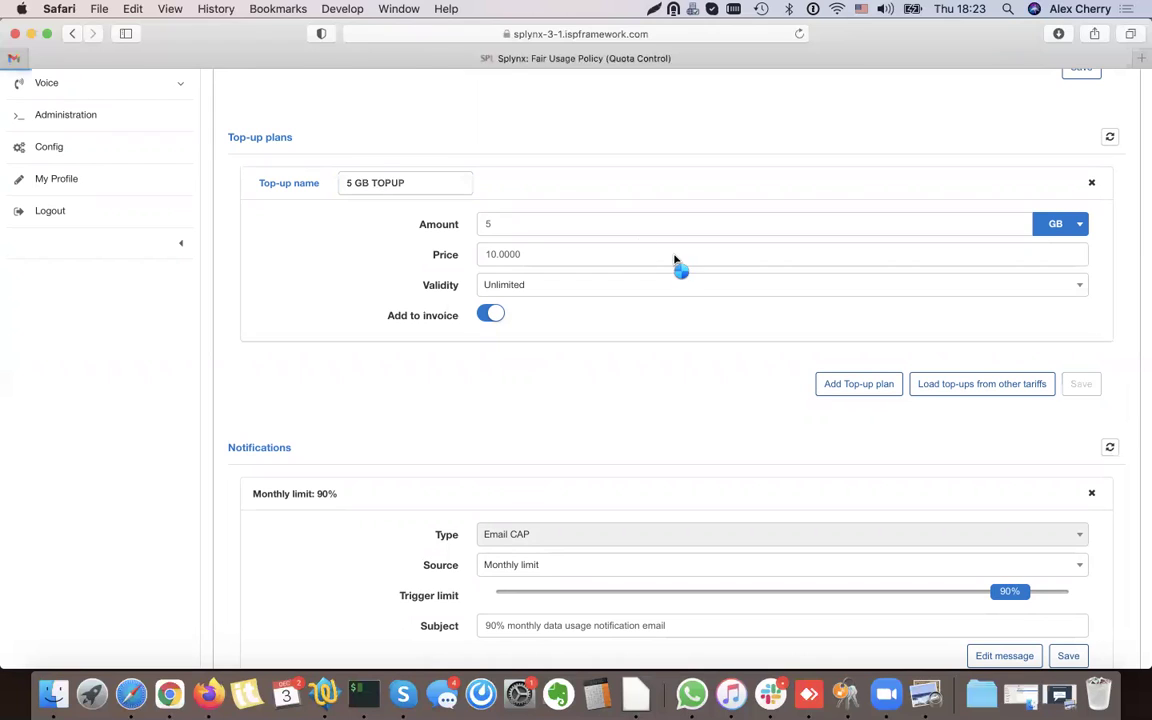
Add a second top-up plan named 1GB with price 2 and amount 1
{"action": "left_click", "coordinate": [860, 384]}
{"action": "left_click", "coordinate": [390, 375]}
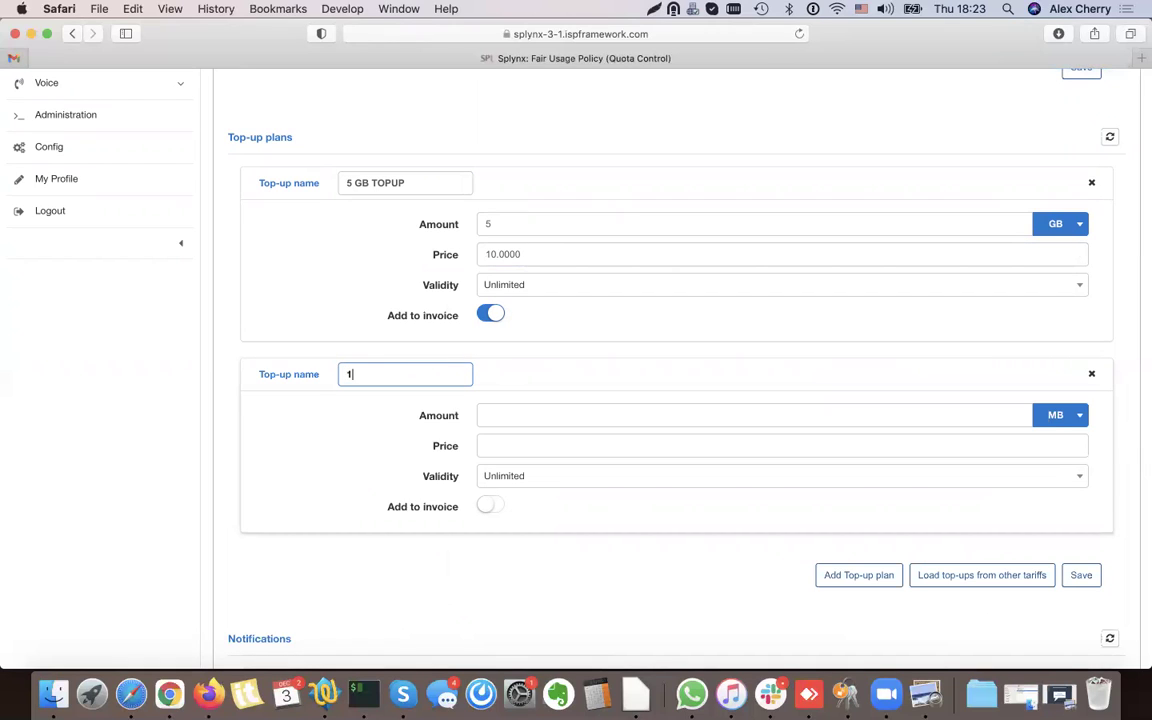
{"action": "left_click", "coordinate": [491, 451]}
{"action": "left_click", "coordinate": [491, 416]}
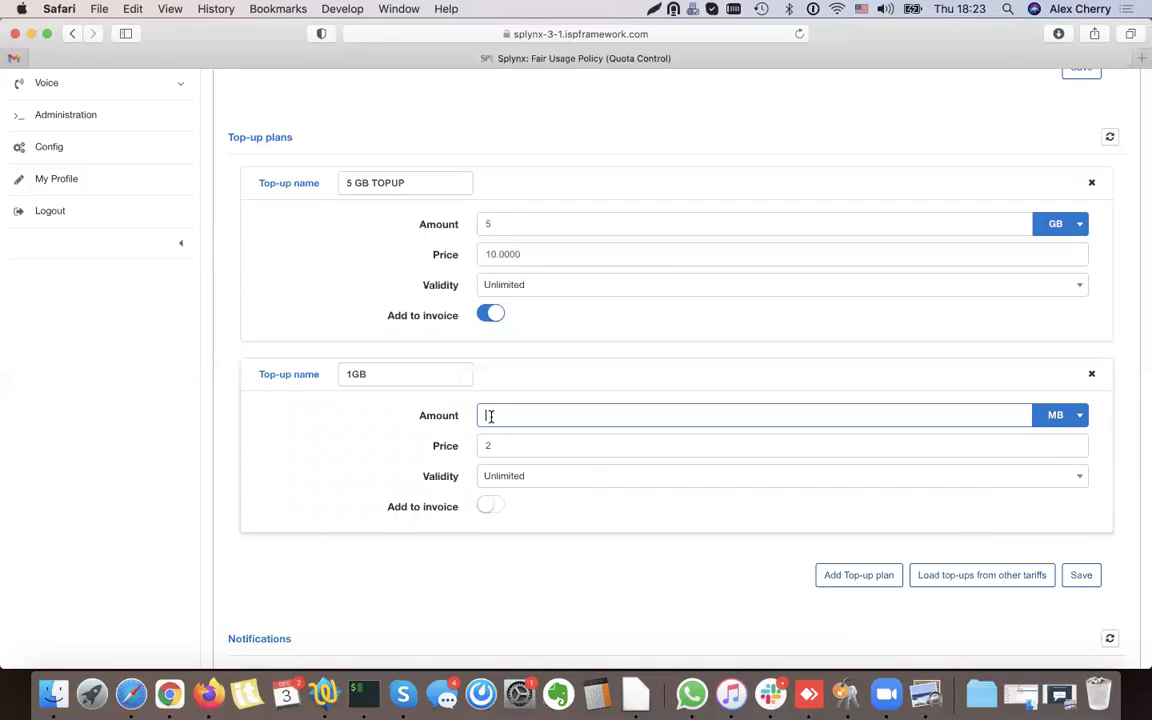
{"action": "type", "text": "2"}
{"action": "left_click", "coordinate": [509, 445]}
{"action": "double_click", "coordinate": [513, 418]}
{"action": "type", "text": "1"}
{"action": "left_click", "coordinate": [484, 446]}
Set the 1GB plan's unit to GB, enable Add to invoice, and save it
{"action": "left_click", "coordinate": [1045, 416]}
{"action": "left_click", "coordinate": [1052, 494]}
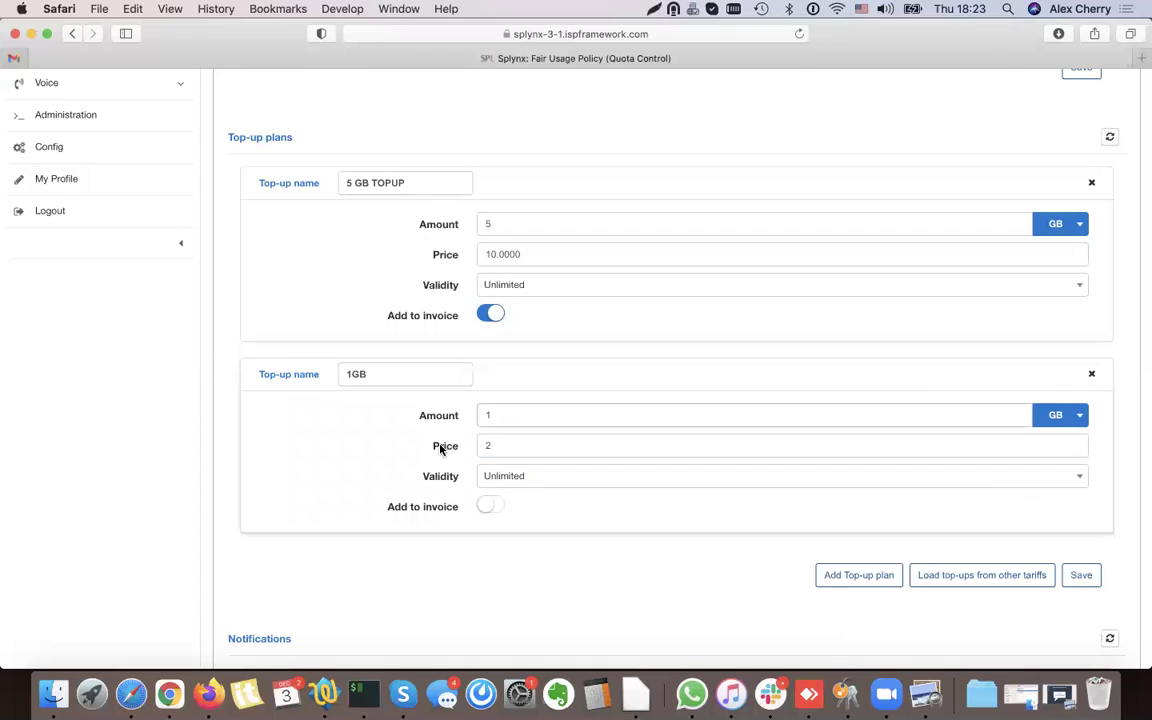
{"action": "left_click", "coordinate": [492, 508]}
{"action": "left_click", "coordinate": [1081, 577]}
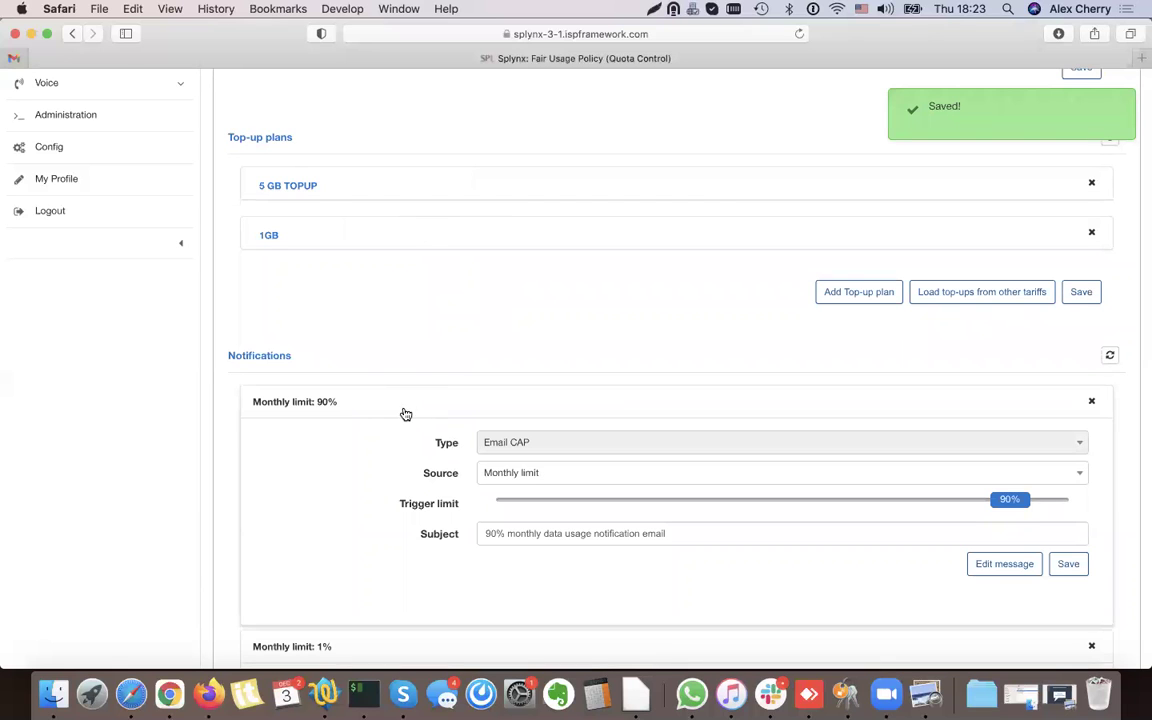
{"action": "scroll", "coordinate": [378, 415], "scroll_direction": "down", "scroll_amount": 5}
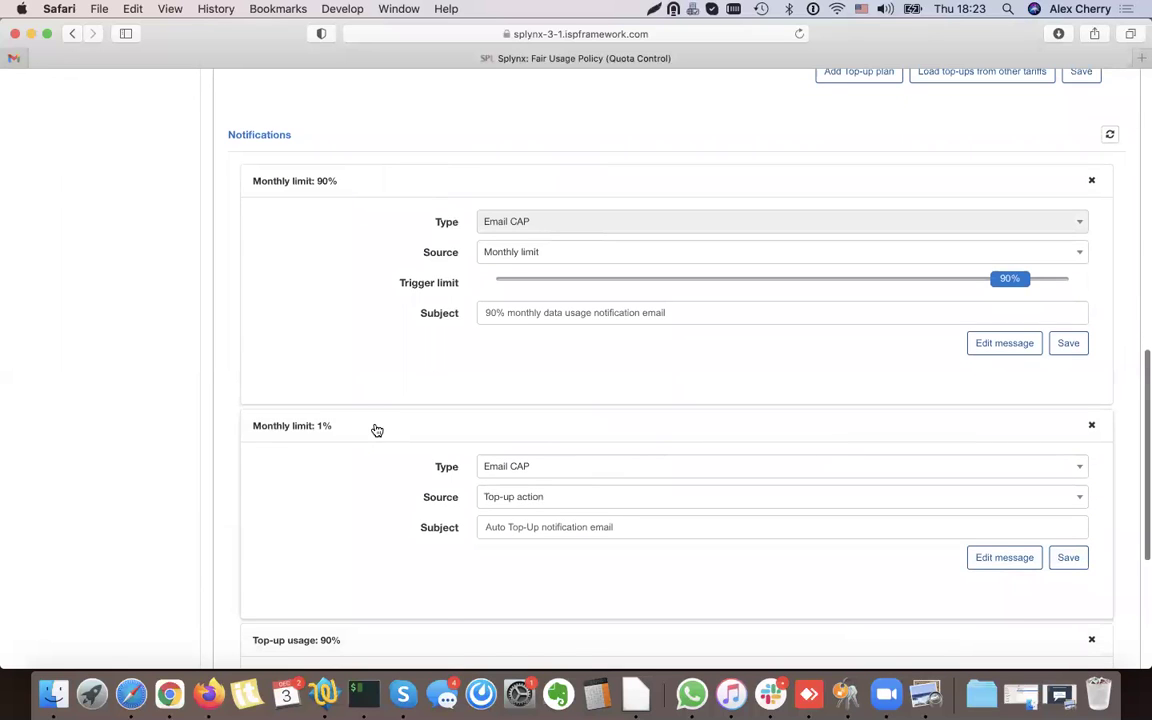
{"action": "scroll", "coordinate": [360, 445], "scroll_direction": "down", "scroll_amount": 5}
{"action": "scroll", "coordinate": [360, 445], "scroll_direction": "up", "scroll_amount": 15}
Select 5 GB TOPUP as the Auto Top-Up plan, leaving the trigger value at 10%
{"action": "scroll", "coordinate": [414, 315], "scroll_direction": "up", "scroll_amount": 6}
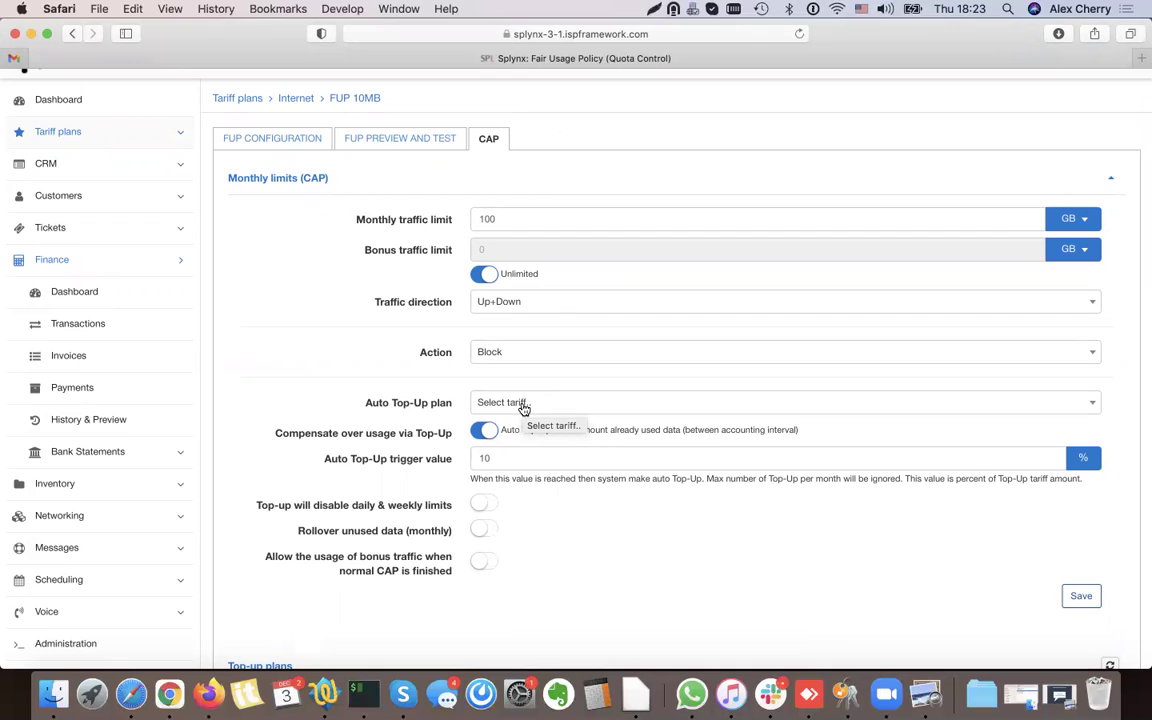
{"action": "left_click", "coordinate": [523, 405]}
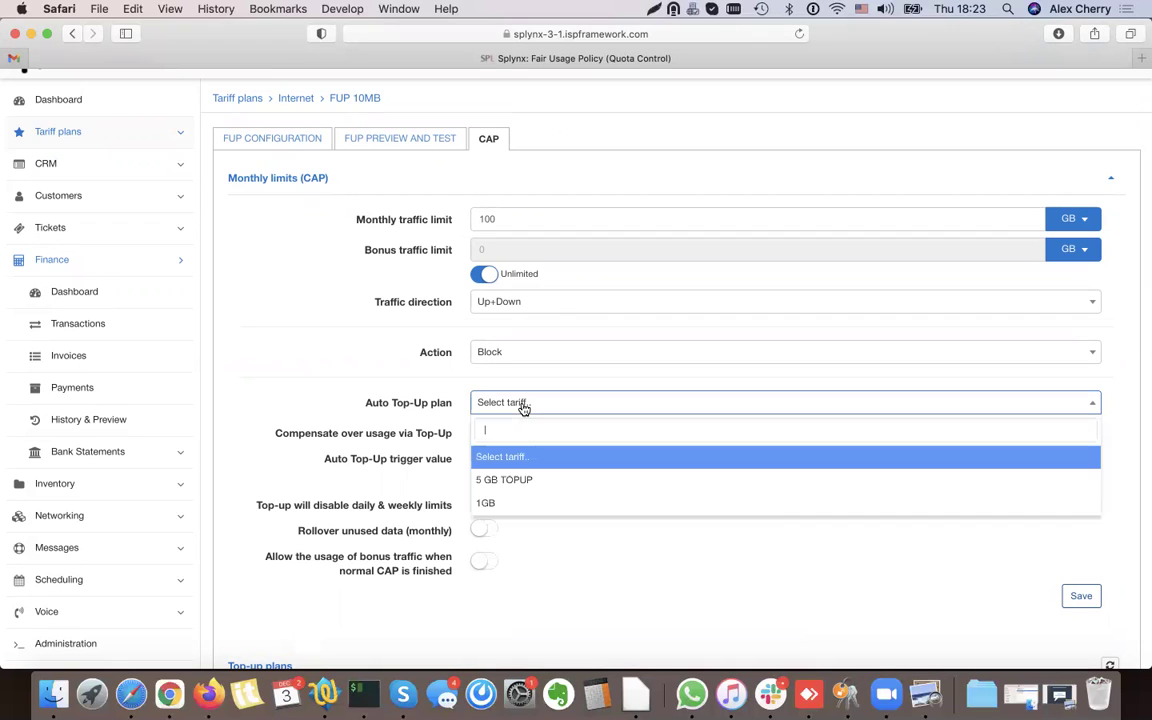
{"action": "left_click", "coordinate": [511, 482]}
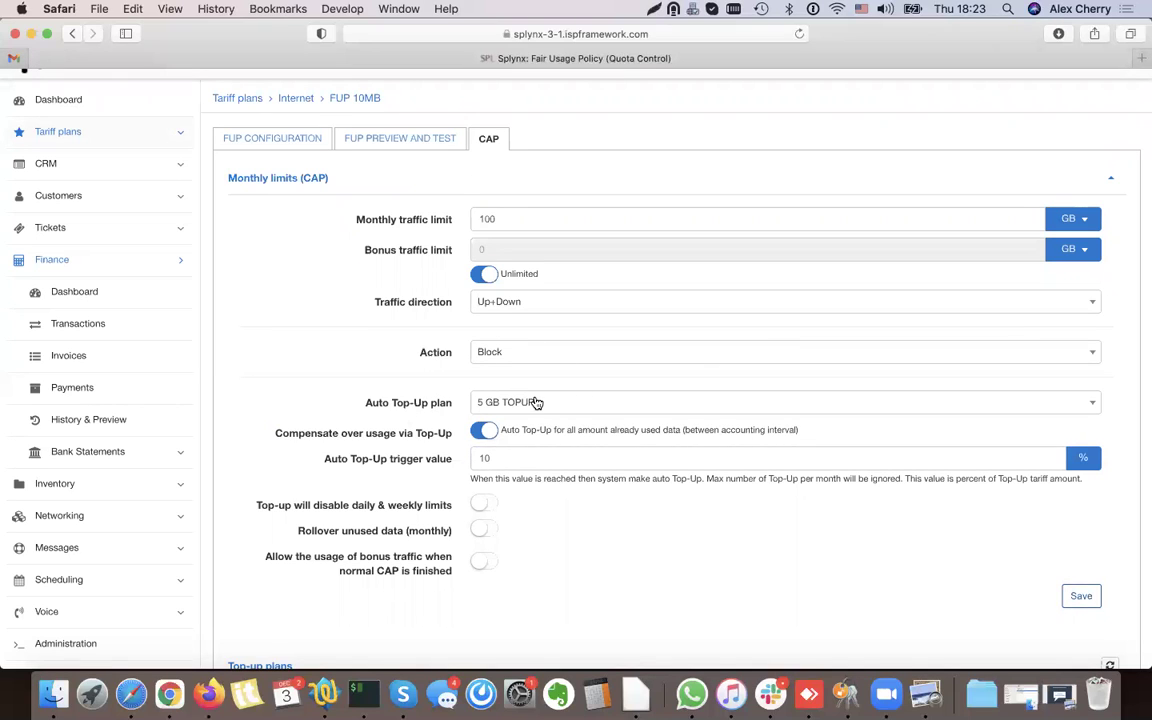
{"action": "scroll", "coordinate": [449, 372], "scroll_direction": "down", "scroll_amount": 2}
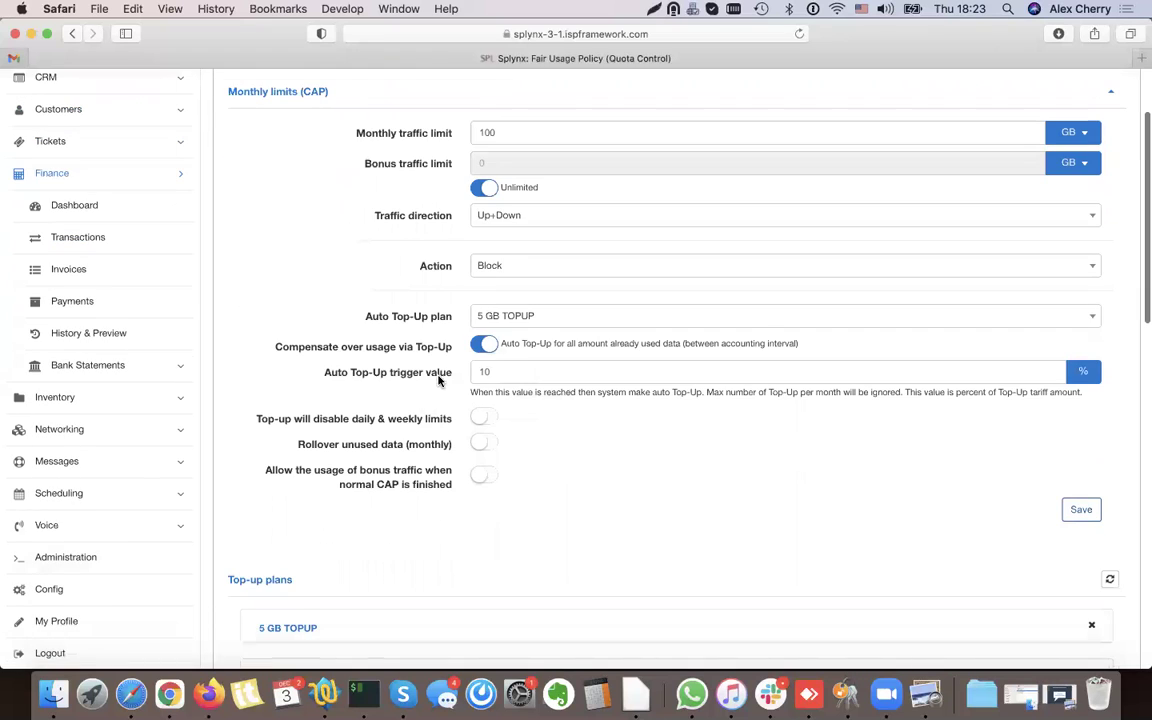
{"action": "left_click_drag", "start_coordinate": [452, 372], "coordinate": [317, 372]}
{"action": "left_click", "coordinate": [344, 378]}
{"action": "scroll", "coordinate": [440, 478], "scroll_direction": "down", "scroll_amount": 1}
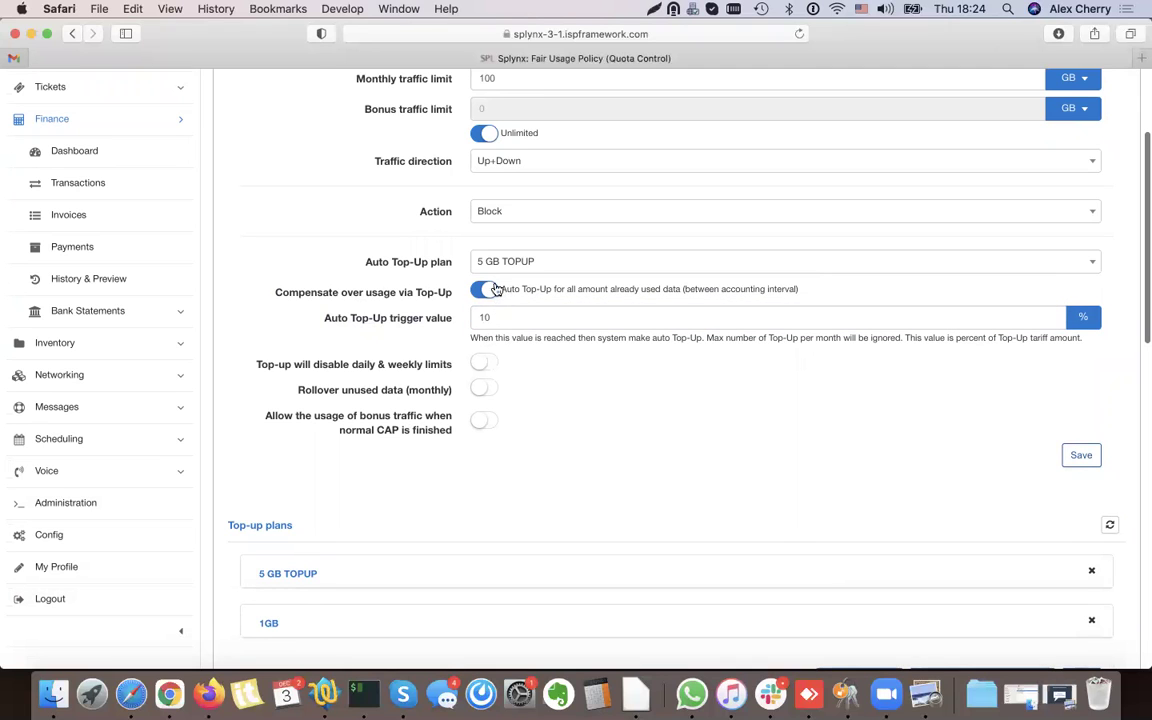
{"action": "left_click", "coordinate": [607, 318]}
{"action": "left_click", "coordinate": [609, 404]}
{"action": "scroll", "coordinate": [609, 404], "scroll_direction": "down", "scroll_amount": 2}
{"action": "scroll", "coordinate": [609, 404], "scroll_direction": "up", "scroll_amount": 2}
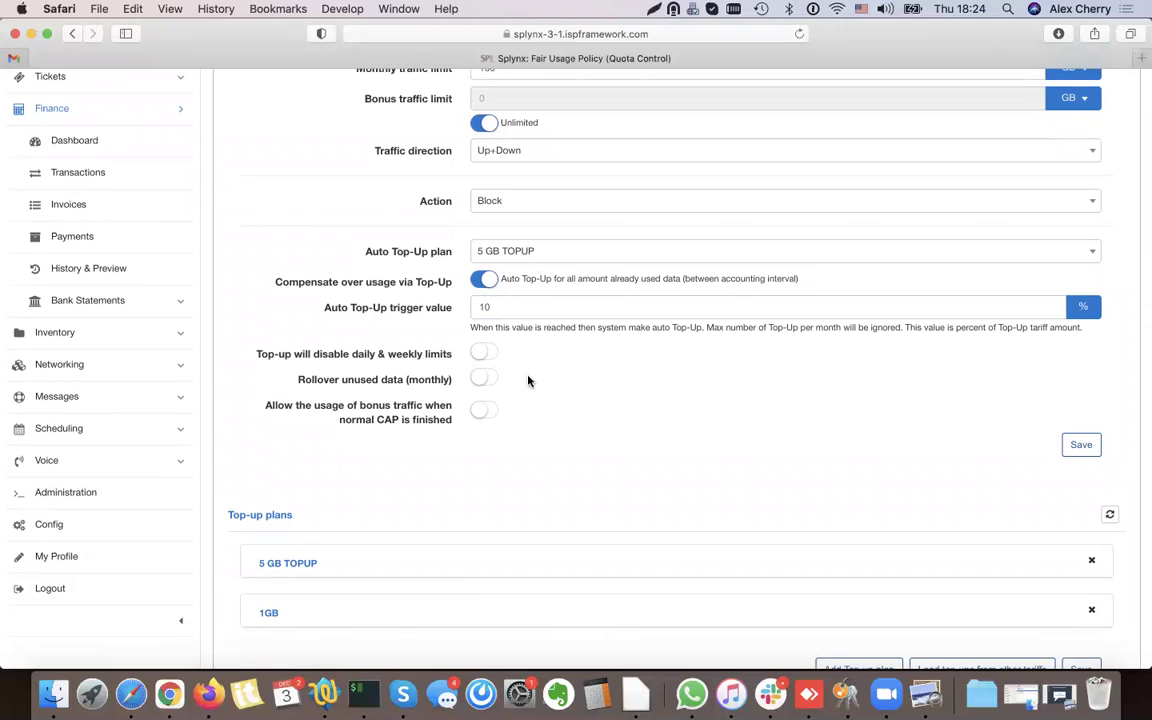
Review the rollover, bonus traffic and daily/weekly limit options, then save the FUP CAP config
{"action": "left_click_drag", "start_coordinate": [300, 380], "coordinate": [447, 395]}
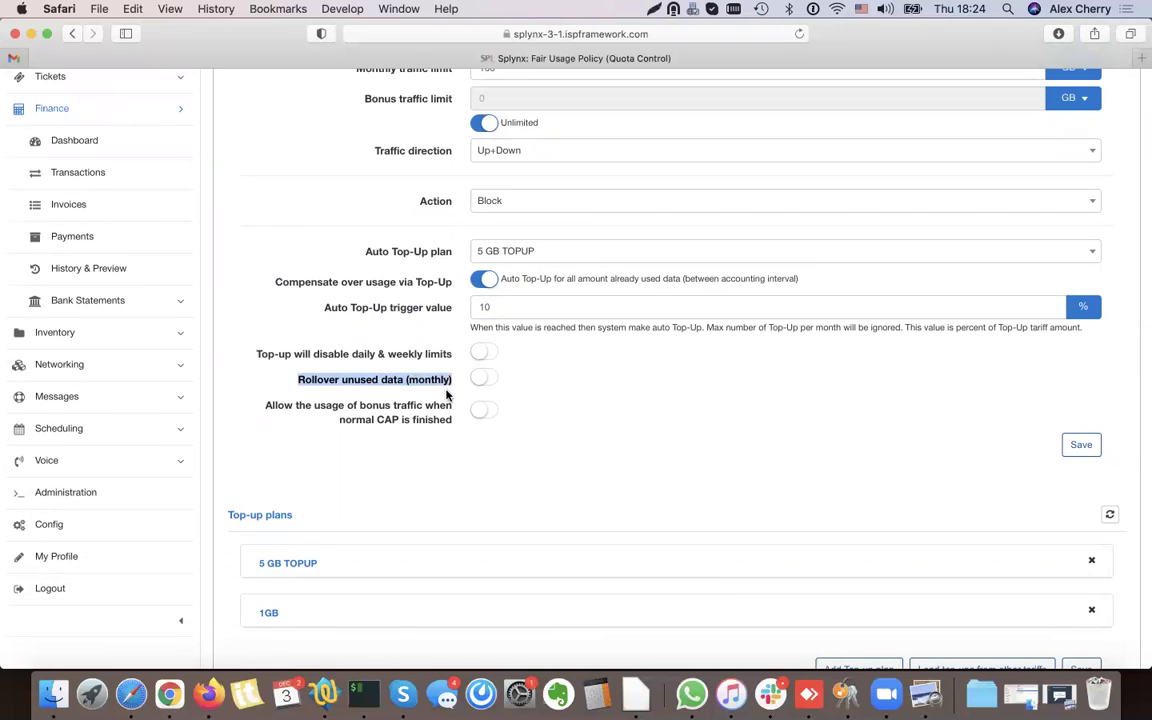
{"action": "left_click_drag", "start_coordinate": [268, 405], "coordinate": [336, 407]}
{"action": "left_click", "coordinate": [325, 345]}
{"action": "double_click", "coordinate": [354, 357]}
{"action": "left_click_drag", "start_coordinate": [258, 356], "coordinate": [329, 362]}
{"action": "left_click", "coordinate": [333, 360]}
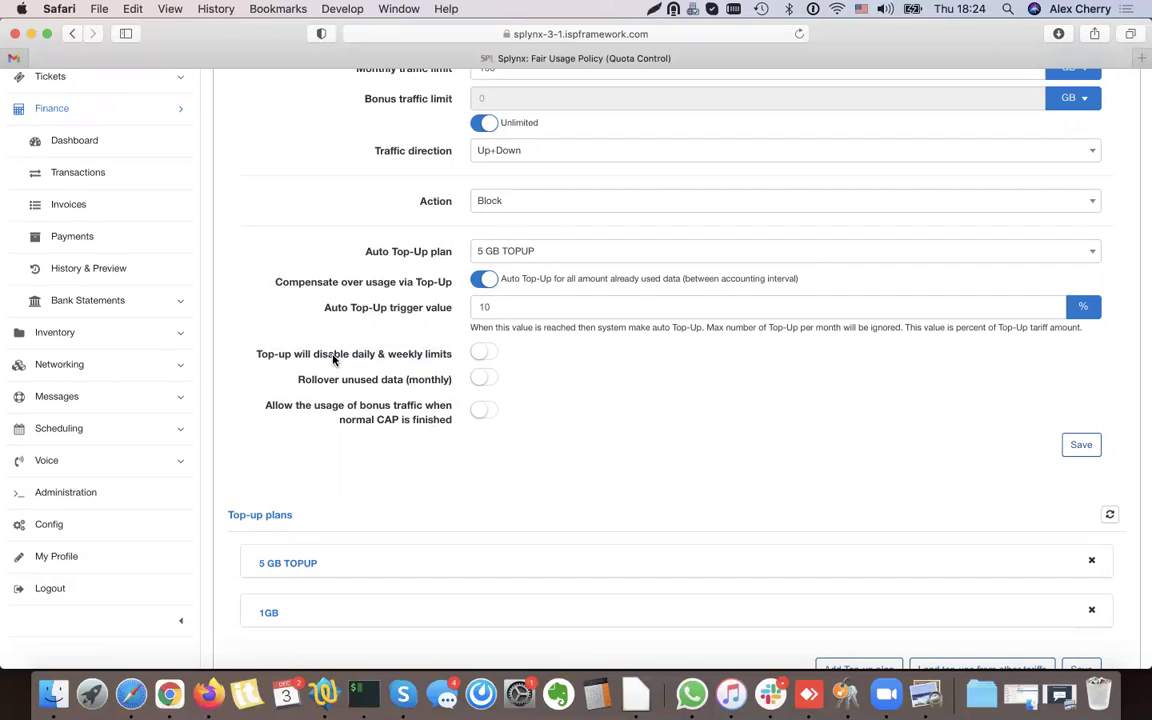
{"action": "left_click", "coordinate": [1077, 446]}
{"action": "scroll", "coordinate": [544, 296], "scroll_direction": "up", "scroll_amount": 2}
{"action": "scroll", "coordinate": [544, 296], "scroll_direction": "up", "scroll_amount": 2}
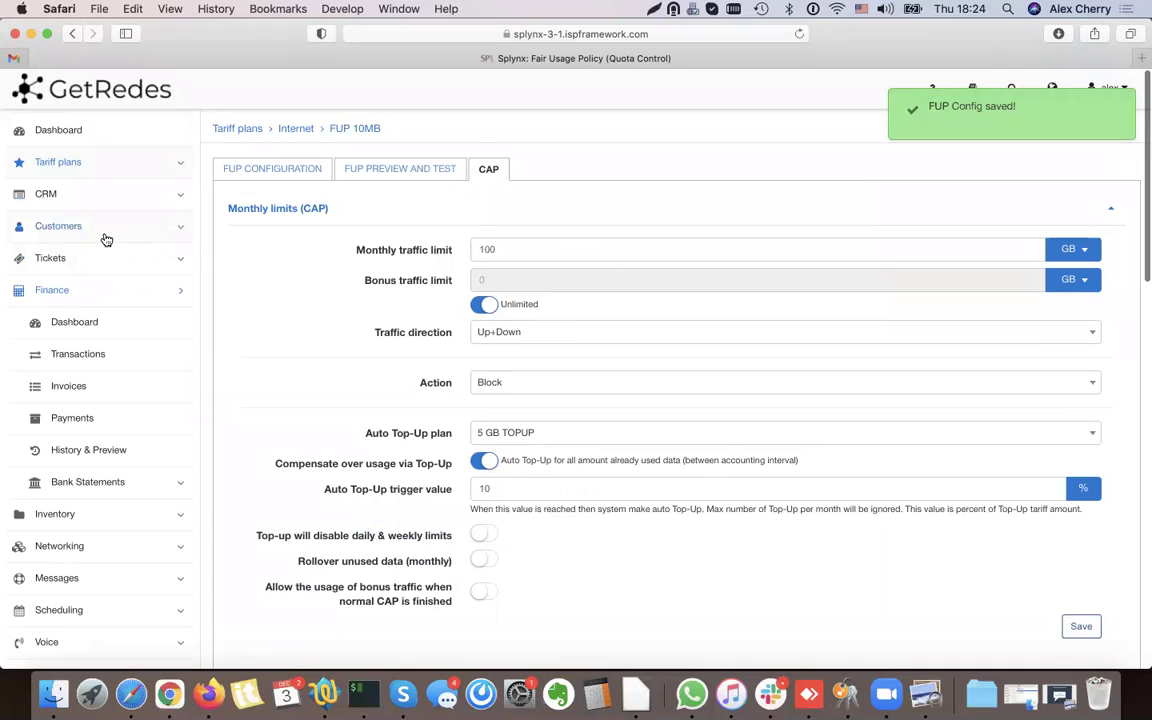
Open the test customer's record from Customers > List and collapse the map section
{"action": "left_click", "coordinate": [104, 238]}
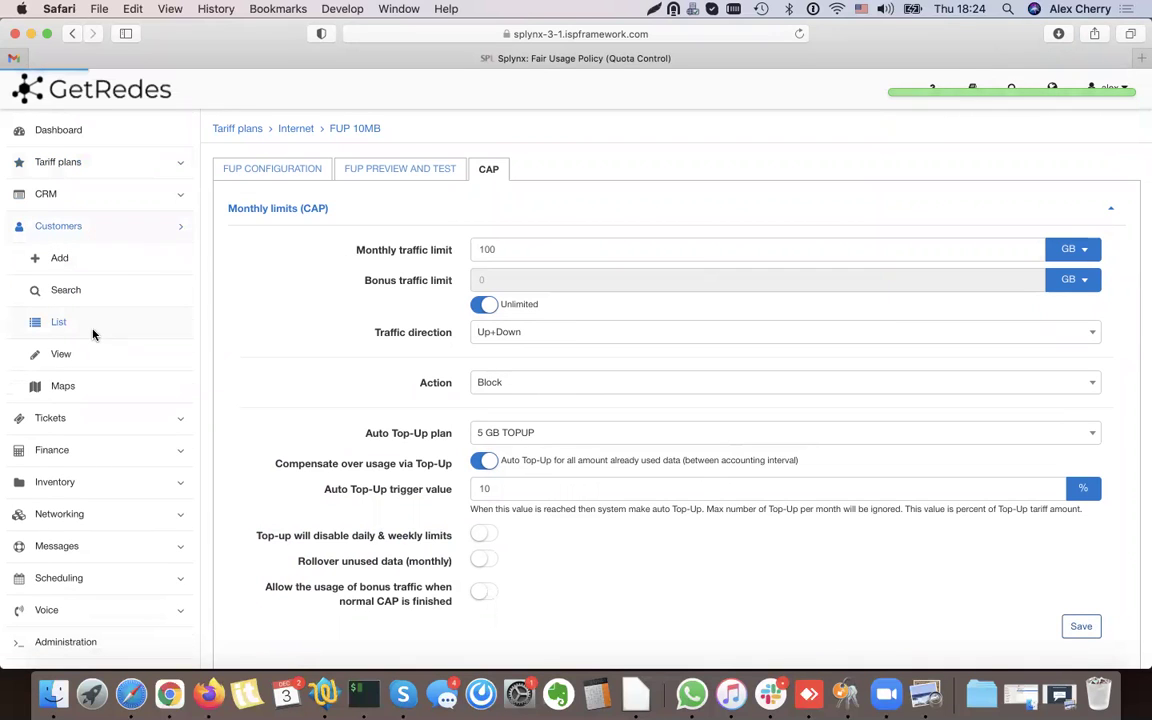
{"action": "left_click", "coordinate": [92, 333]}
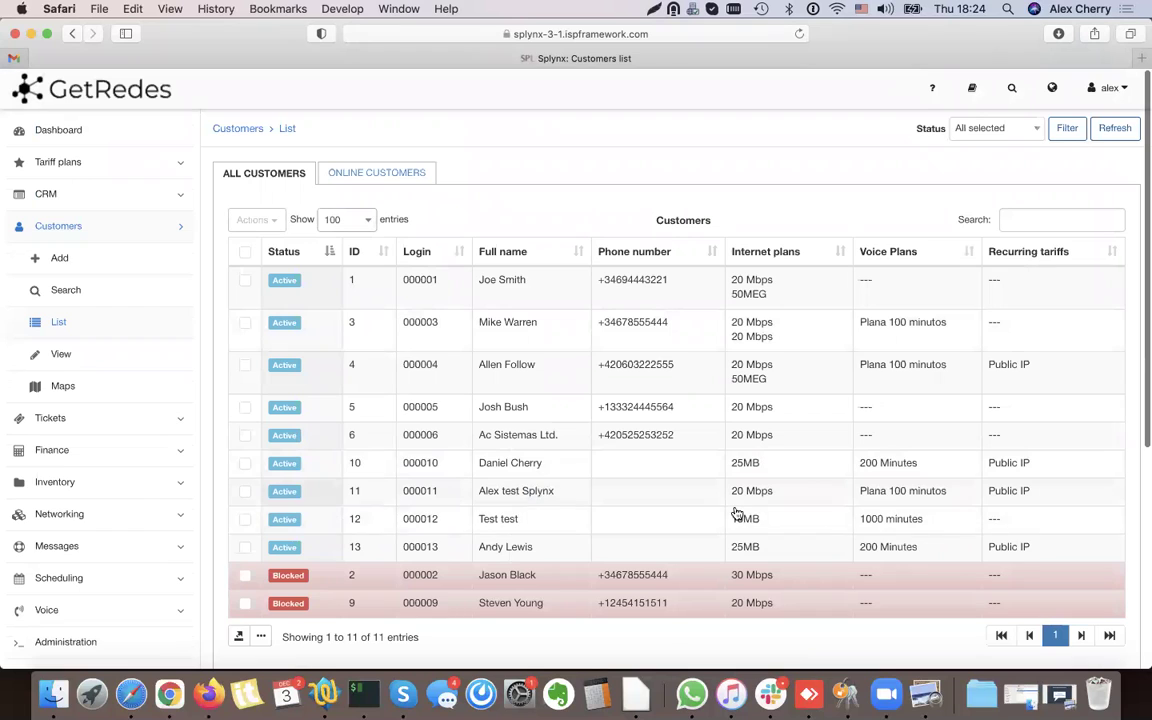
{"action": "left_click", "coordinate": [500, 520]}
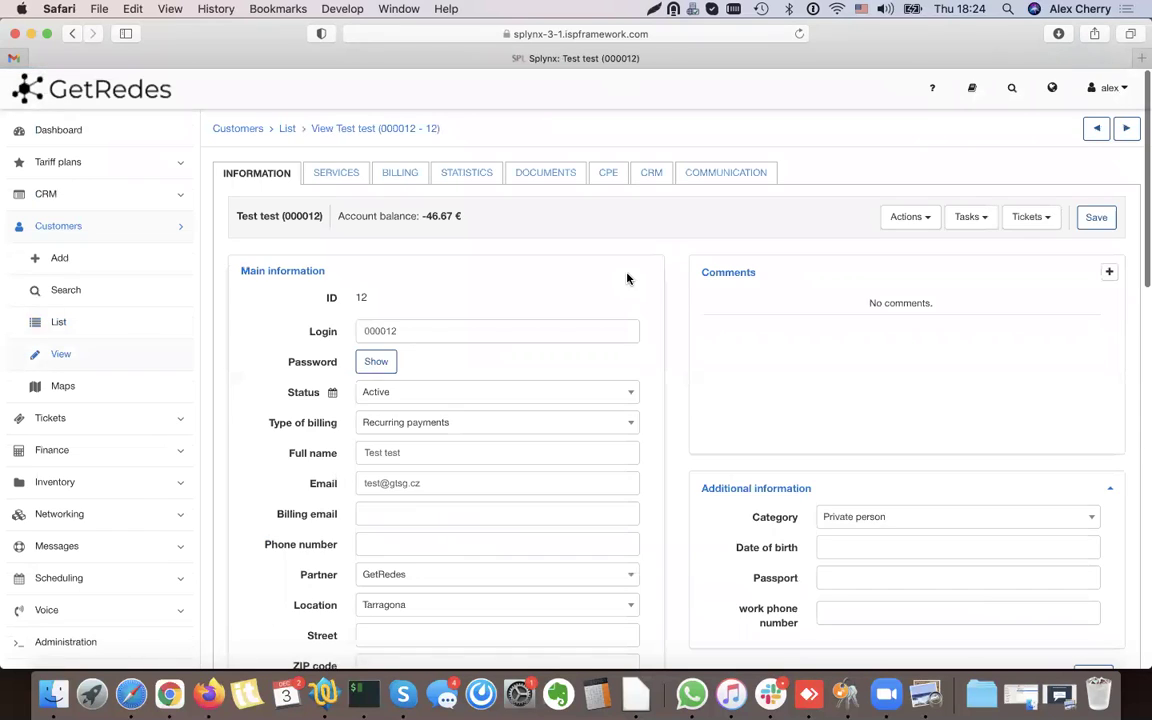
{"action": "scroll", "coordinate": [340, 305], "scroll_direction": "down", "scroll_amount": 5}
{"action": "scroll", "coordinate": [644, 379], "scroll_direction": "down", "scroll_amount": 5}
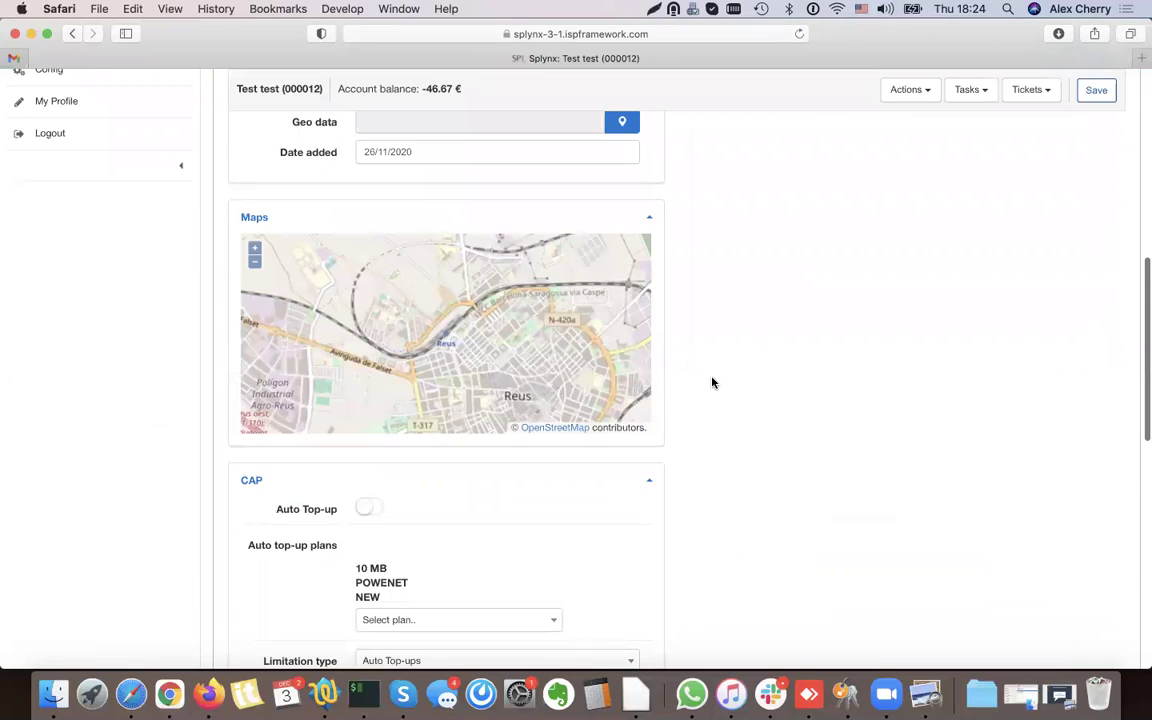
{"action": "scroll", "coordinate": [506, 368], "scroll_direction": "up", "scroll_amount": 5}
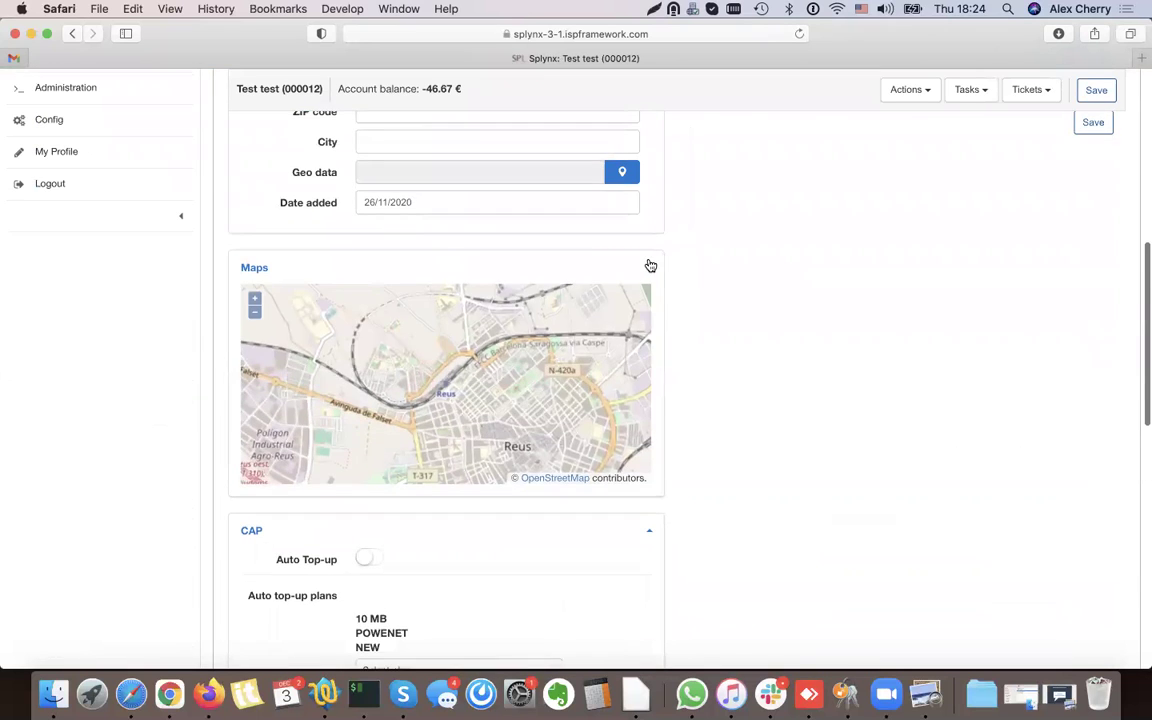
{"action": "left_click", "coordinate": [649, 263]}
{"action": "scroll", "coordinate": [712, 314], "scroll_direction": "down", "scroll_amount": 3}
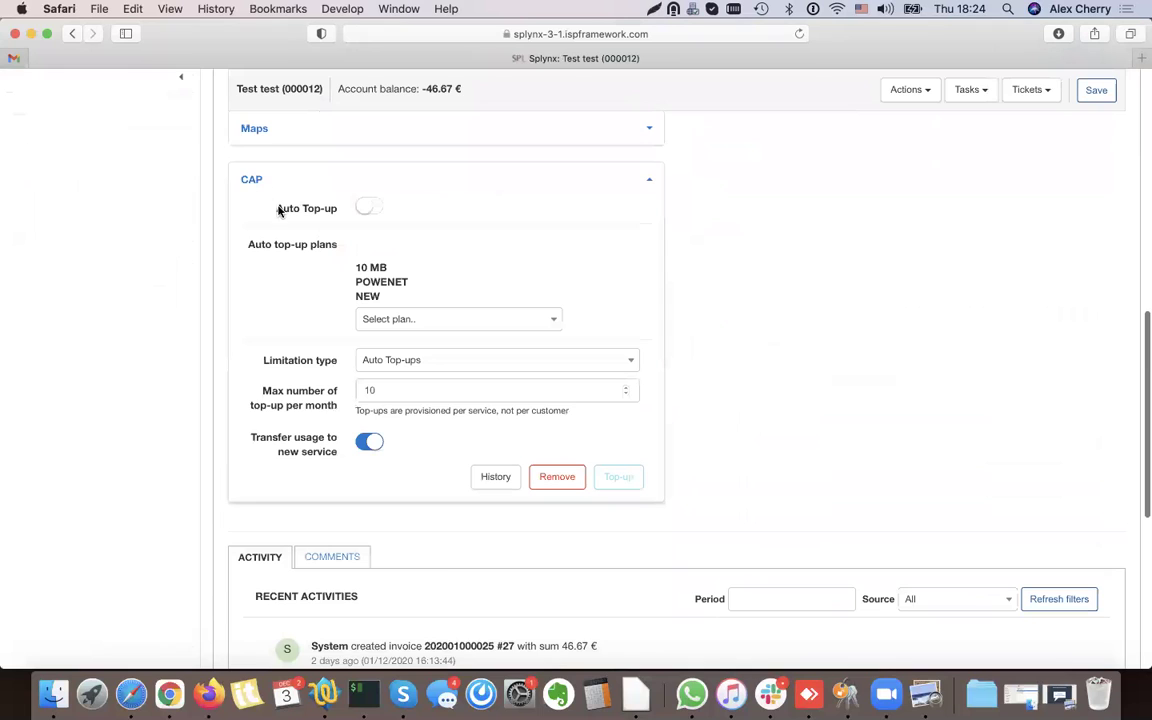
Turn on Auto Top-up for the customer using the 5 GB TOPUP plan
{"action": "left_click_drag", "start_coordinate": [280, 208], "coordinate": [326, 208]}
{"action": "left_click", "coordinate": [363, 210]}
{"action": "left_click", "coordinate": [363, 208]}
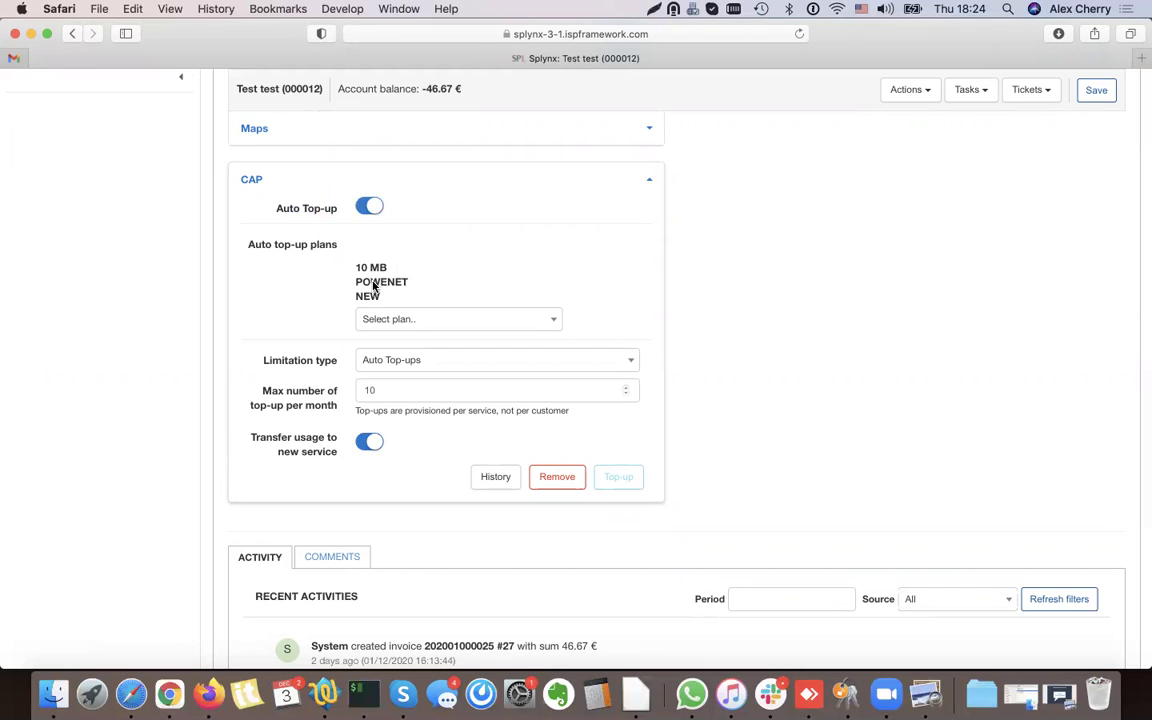
{"action": "left_click", "coordinate": [380, 316]}
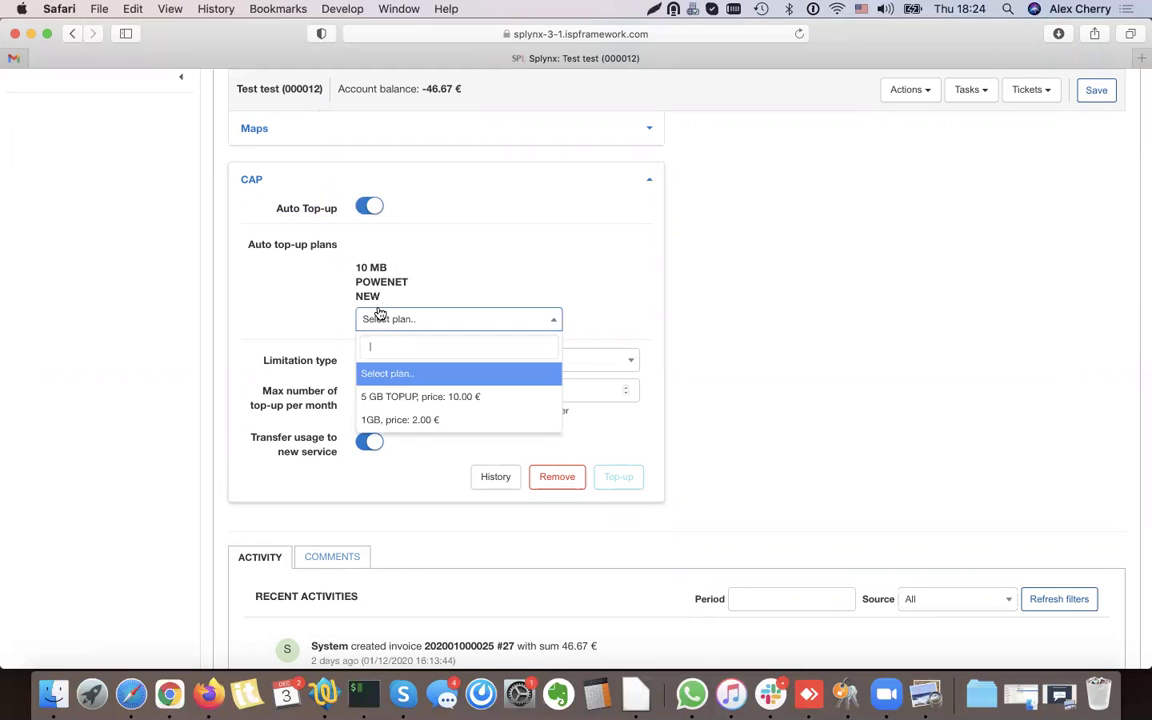
{"action": "left_click", "coordinate": [444, 396]}
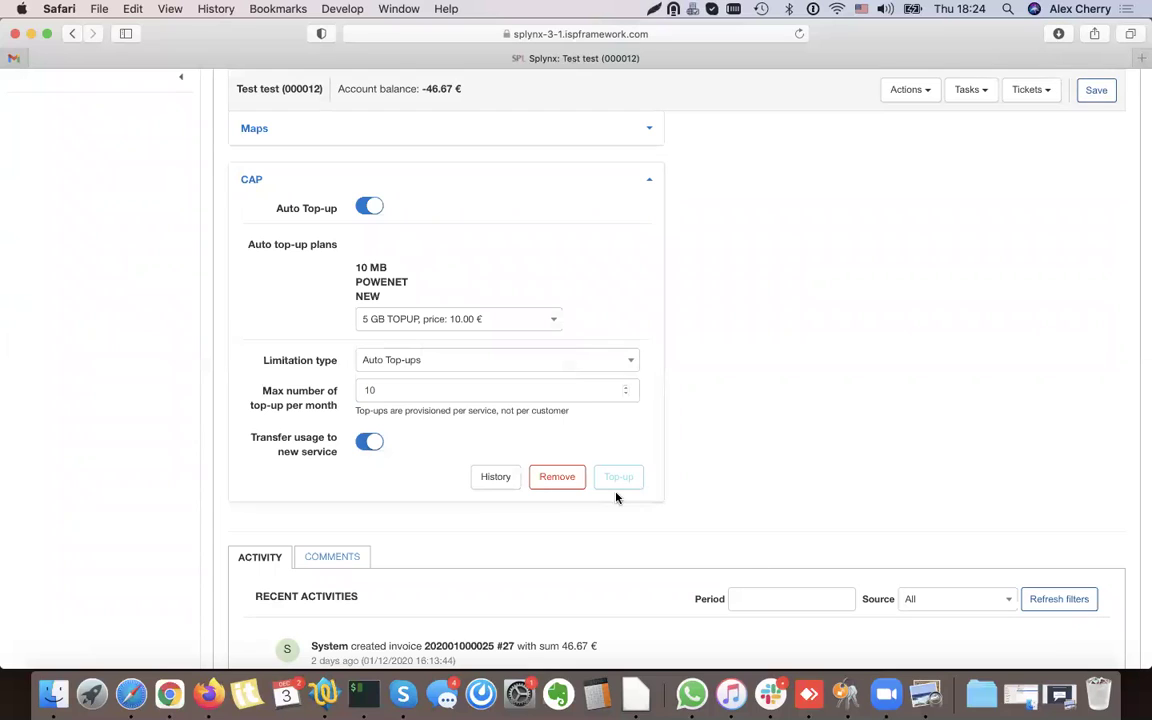
Keep the limitation type as Auto Top-ups and limit it to 2 top-ups per month
{"action": "triple_click", "coordinate": [356, 275]}
{"action": "left_click", "coordinate": [394, 294]}
{"action": "left_click_drag", "start_coordinate": [263, 361], "coordinate": [323, 382]}
{"action": "triple_click", "coordinate": [316, 397]}
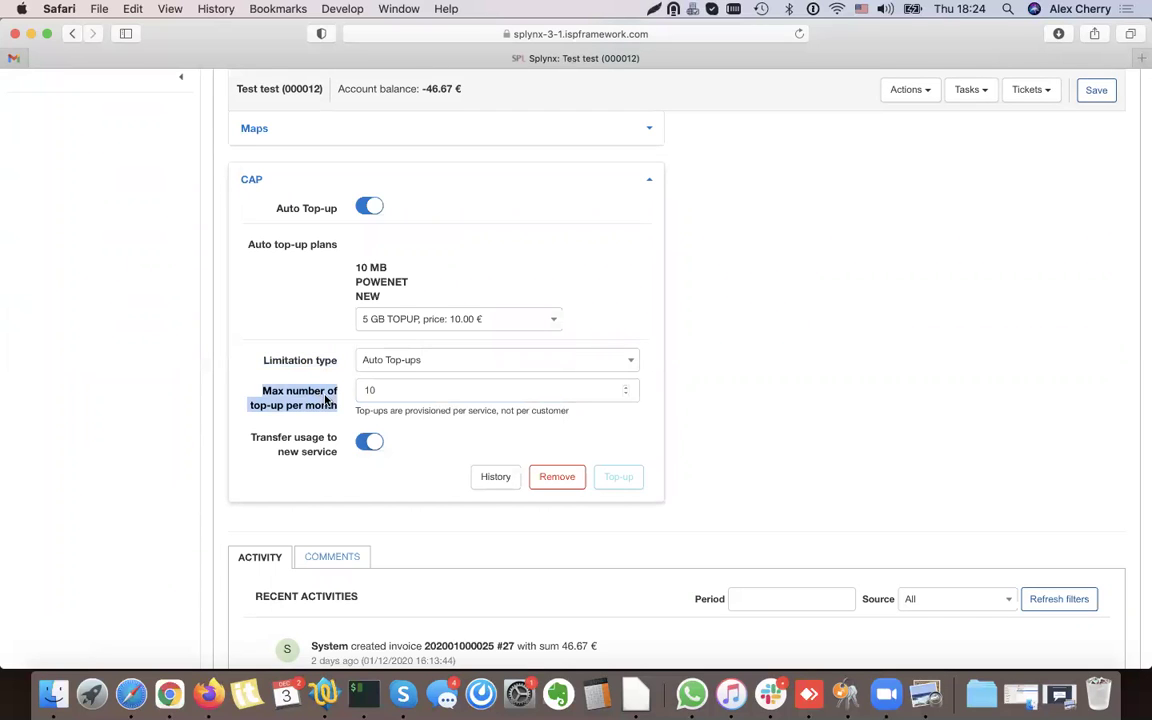
{"action": "left_click", "coordinate": [391, 365]}
{"action": "left_click", "coordinate": [392, 367]}
{"action": "double_click", "coordinate": [387, 389]}
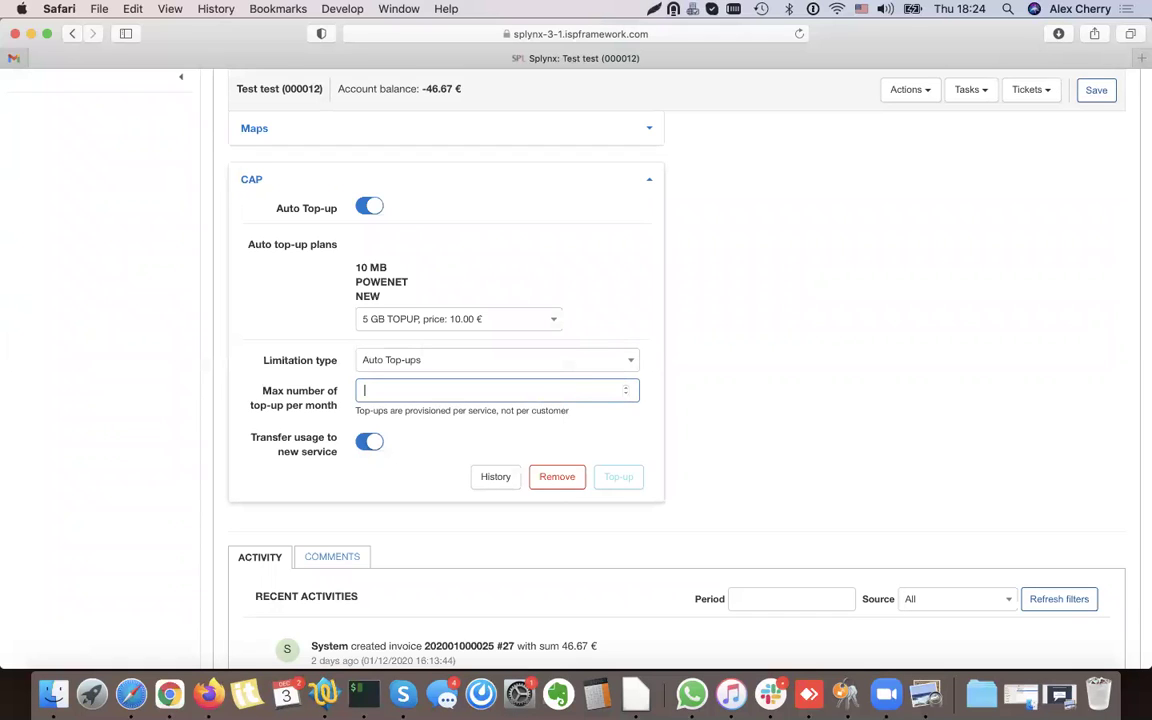
{"action": "left_click", "coordinate": [338, 433]}
Turn off Transfer usage and save the customer
{"action": "left_click_drag", "start_coordinate": [253, 440], "coordinate": [337, 454]}
{"action": "left_click", "coordinate": [293, 445]}
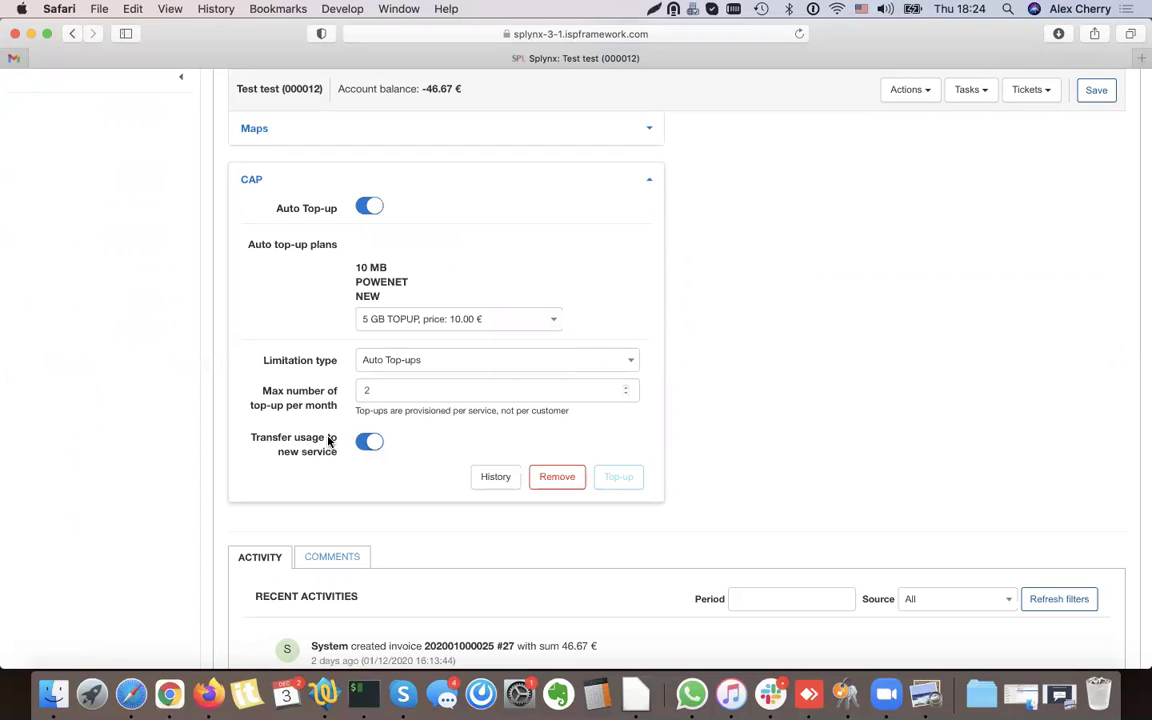
{"action": "left_click", "coordinate": [368, 442]}
{"action": "scroll", "coordinate": [628, 450], "scroll_direction": "up", "scroll_amount": 1}
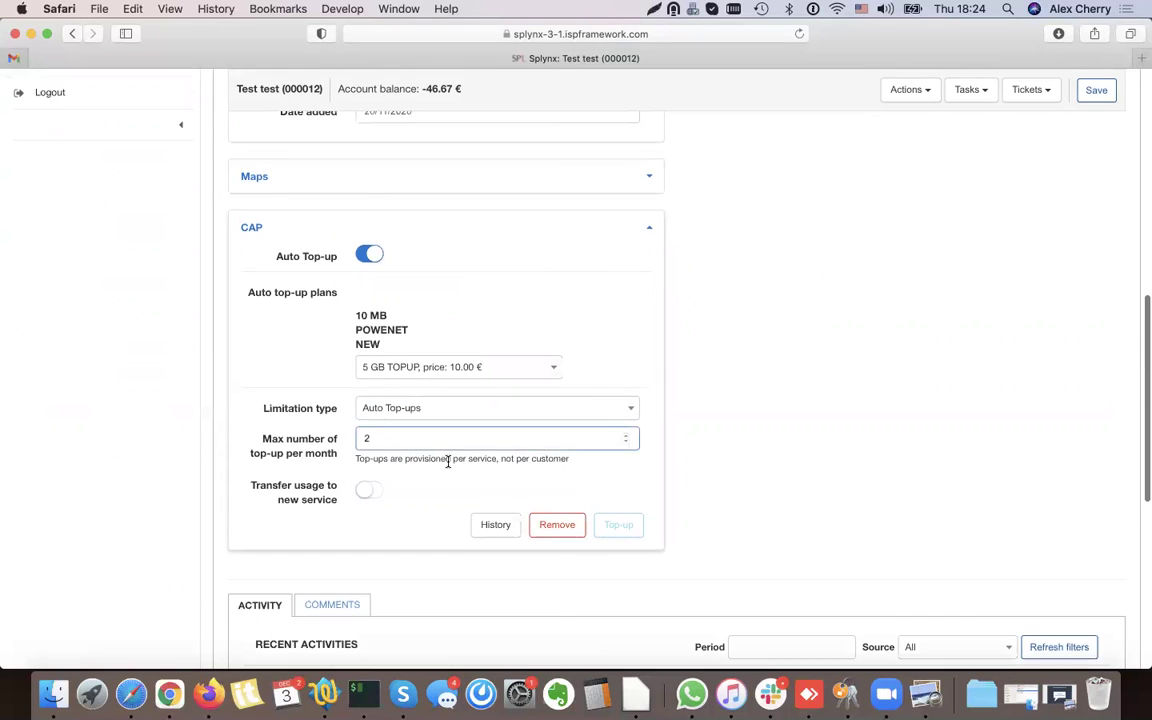
{"action": "left_click", "coordinate": [1096, 90]}
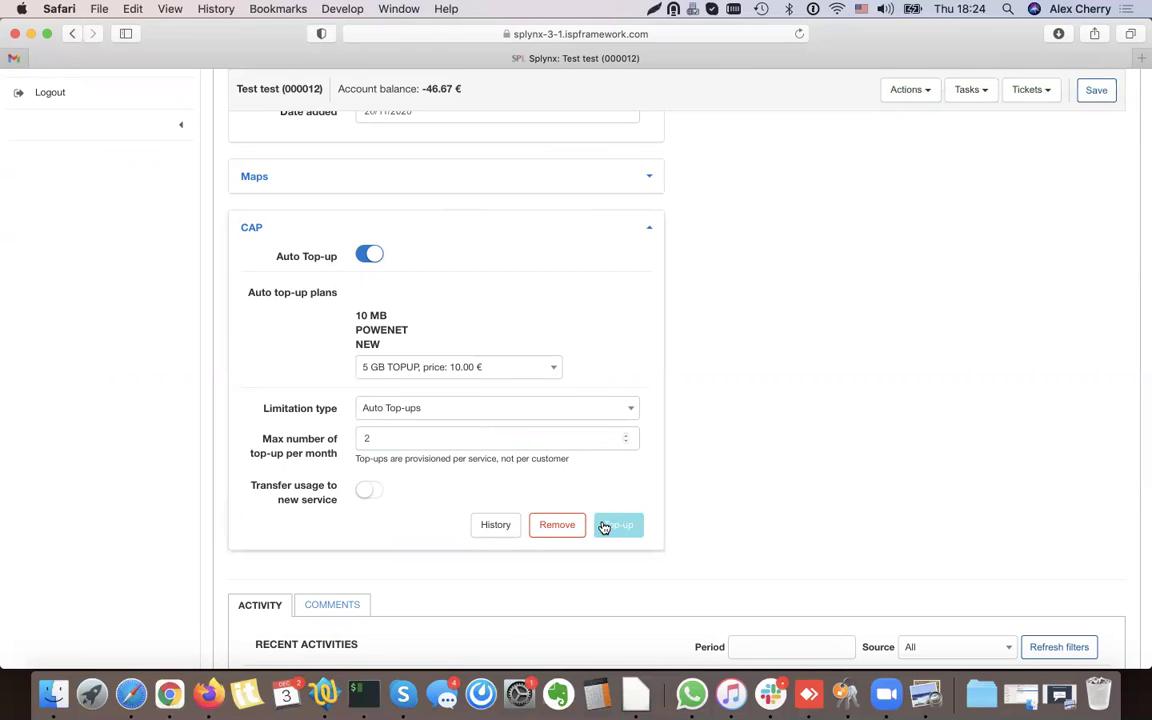
Add a manual '1GB, price: 2.00 €' top-up to the customer's 10 MB POWENET NEW service
{"action": "left_click", "coordinate": [604, 526]}
{"action": "left_click", "coordinate": [513, 318]}
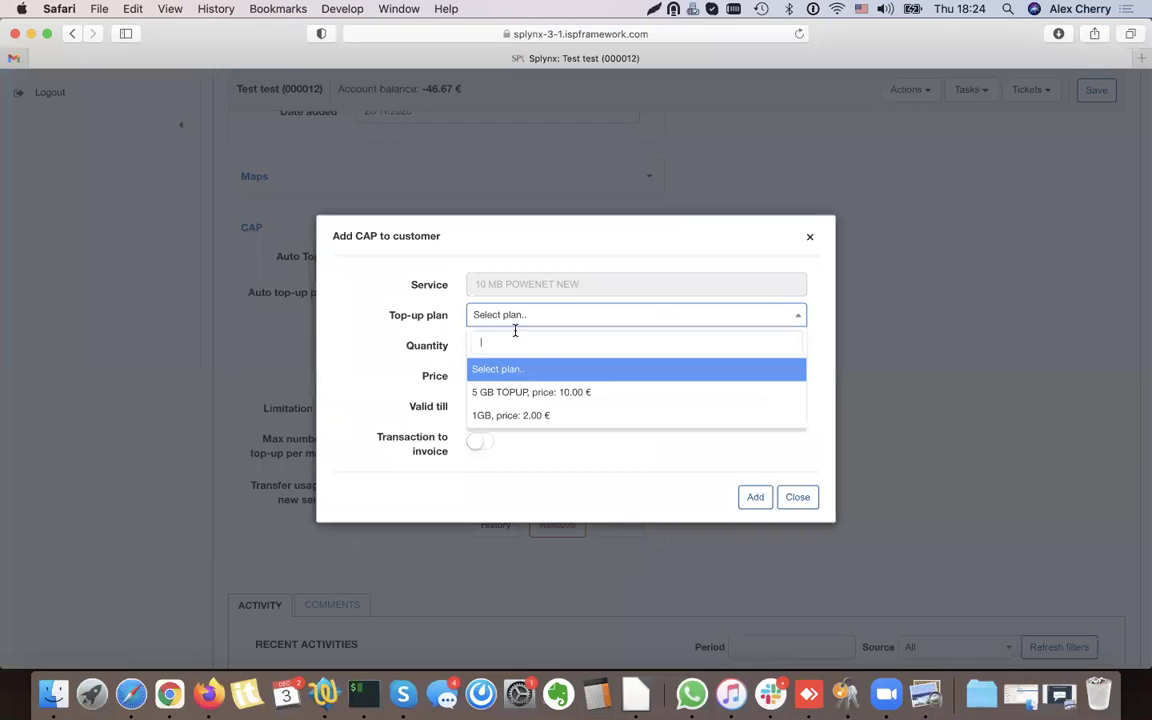
{"action": "left_click", "coordinate": [527, 395]}
{"action": "left_click", "coordinate": [522, 320]}
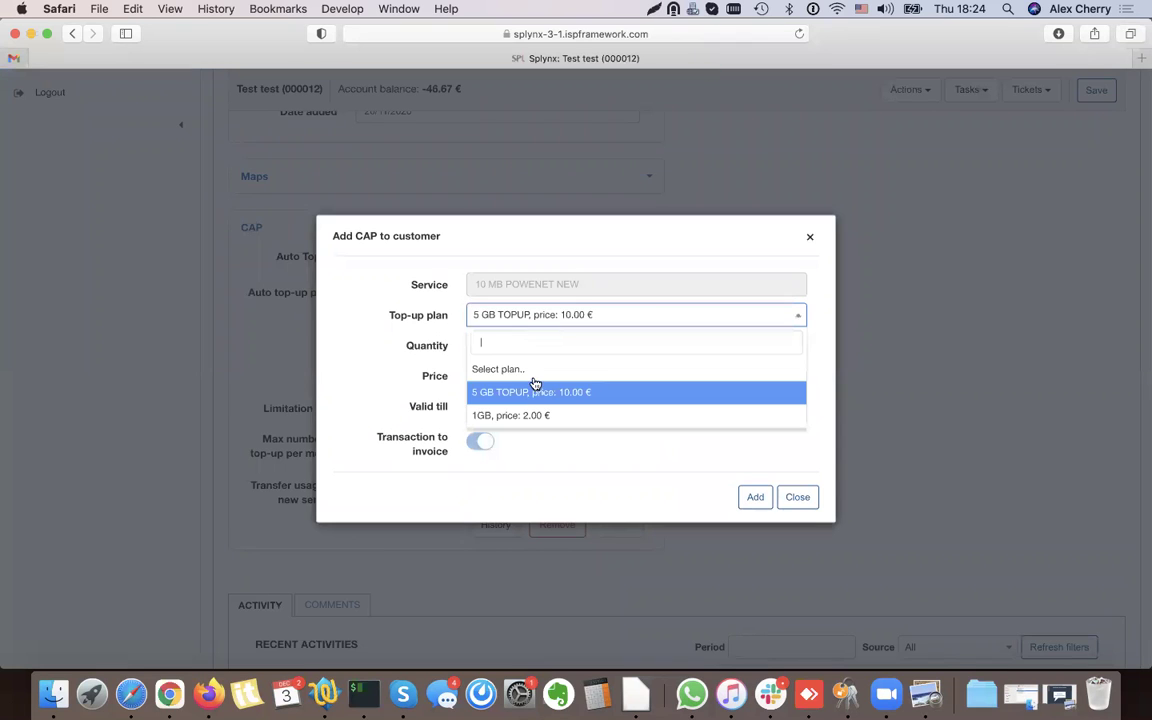
{"action": "left_click", "coordinate": [530, 417]}
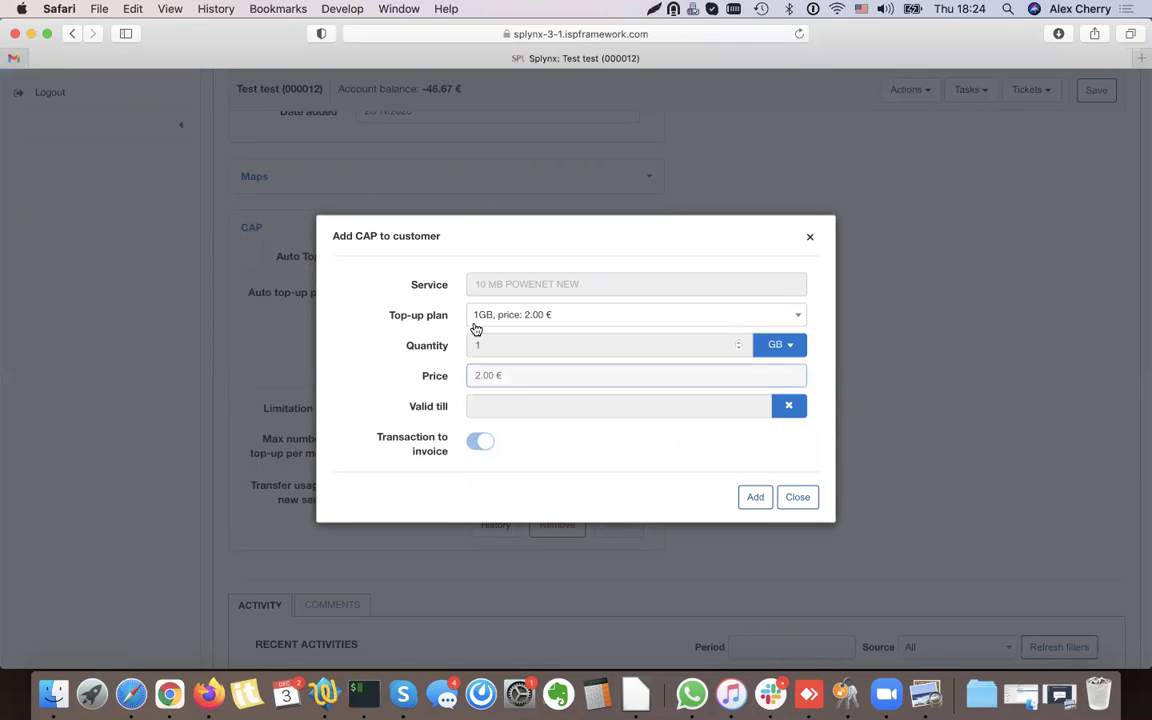
{"action": "left_click", "coordinate": [756, 498]}
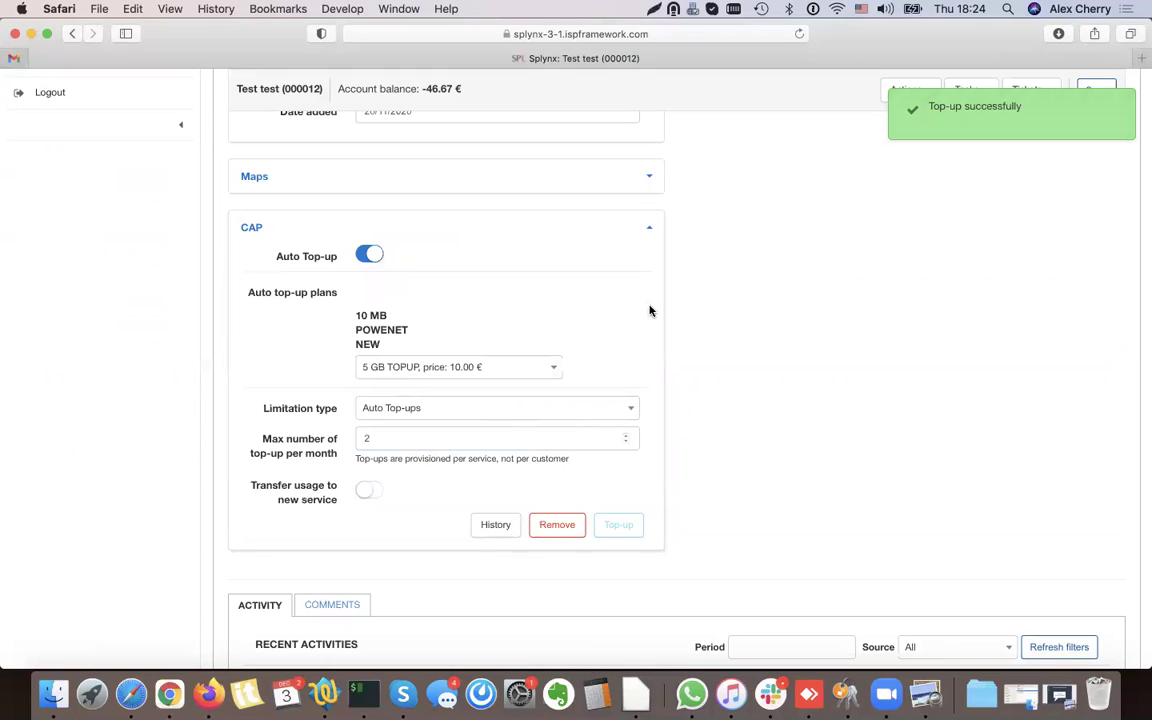
{"action": "scroll", "coordinate": [464, 426], "scroll_direction": "up", "scroll_amount": 1}
{"action": "scroll", "coordinate": [464, 426], "scroll_direction": "up", "scroll_amount": 10}
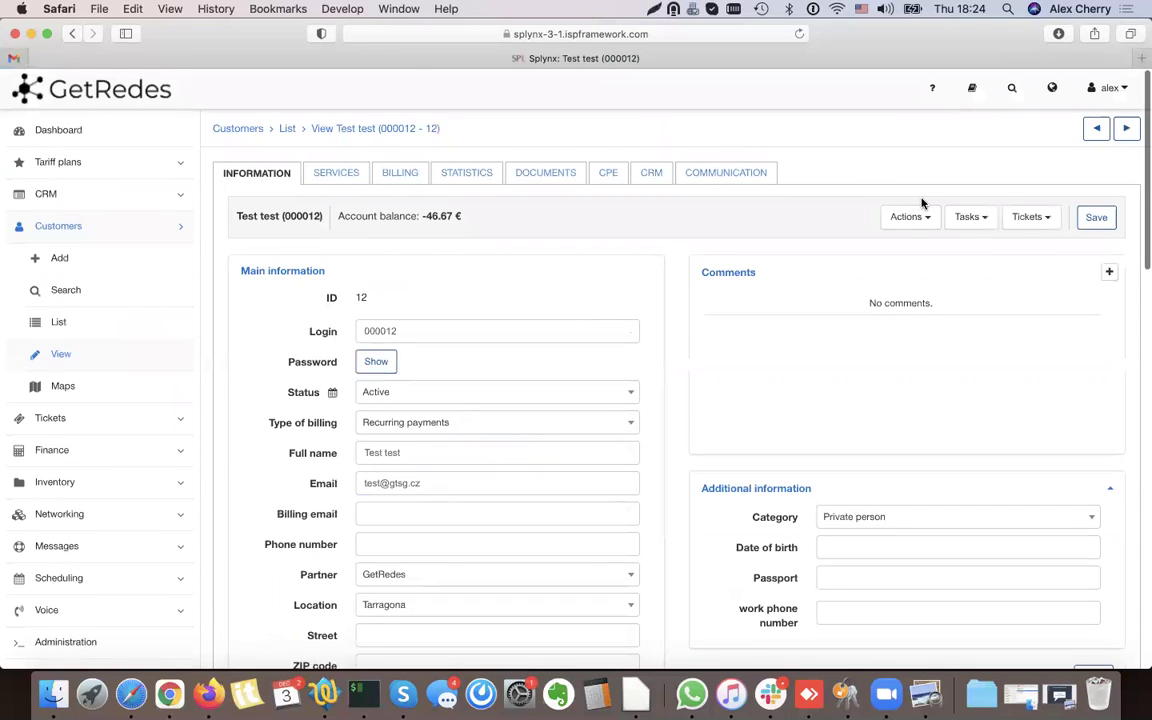
Log in to the portal as the customer, view Services > Services, then return to the admin tab
{"action": "left_click", "coordinate": [910, 218]}
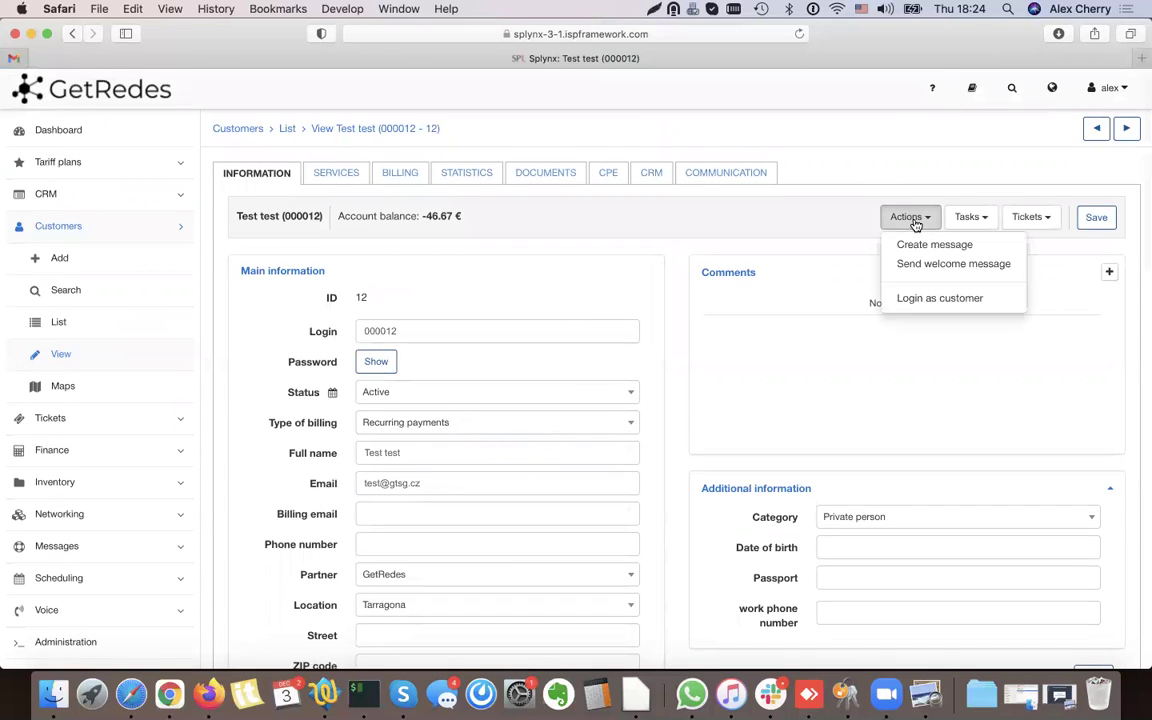
{"action": "left_click", "coordinate": [941, 299]}
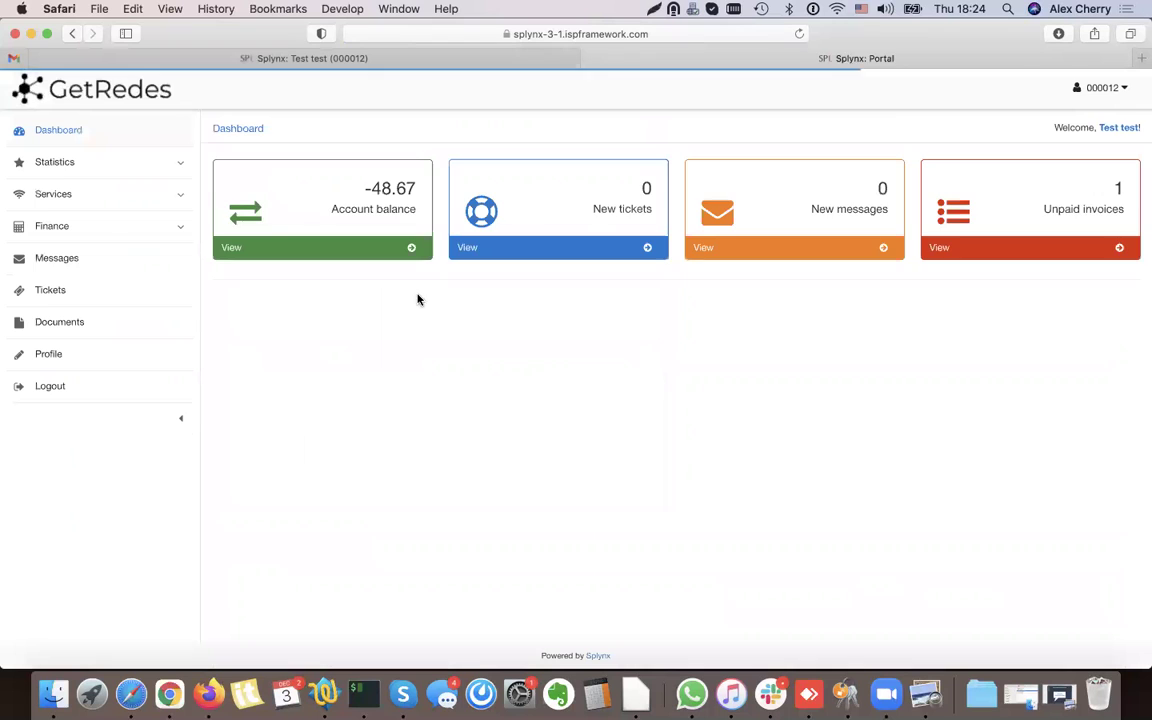
{"action": "left_click", "coordinate": [77, 191]}
{"action": "left_click", "coordinate": [79, 227]}
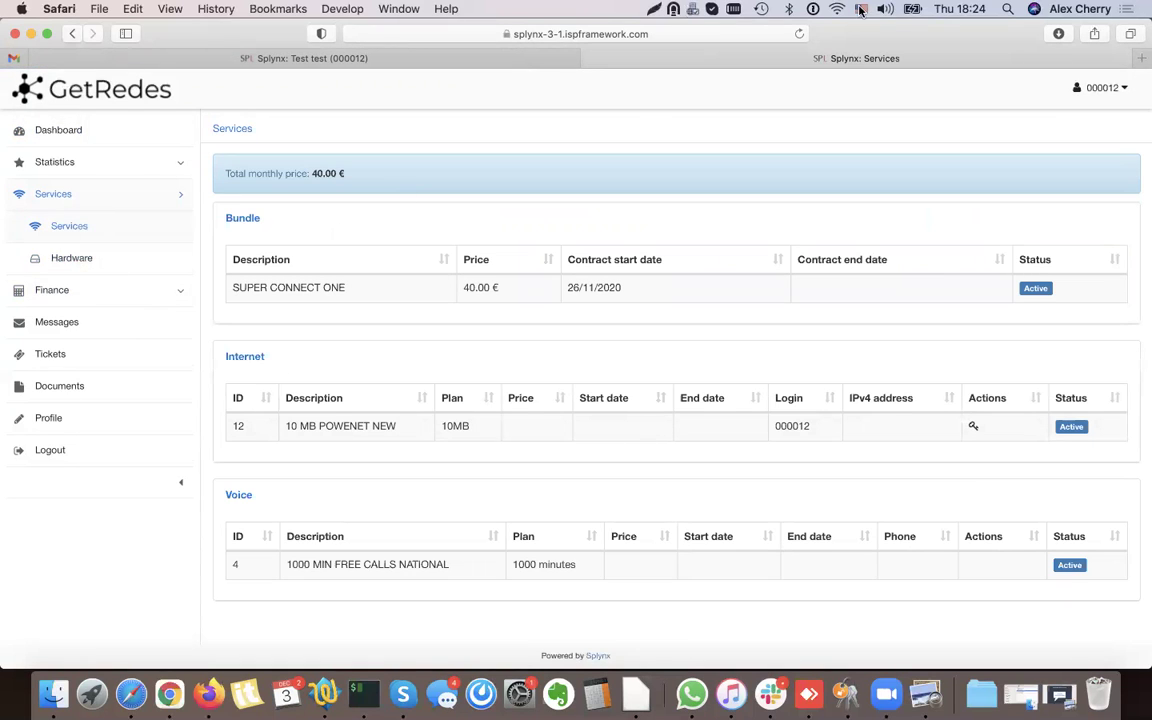
{"action": "left_click", "coordinate": [311, 58]}
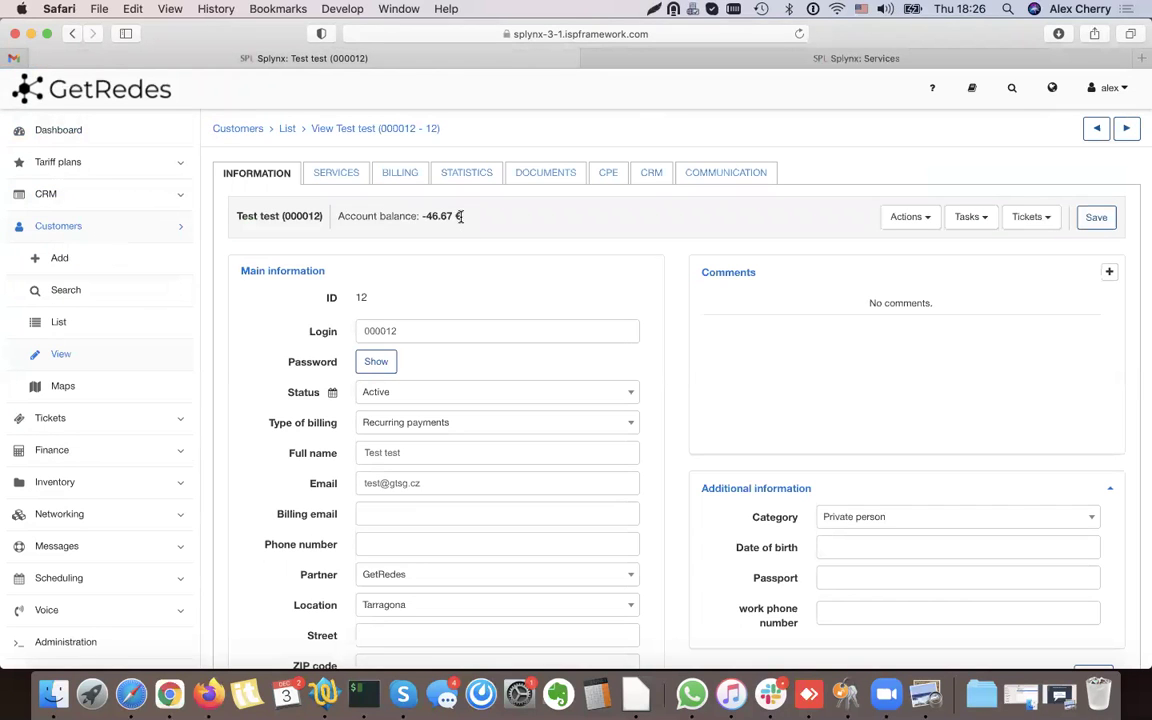
{"action": "scroll", "coordinate": [676, 234], "scroll_direction": "down", "scroll_amount": 10}
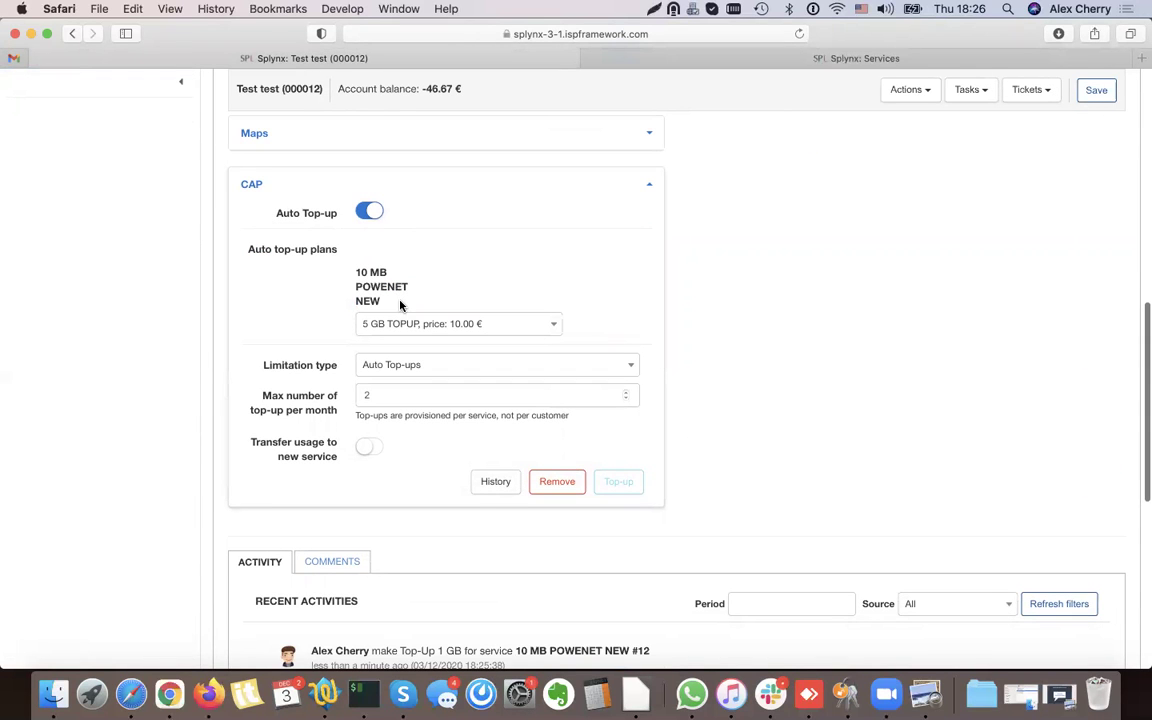
{"action": "scroll", "coordinate": [400, 305], "scroll_direction": "down", "scroll_amount": 1}
{"action": "left_click", "coordinate": [395, 334]}
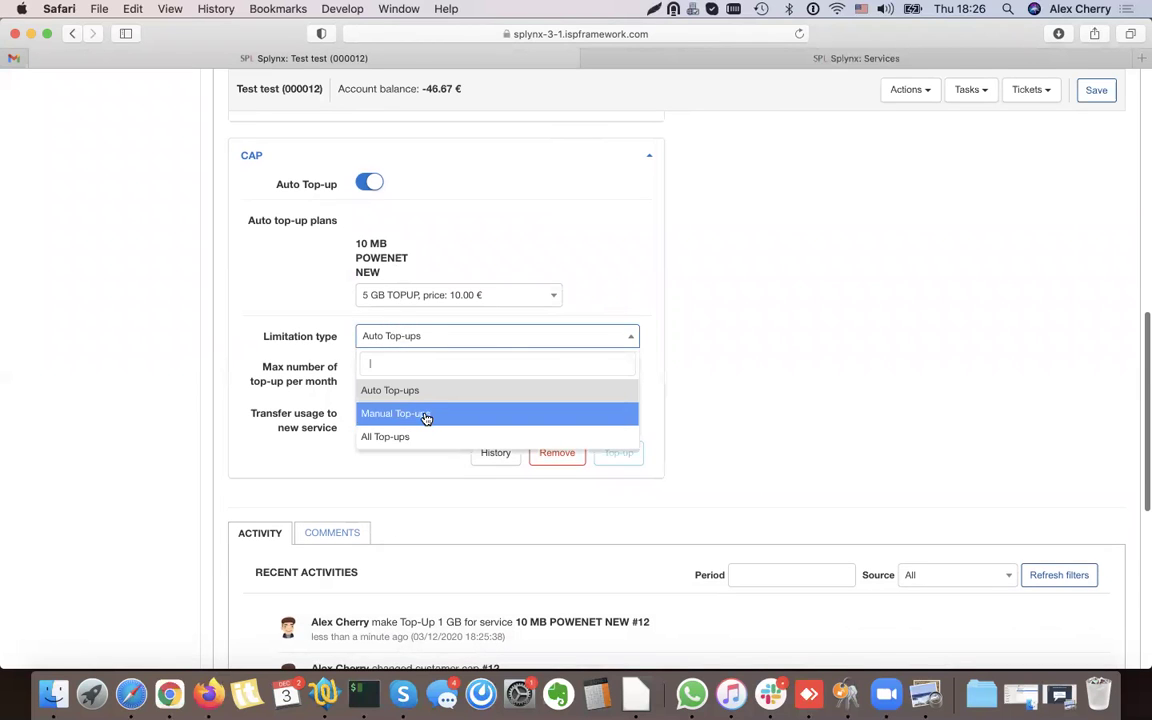
{"action": "left_click", "coordinate": [425, 417]}
{"action": "left_click", "coordinate": [411, 338]}
{"action": "left_click", "coordinate": [402, 390]}
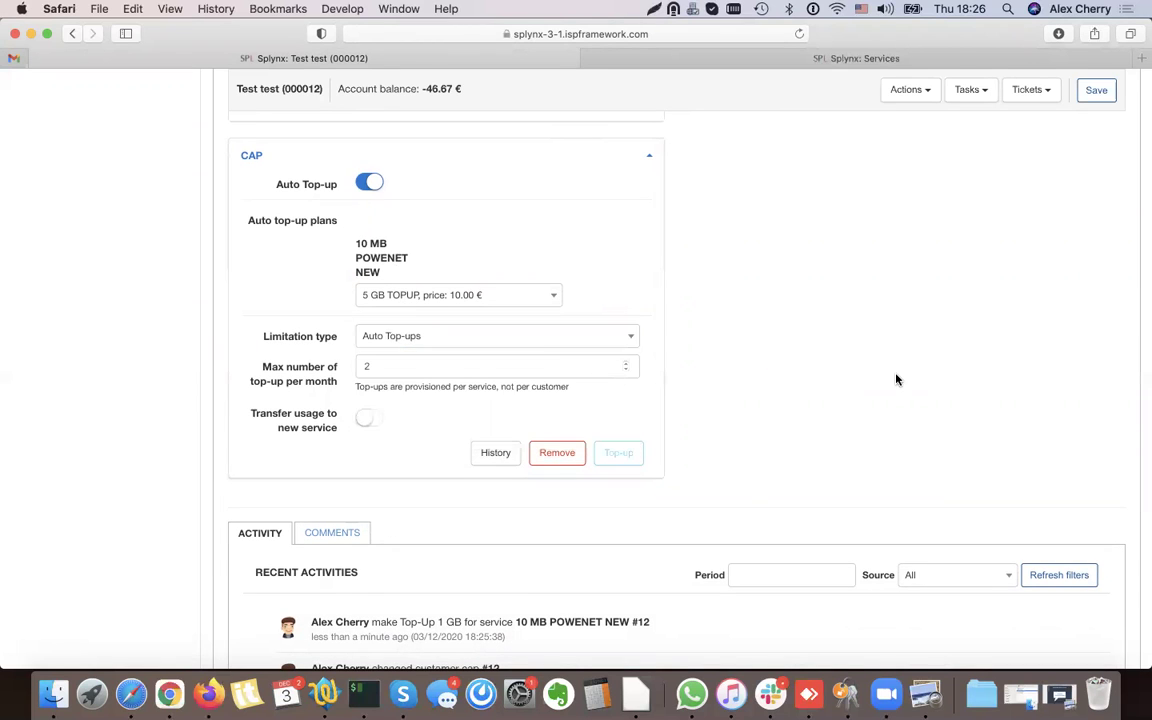
{"action": "scroll", "coordinate": [896, 379], "scroll_direction": "down", "scroll_amount": 3}
{"action": "left_click", "coordinate": [495, 321]}
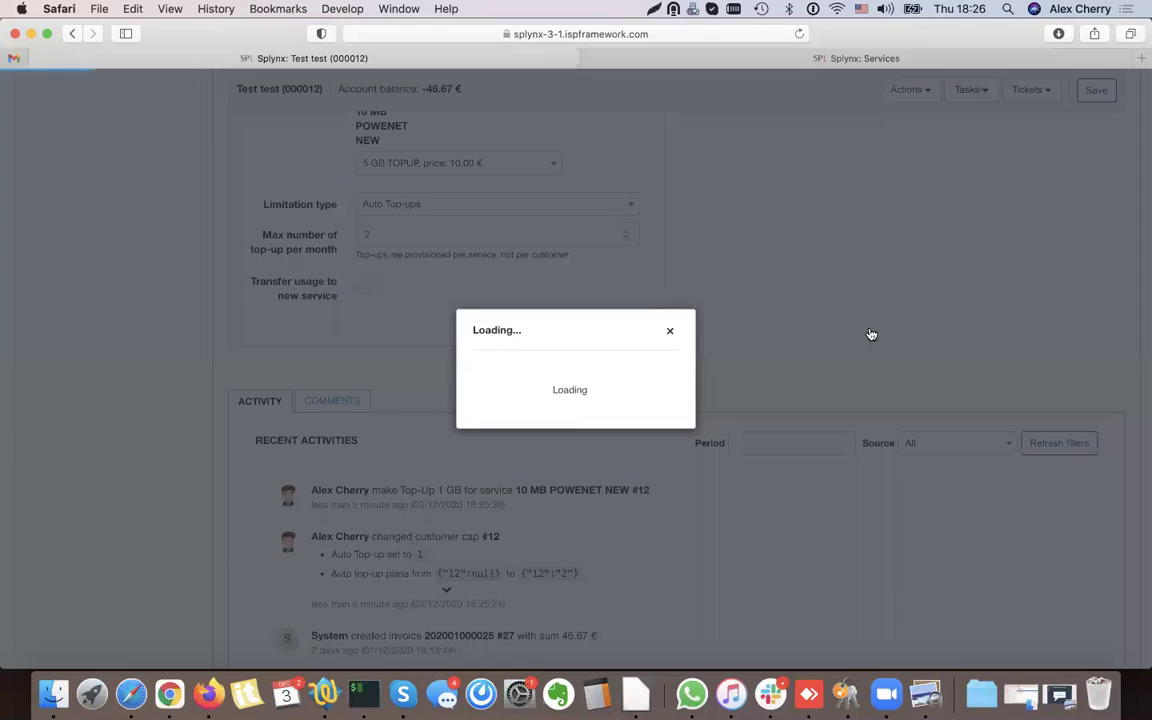
{"action": "left_click_drag", "start_coordinate": [349, 367], "coordinate": [676, 375]}
{"action": "left_click", "coordinate": [877, 541]}
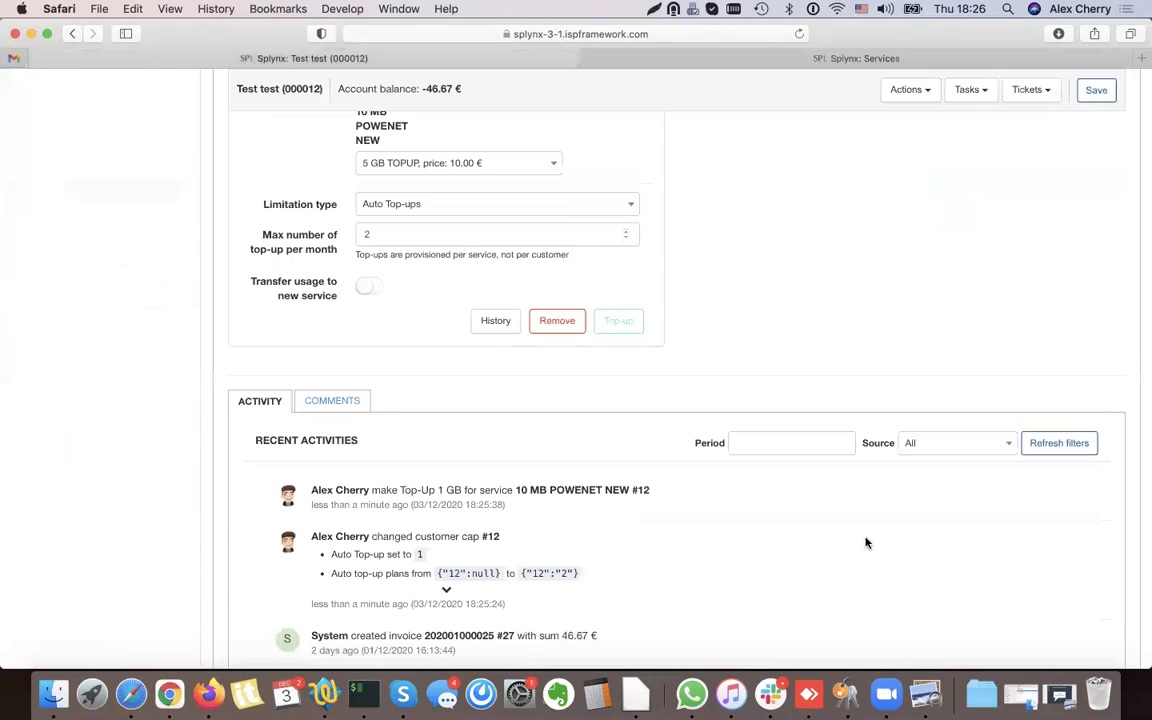
{"action": "scroll", "coordinate": [658, 429], "scroll_direction": "up", "scroll_amount": 15}
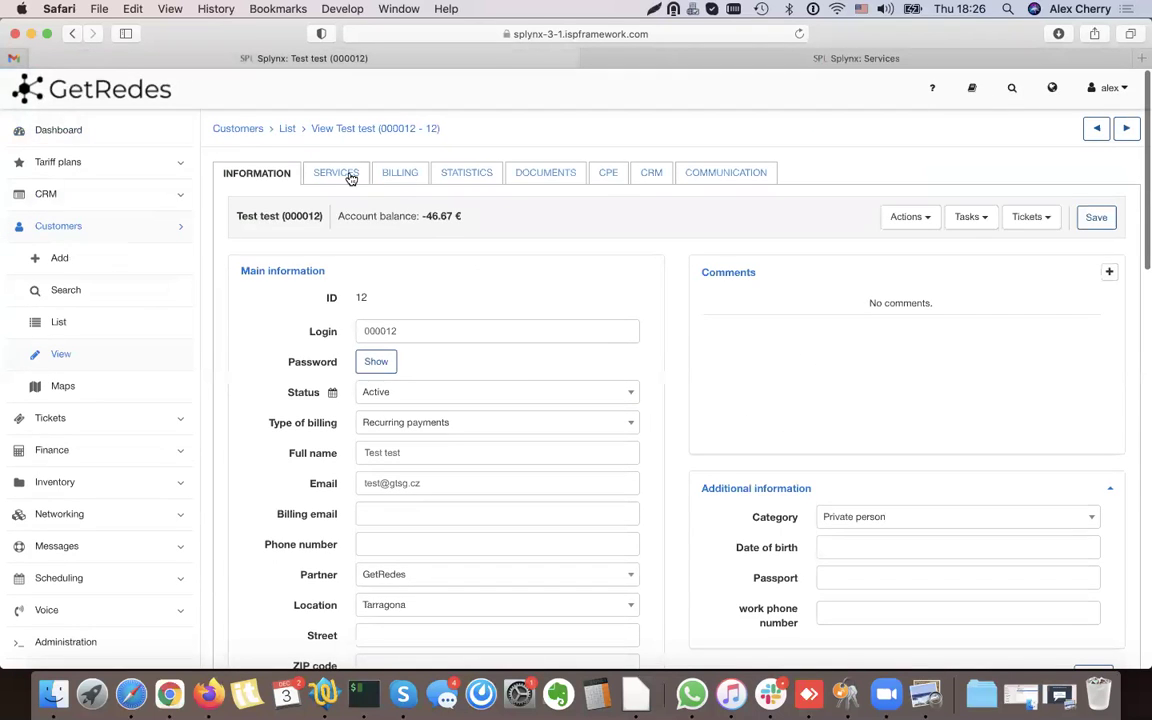
Leave the services section and list the customer's billing transactions
{"action": "left_click", "coordinate": [350, 177]}
{"action": "left_click", "coordinate": [648, 424]}
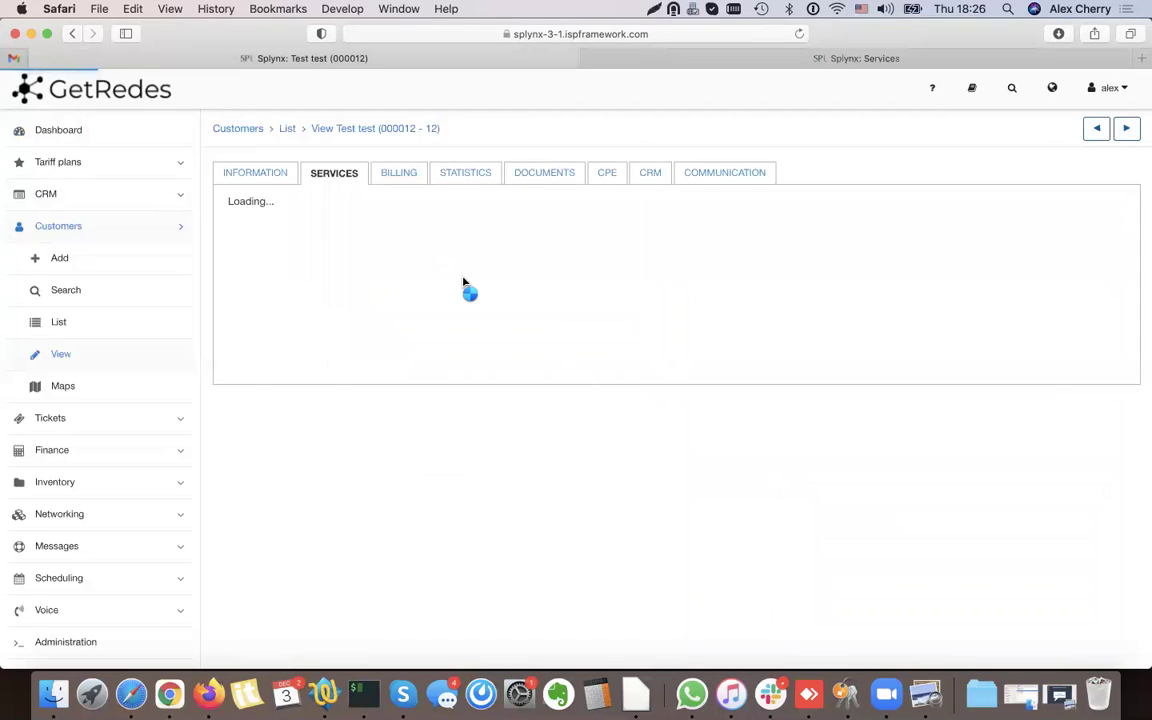
{"action": "left_click", "coordinate": [405, 180]}
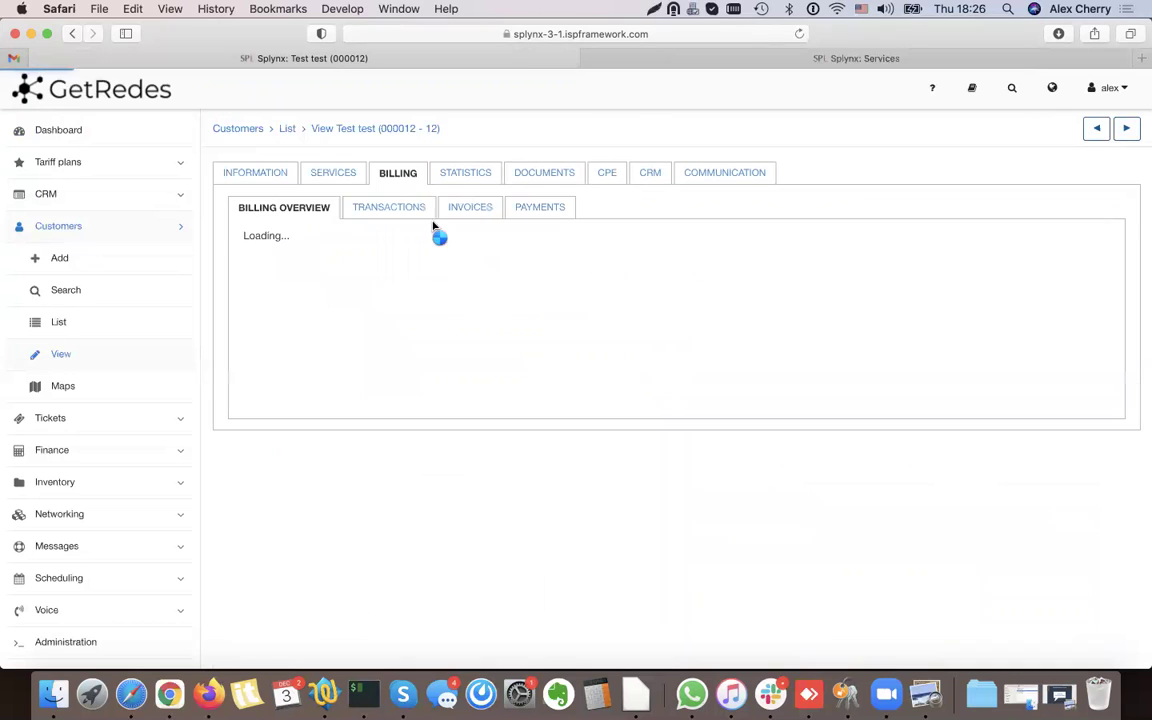
{"action": "left_click", "coordinate": [414, 212]}
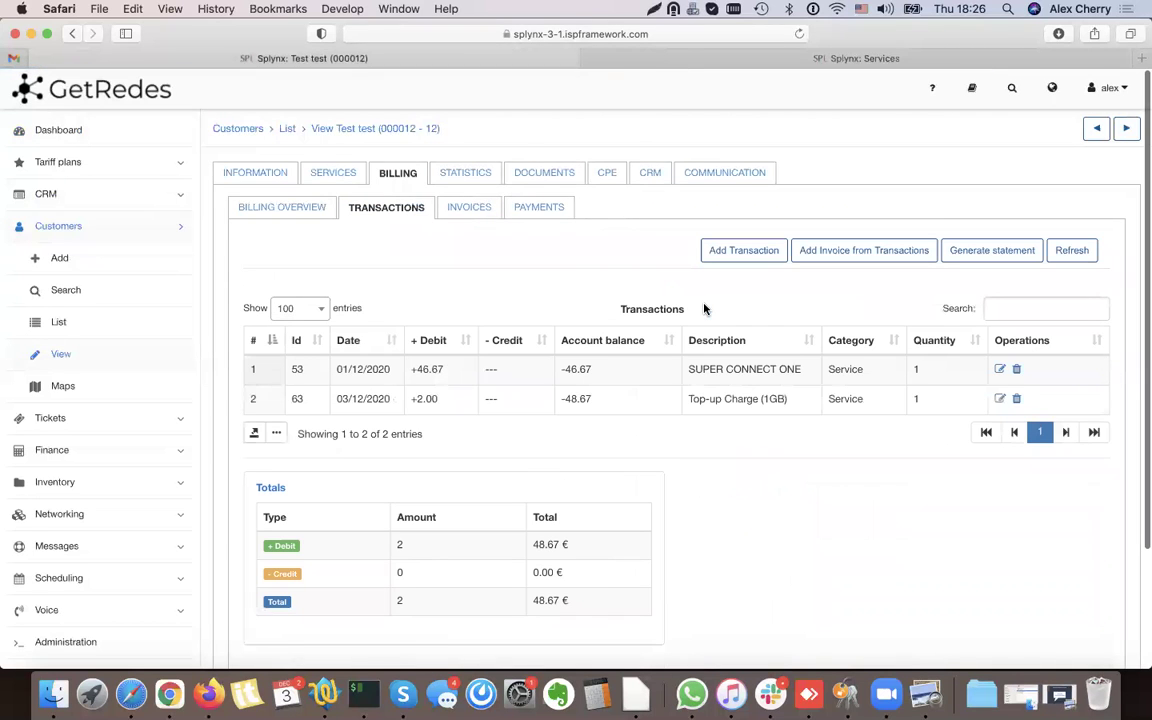
Inspect the 2.00 Top-up Charge (1GB) debit, then bring up the Deployment_videos folder in Finder
{"action": "left_click_drag", "start_coordinate": [794, 398], "coordinate": [823, 399]}
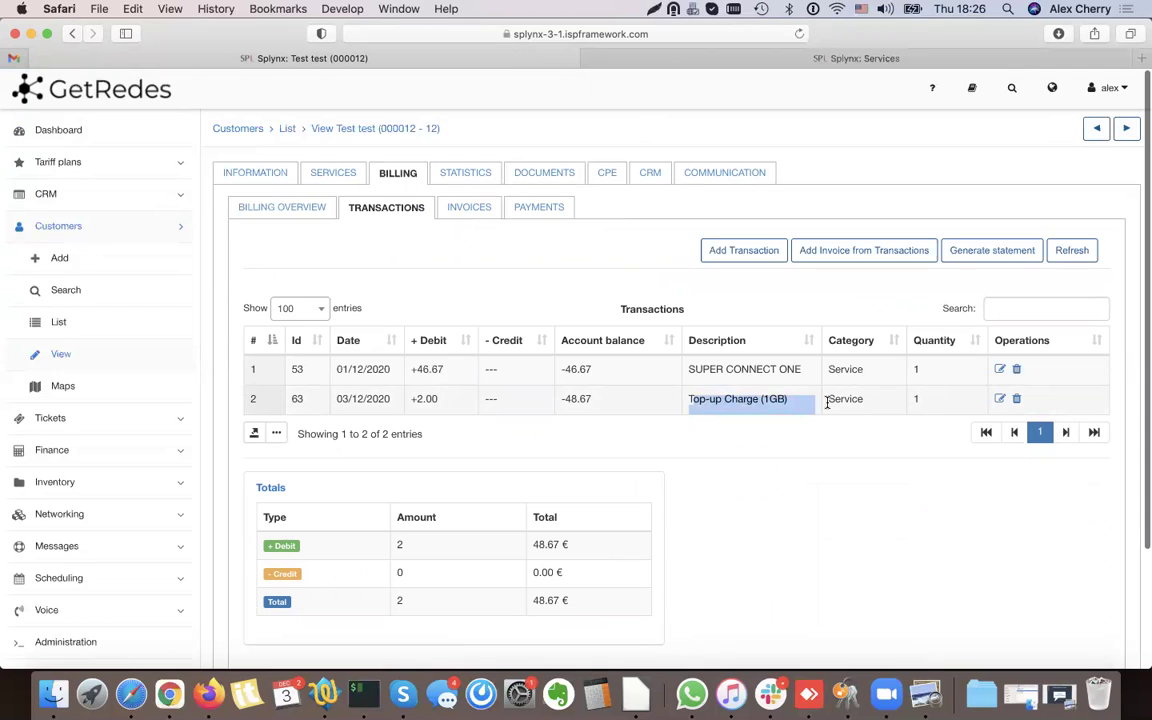
{"action": "left_click", "coordinate": [700, 408]}
{"action": "left_click_drag", "start_coordinate": [794, 404], "coordinate": [686, 399]}
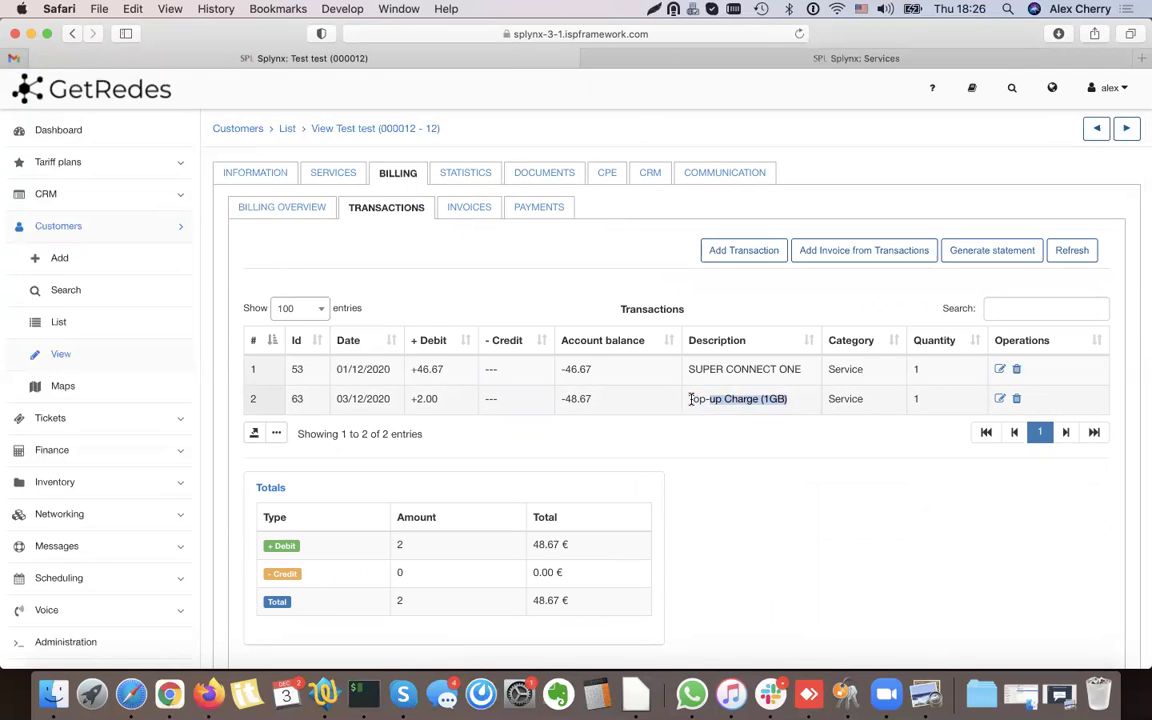
{"action": "left_click", "coordinate": [752, 459]}
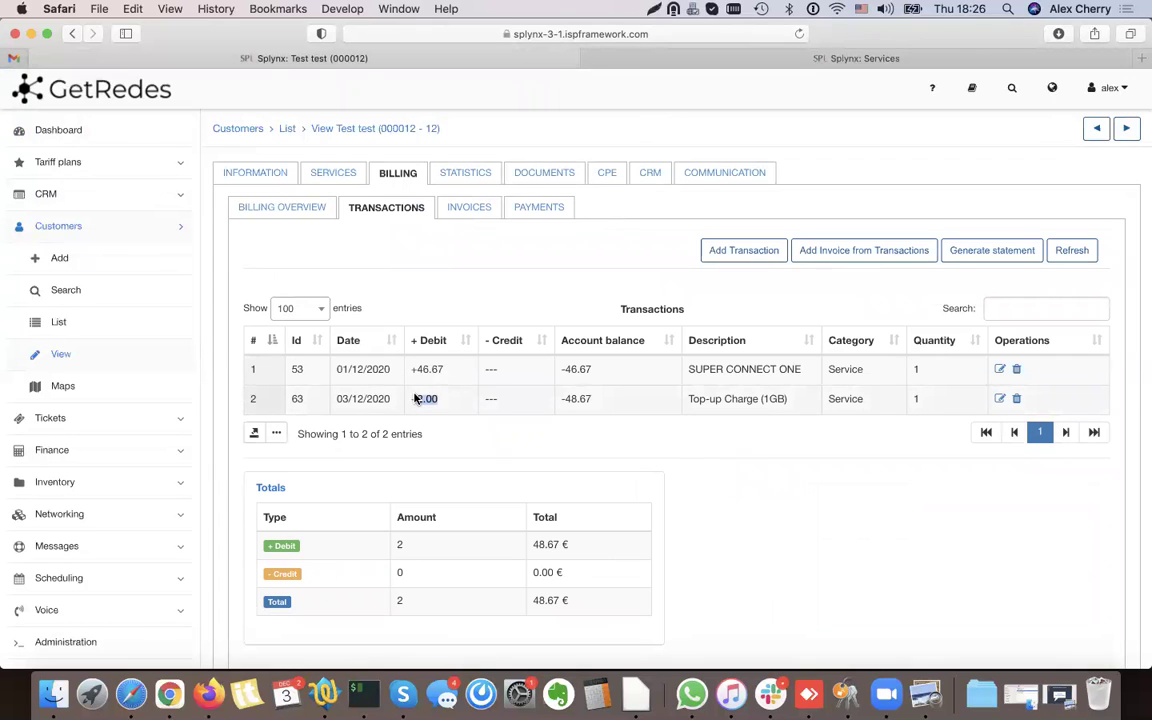
{"action": "left_click", "coordinate": [760, 398]}
{"action": "triple_click", "coordinate": [766, 400]}
{"action": "left_click", "coordinate": [743, 398]}
{"action": "triple_click", "coordinate": [752, 400]}
{"action": "left_click", "coordinate": [753, 401]}
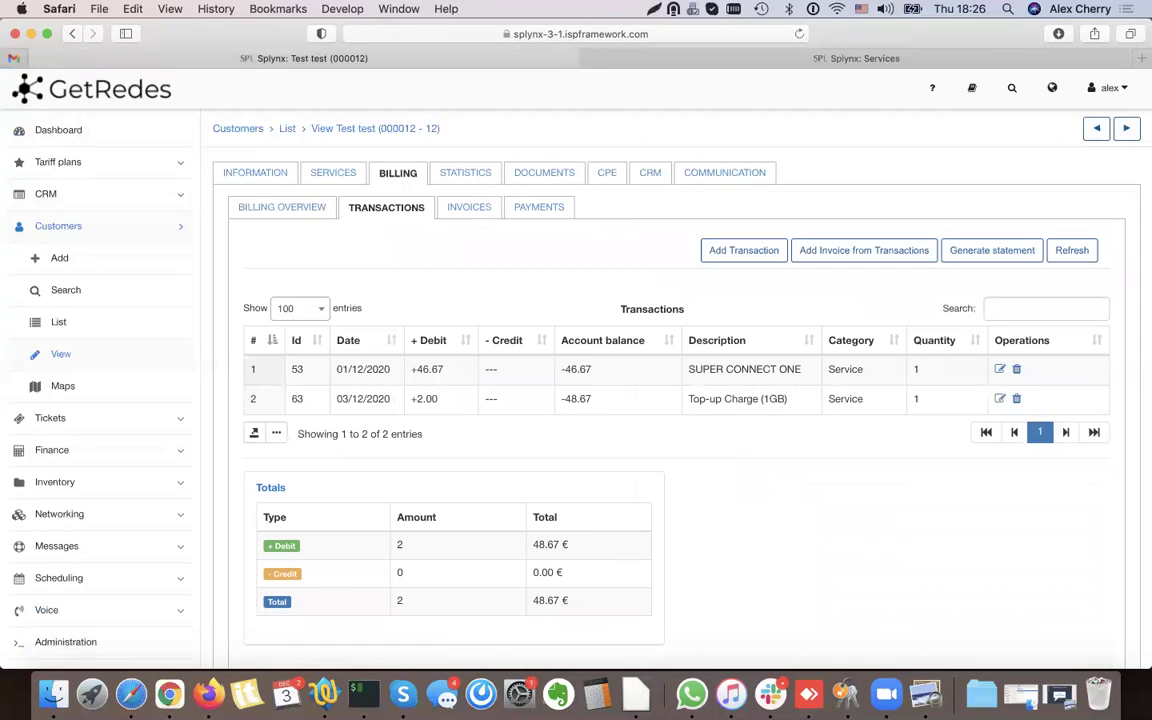
{"action": "left_click", "coordinate": [52, 703]}
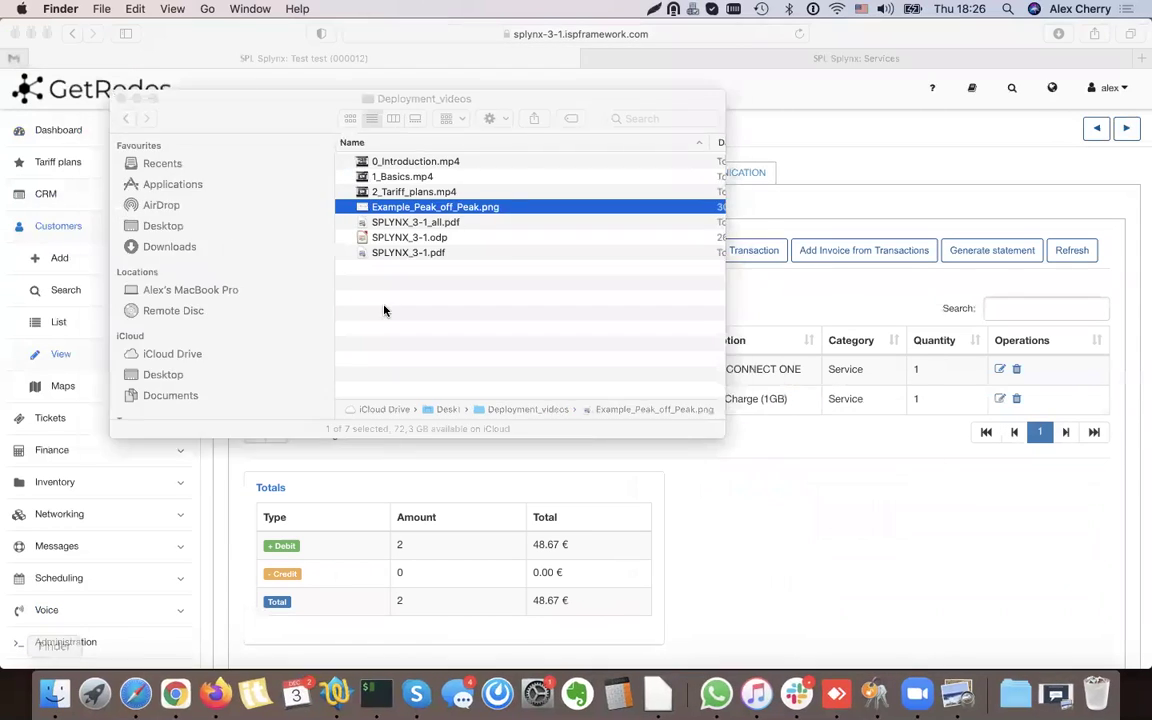
Open Example_Peak_off_Peak.png in Preview, widen its window, and mark out the legend and chart bars
{"action": "double_click", "coordinate": [470, 205]}
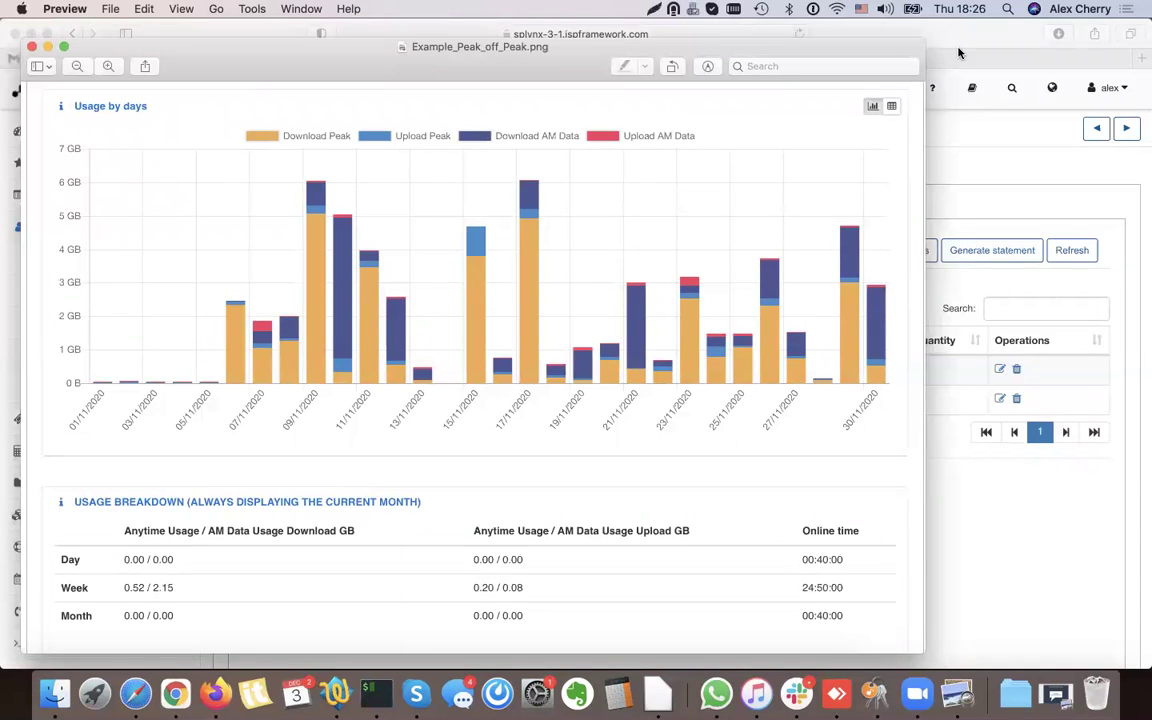
{"action": "left_click_drag", "start_coordinate": [924, 44], "coordinate": [997, 28]}
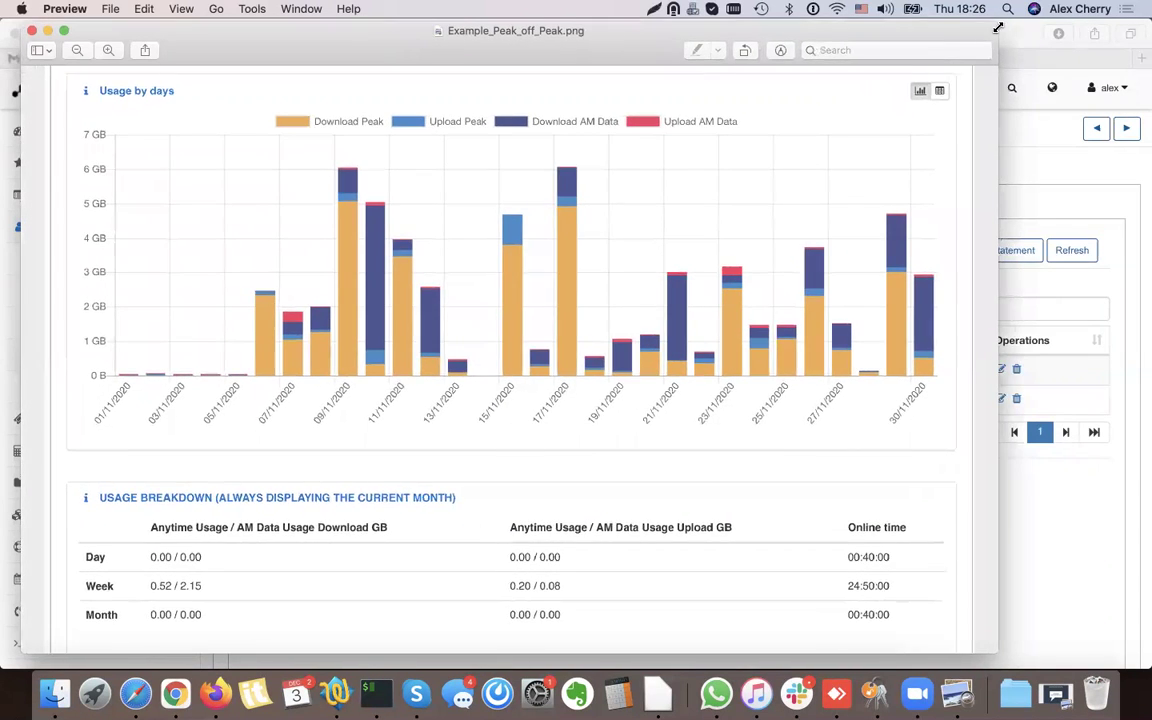
{"action": "left_click_drag", "start_coordinate": [273, 108], "coordinate": [751, 132]}
{"action": "left_click", "coordinate": [700, 122]}
{"action": "left_click_drag", "start_coordinate": [408, 119], "coordinate": [231, 98]}
{"action": "left_click", "coordinate": [345, 226]}
{"action": "left_click_drag", "start_coordinate": [316, 164], "coordinate": [460, 398]}
{"action": "left_click", "coordinate": [450, 455]}
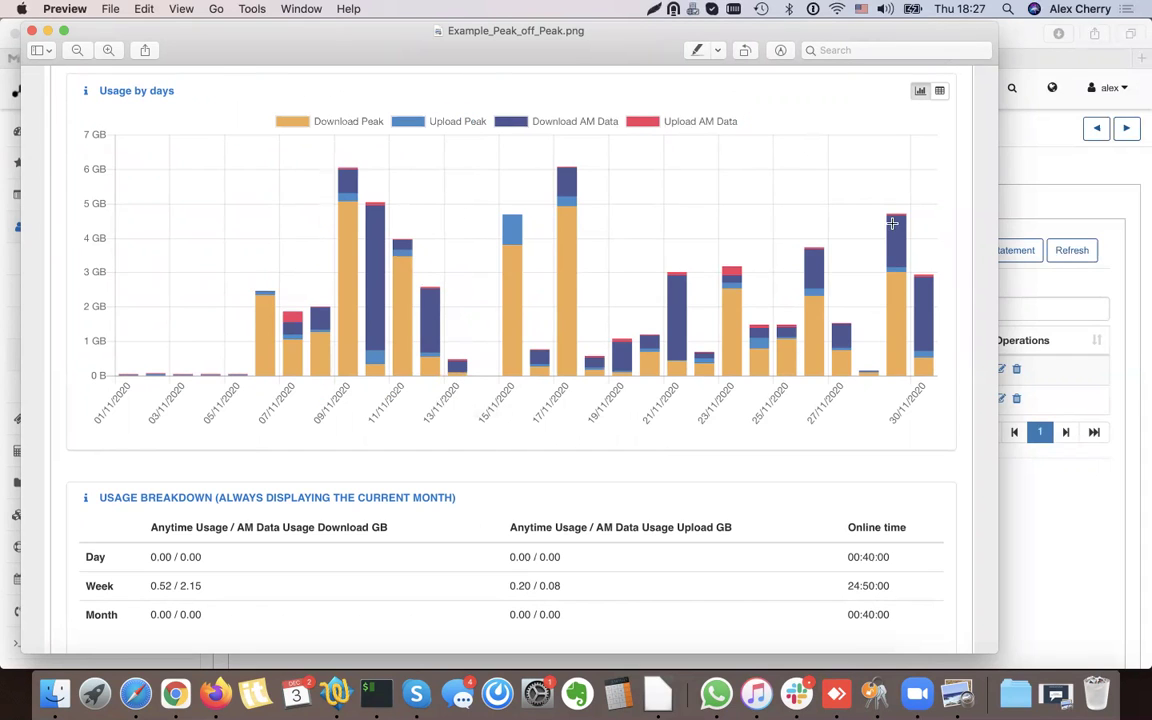